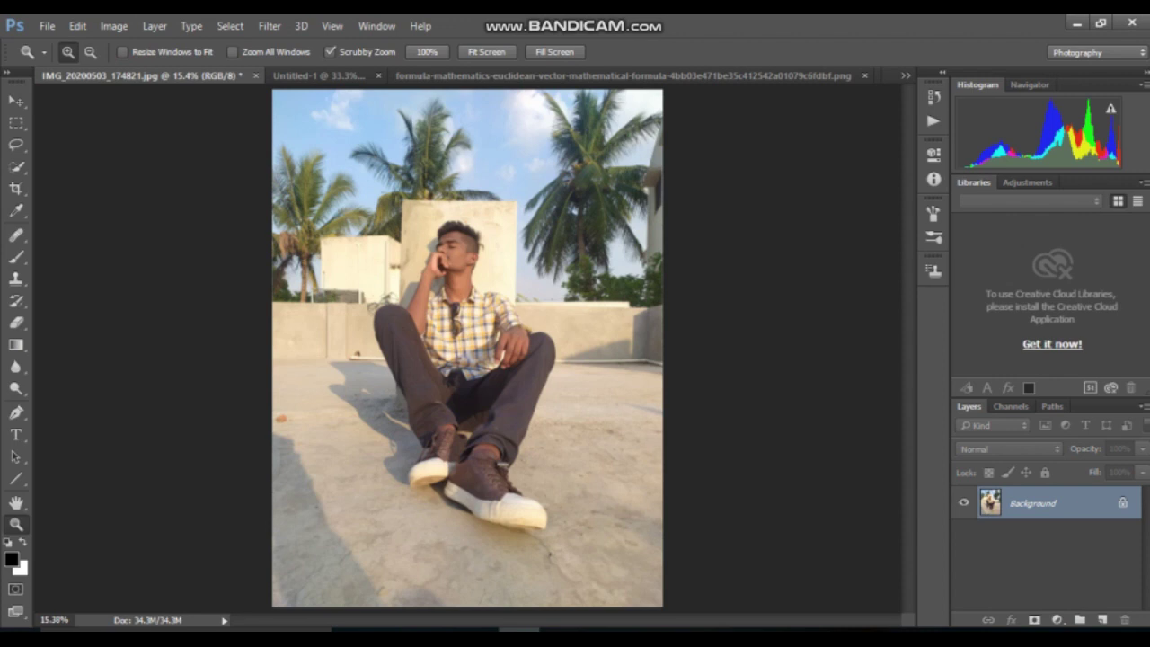
# Duplicate the Background layer and zoom to 100% on the man's neck and arm
pyautogui.moveTo(1042, 503); pyautogui.dragTo(1102, 620)
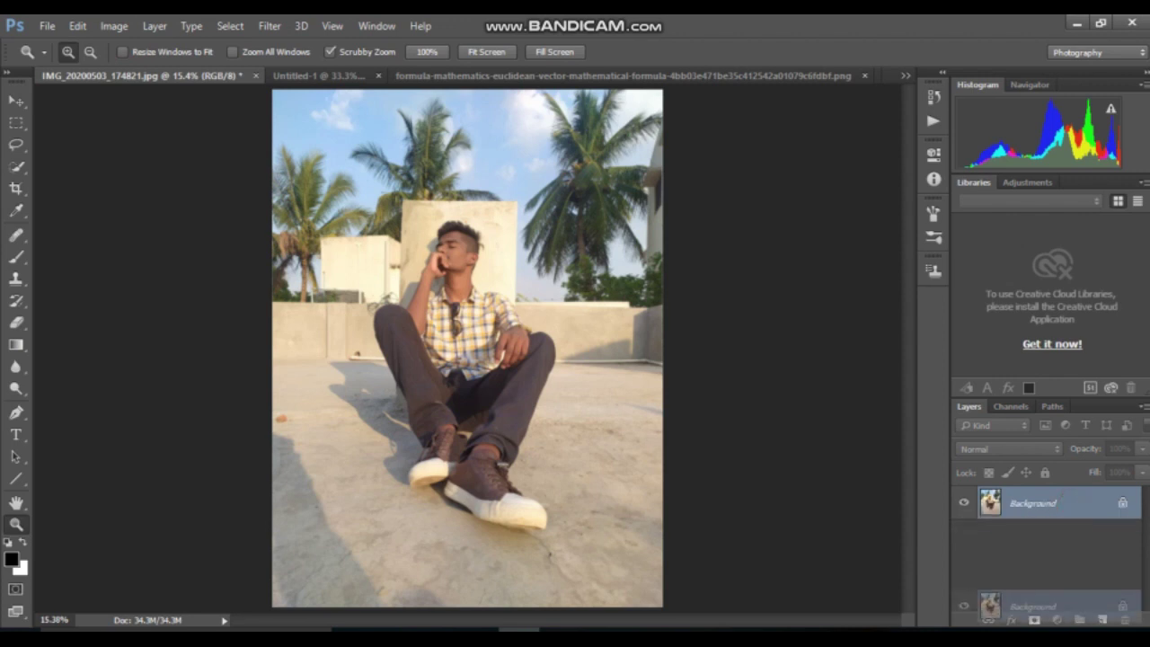
pyautogui.click(555, 459)
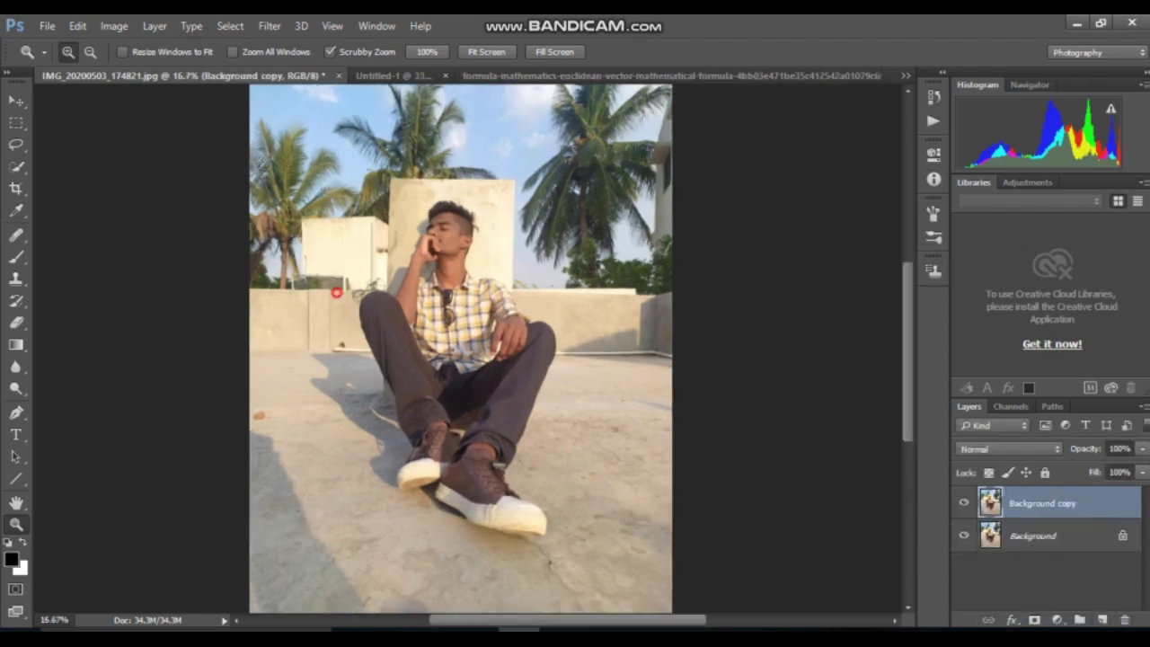
pyautogui.click(555, 459)
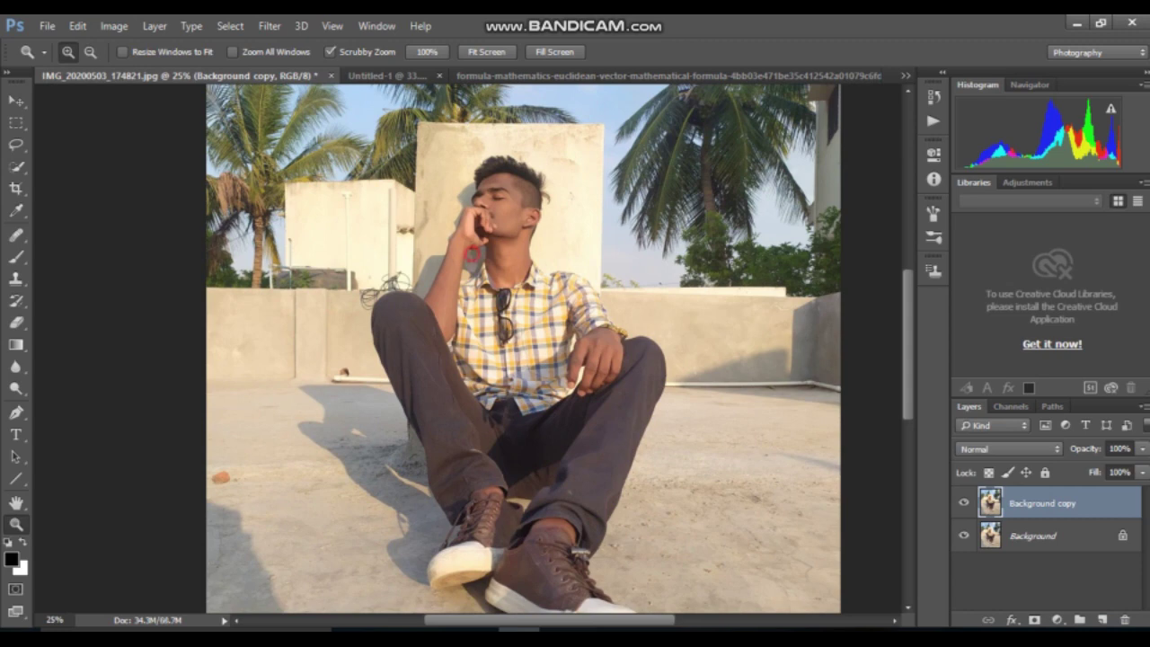
pyautogui.click(471, 254)
pyautogui.click(470, 255)
pyautogui.click(471, 254)
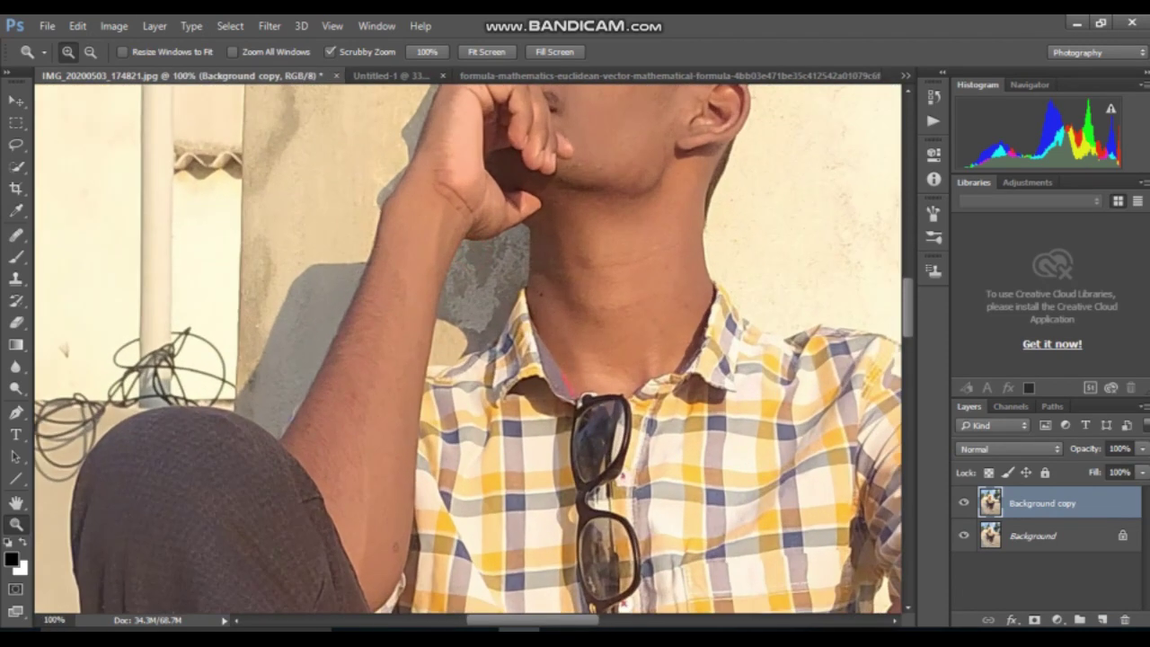
pyautogui.click(15, 412)
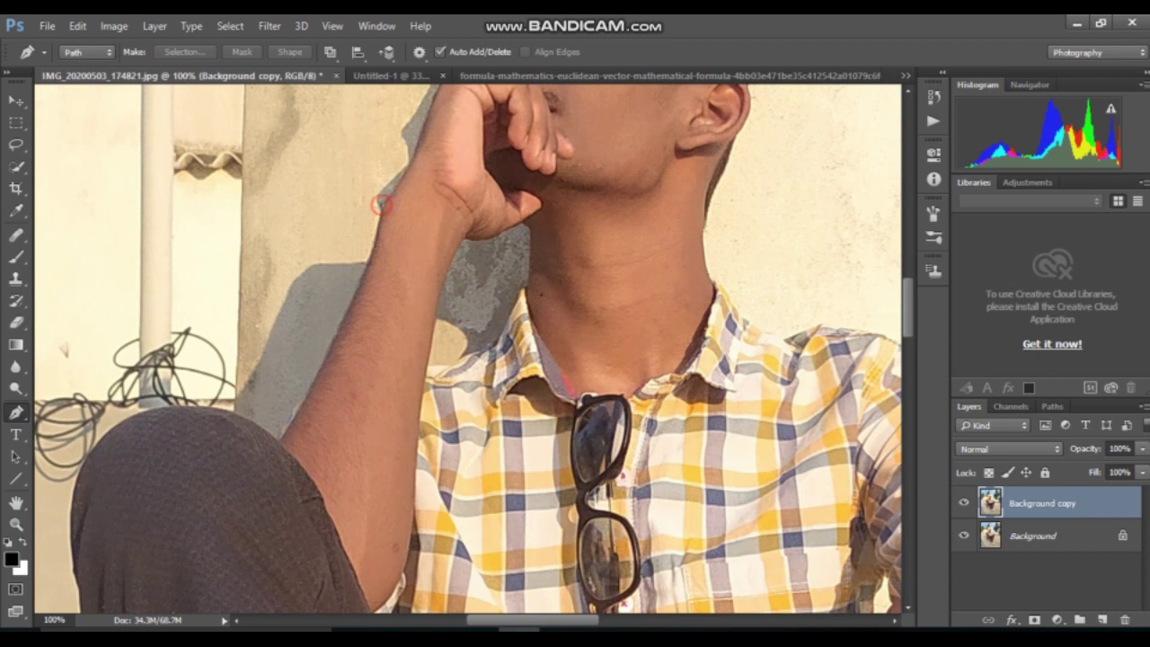
# Trace a pen path from the raised arm's edge down past the knee, trousers and both shoes
pyautogui.click(381, 205)
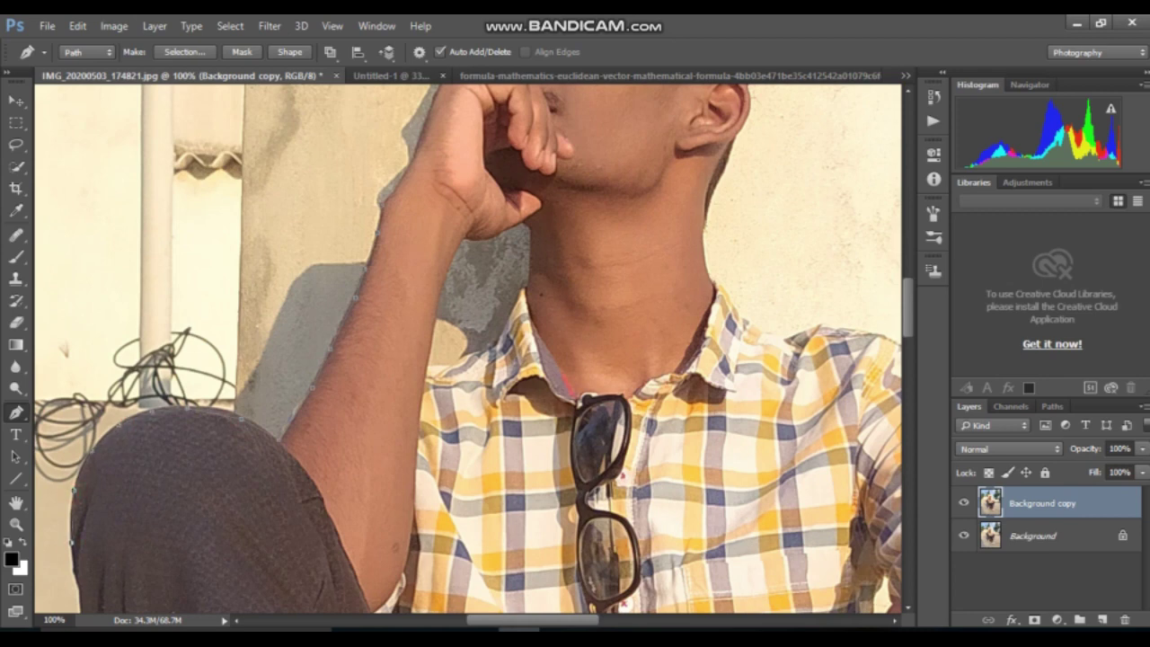
pyautogui.scroll(-3, 467, 350)
pyautogui.click(83, 341)
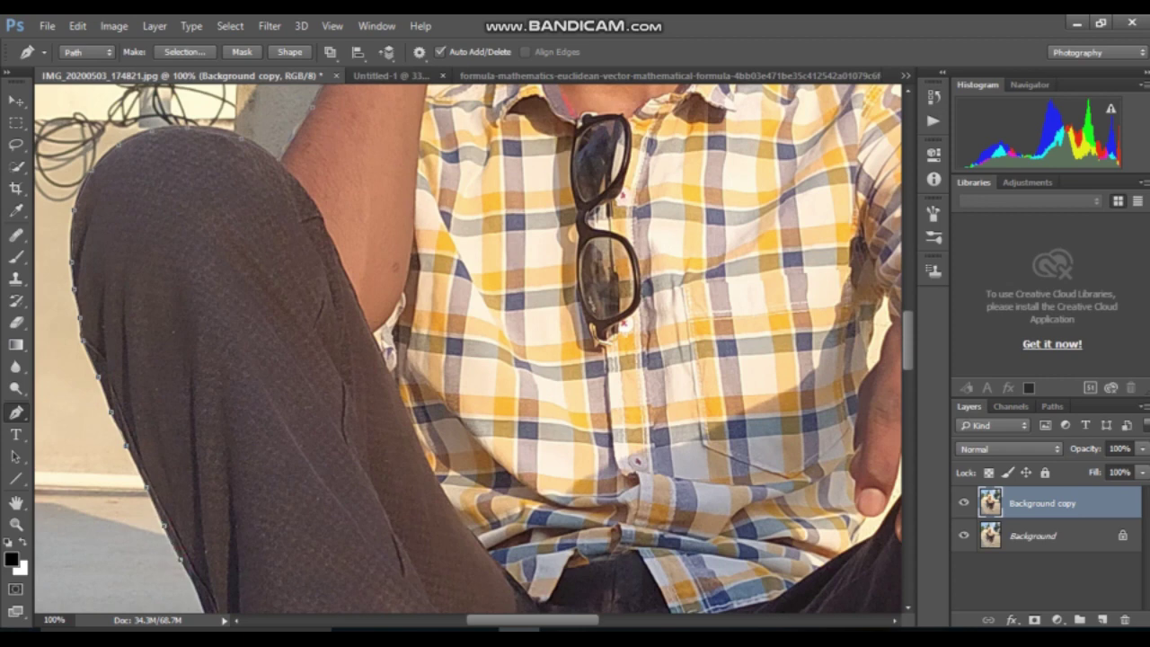
pyautogui.scroll(-3, 467, 351)
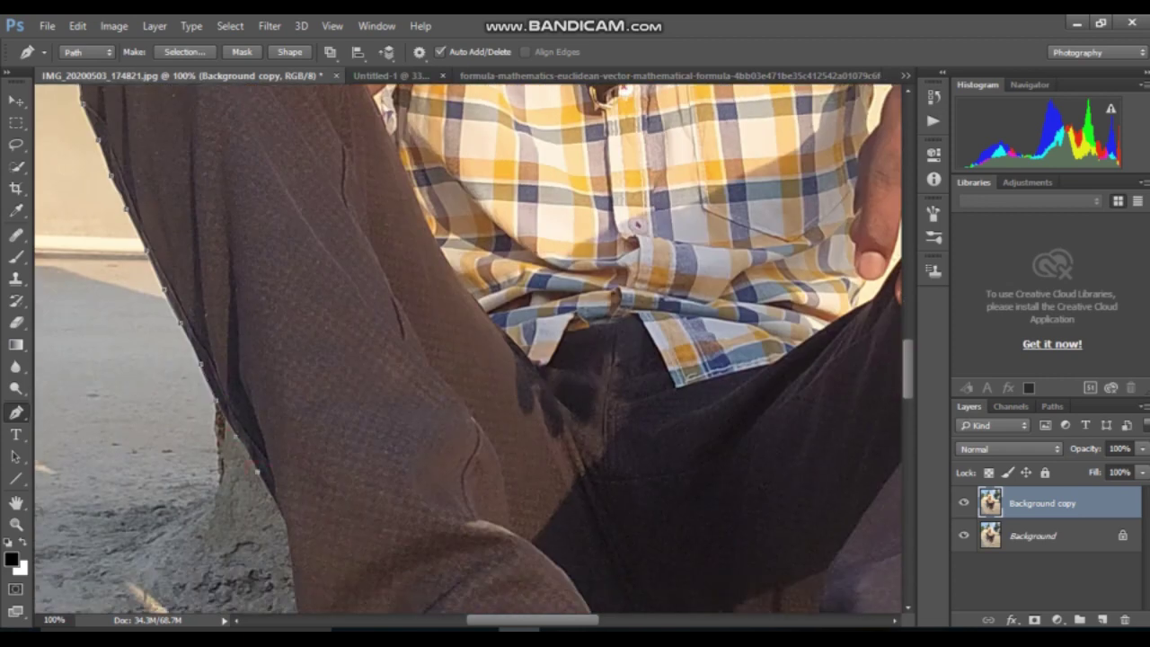
pyautogui.scroll(-4, 467, 350)
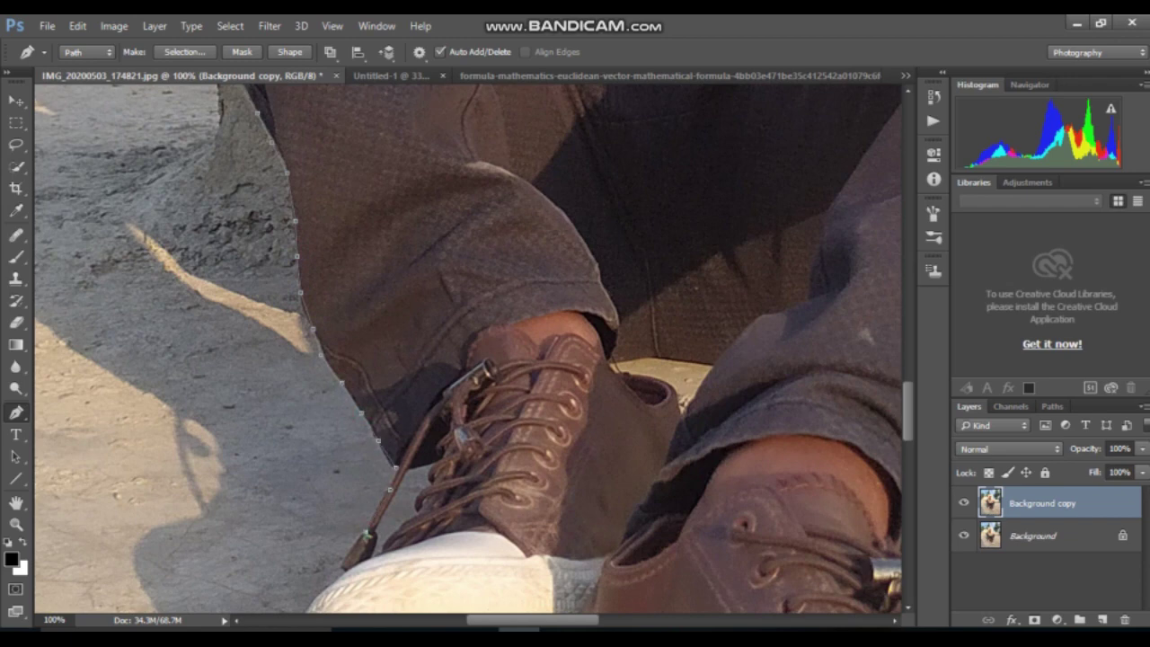
pyautogui.scroll(-4, 467, 350)
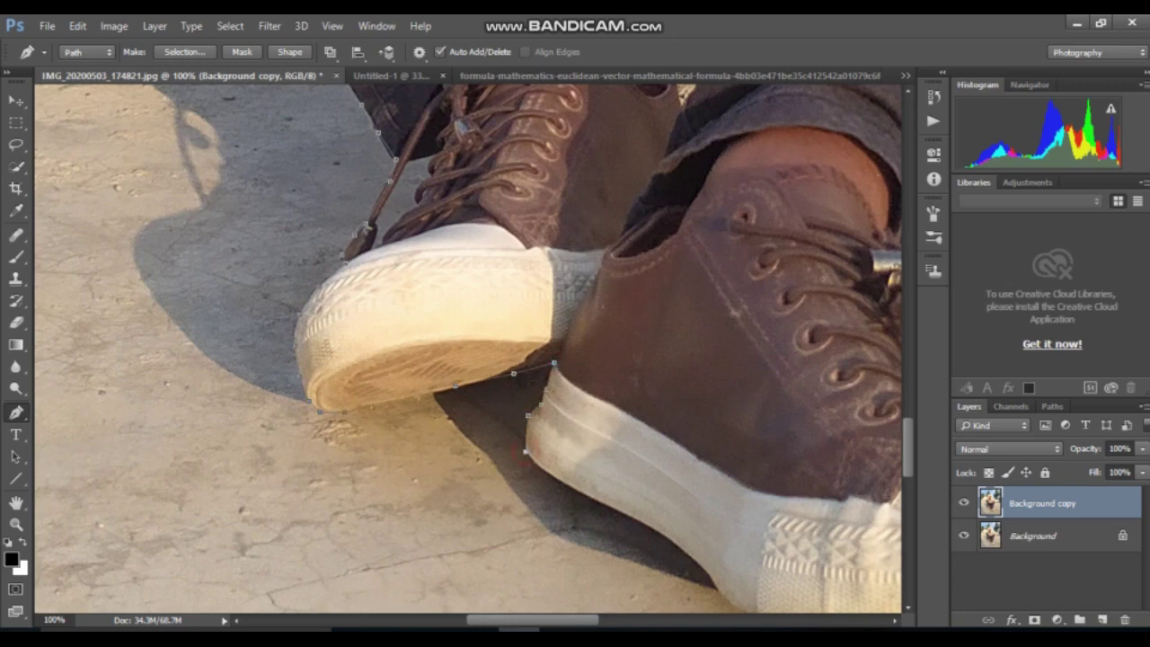
pyautogui.hscroll(3, 467, 351)
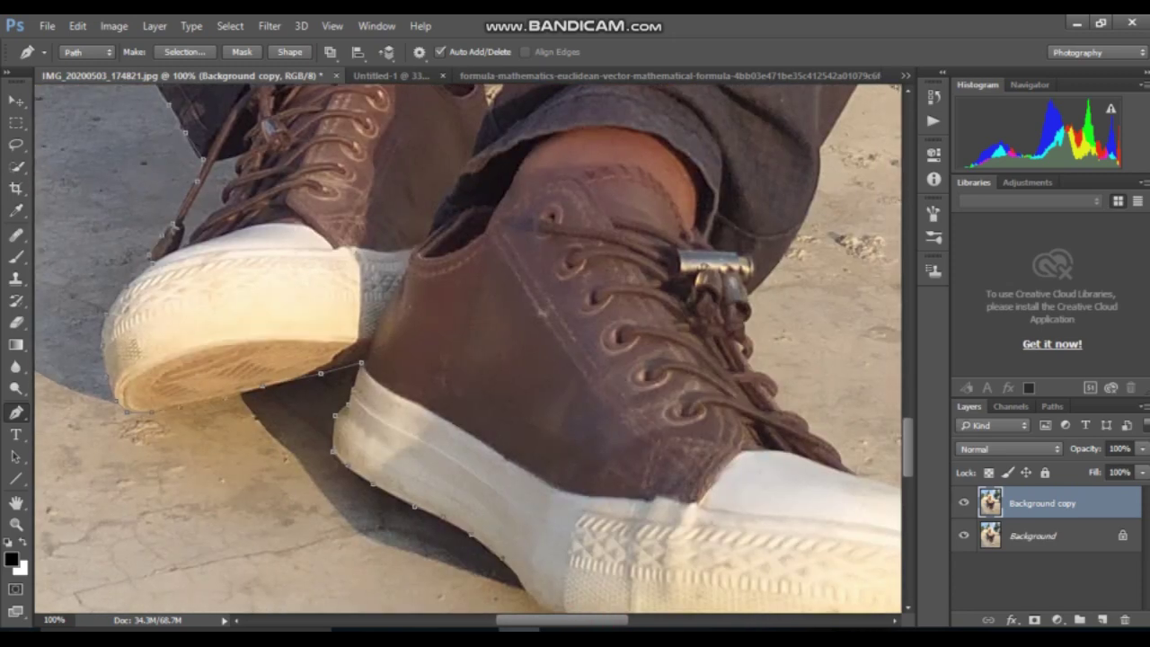
pyautogui.scroll(-2, 467, 351)
pyautogui.hscroll(2, 467, 350)
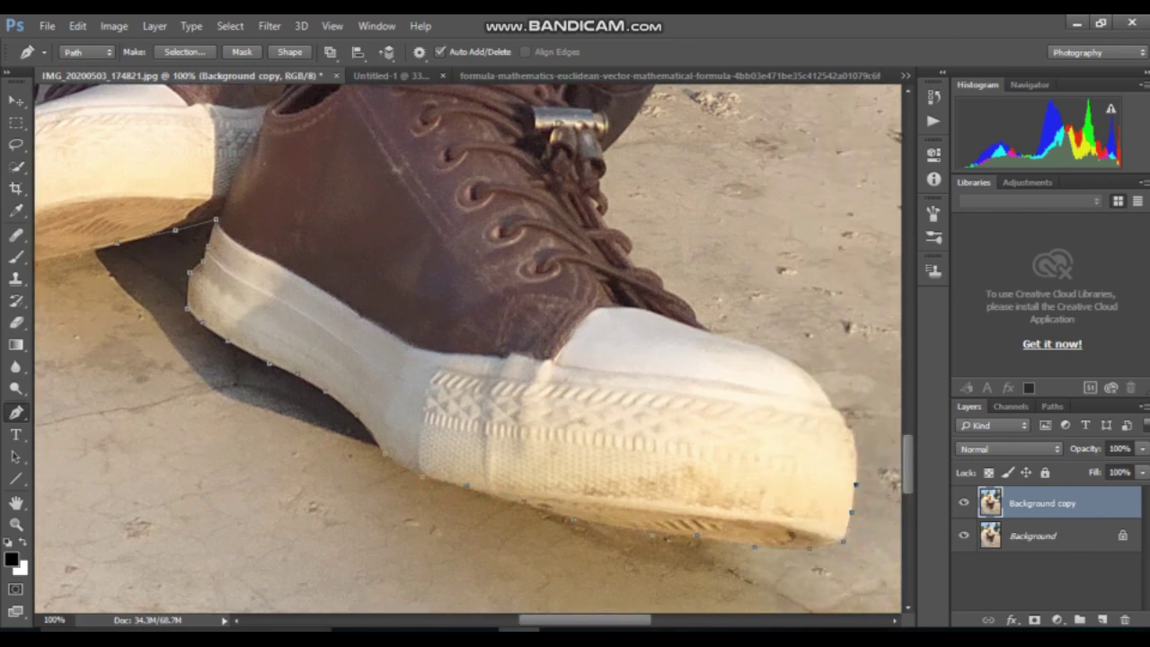
pyautogui.scroll(3, 719, 341)
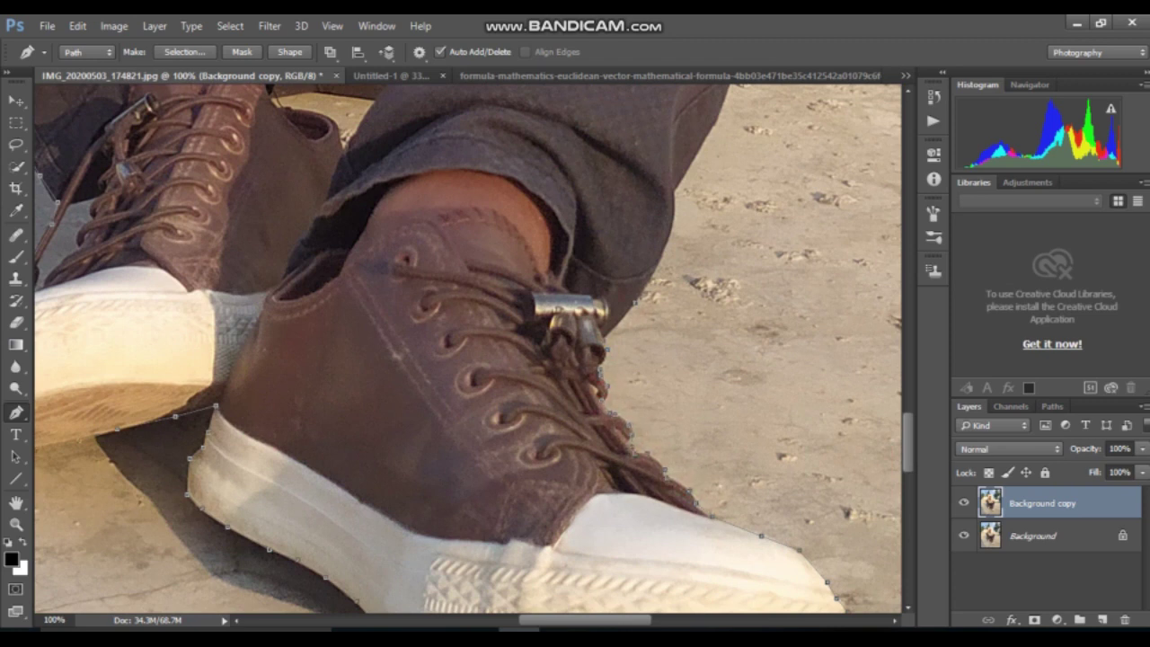
pyautogui.scroll(5, 468, 350)
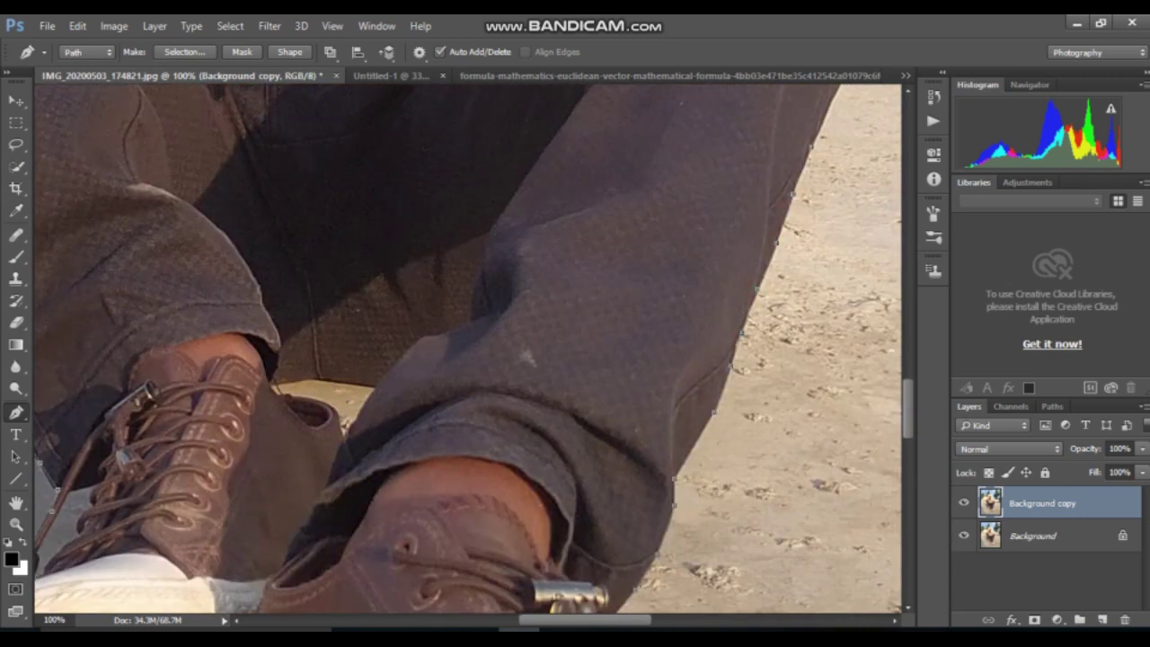
pyautogui.hscroll(3, 467, 351)
# Add path anchors from the watch up along the sleeve
pyautogui.scroll(5, 467, 350)
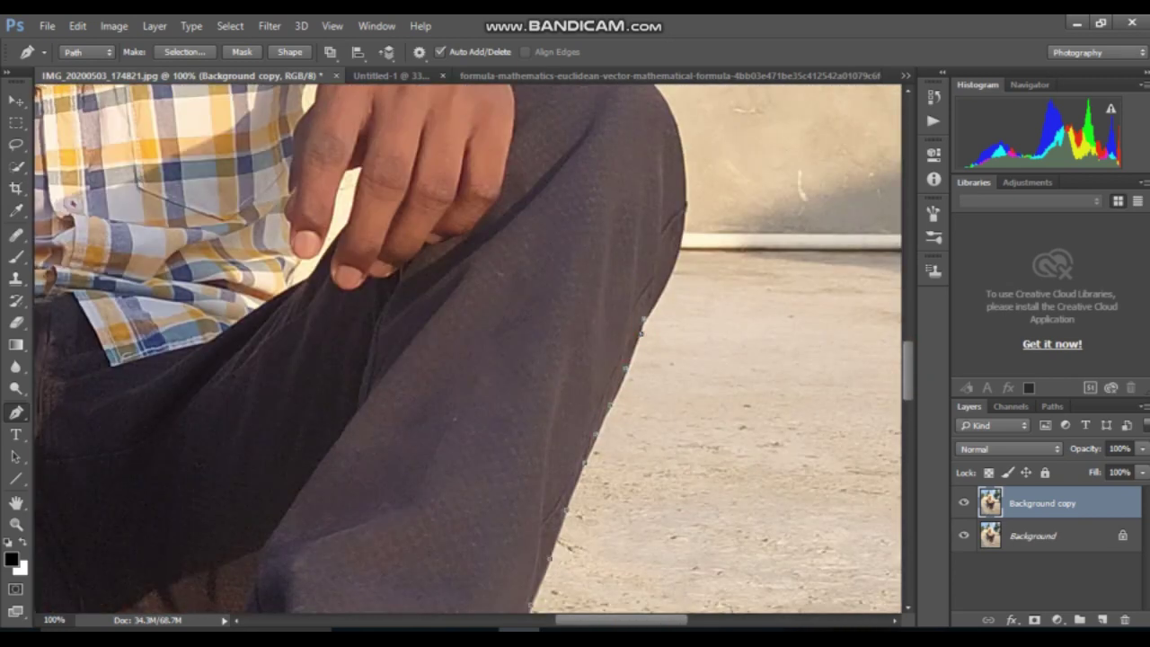
pyautogui.scroll(3, 467, 350)
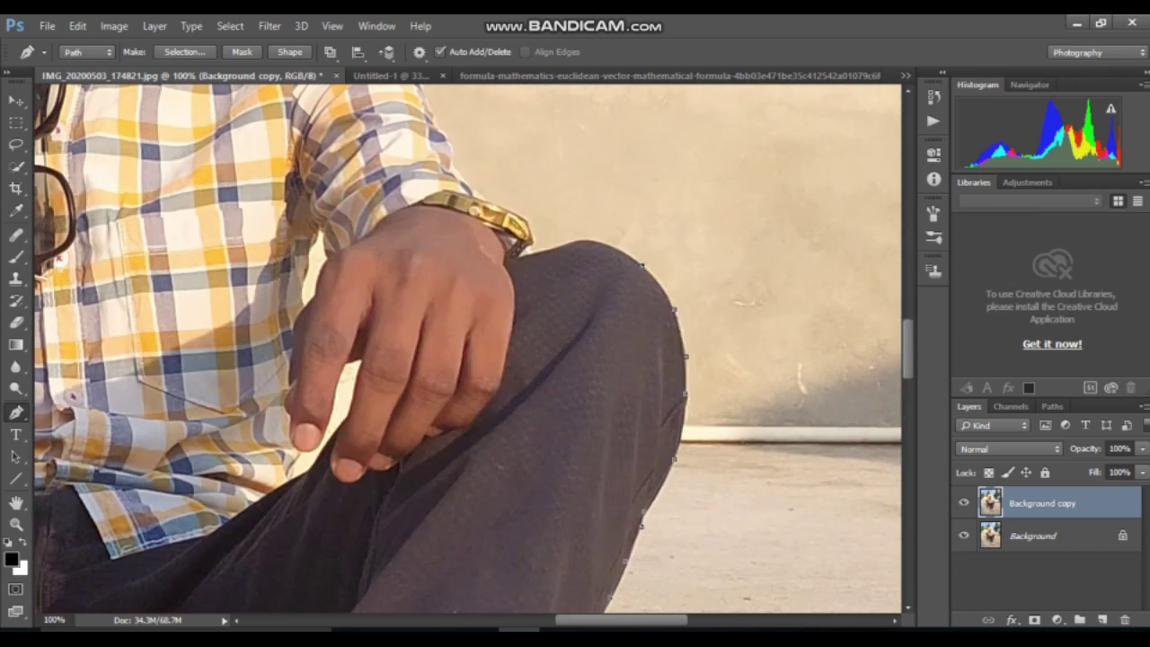
pyautogui.click(530, 241)
pyautogui.click(527, 219)
pyautogui.click(485, 200)
pyautogui.click(467, 183)
pyautogui.click(455, 164)
pyautogui.click(434, 117)
pyautogui.scroll(2, 433, 118)
pyautogui.scroll(3, 433, 118)
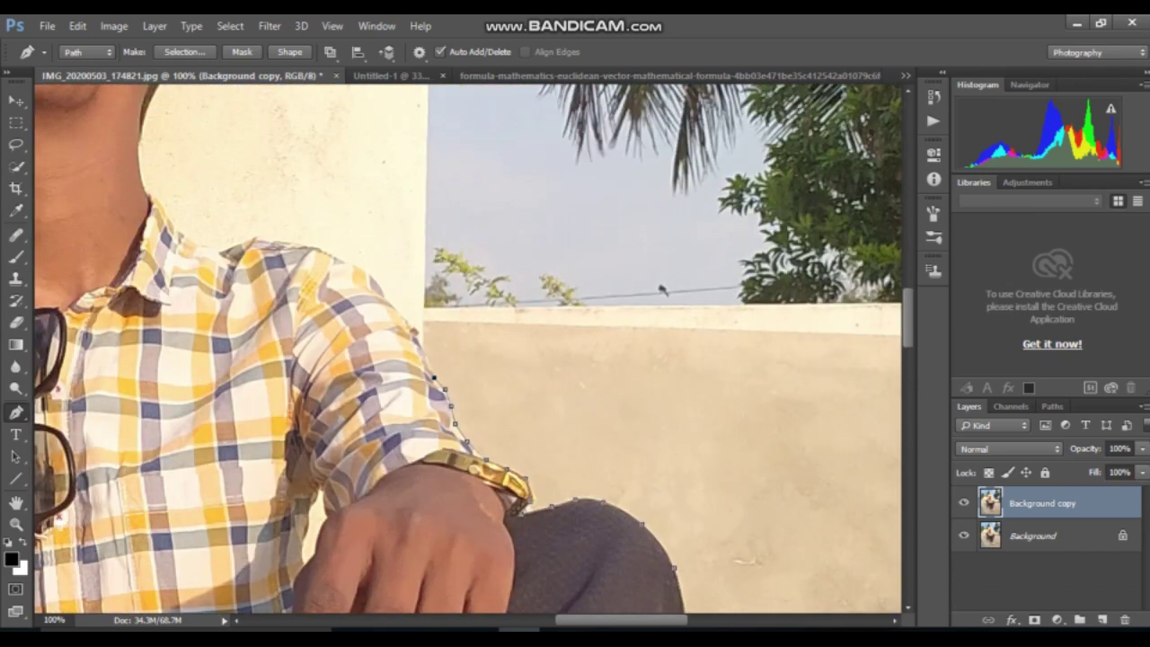
# Extend the path along the shoulder, collar, neck and behind the ear up to the hairline
pyautogui.click(340, 259)
pyautogui.click(290, 241)
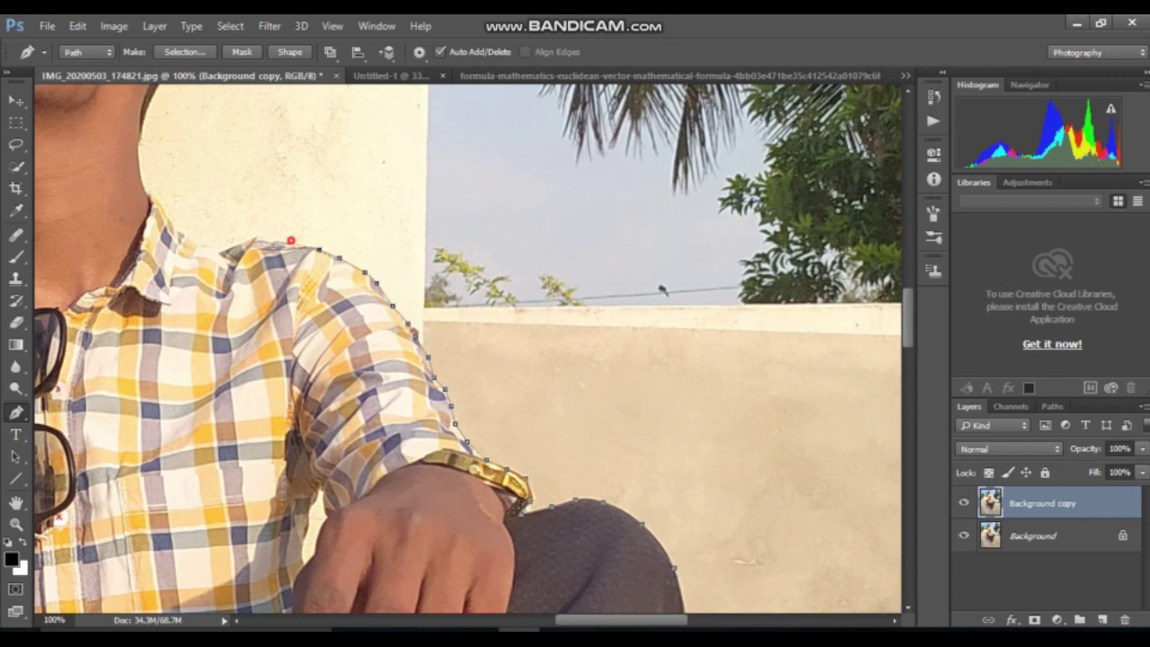
pyautogui.click(222, 243)
pyautogui.click(185, 234)
pyautogui.click(168, 216)
pyautogui.click(154, 196)
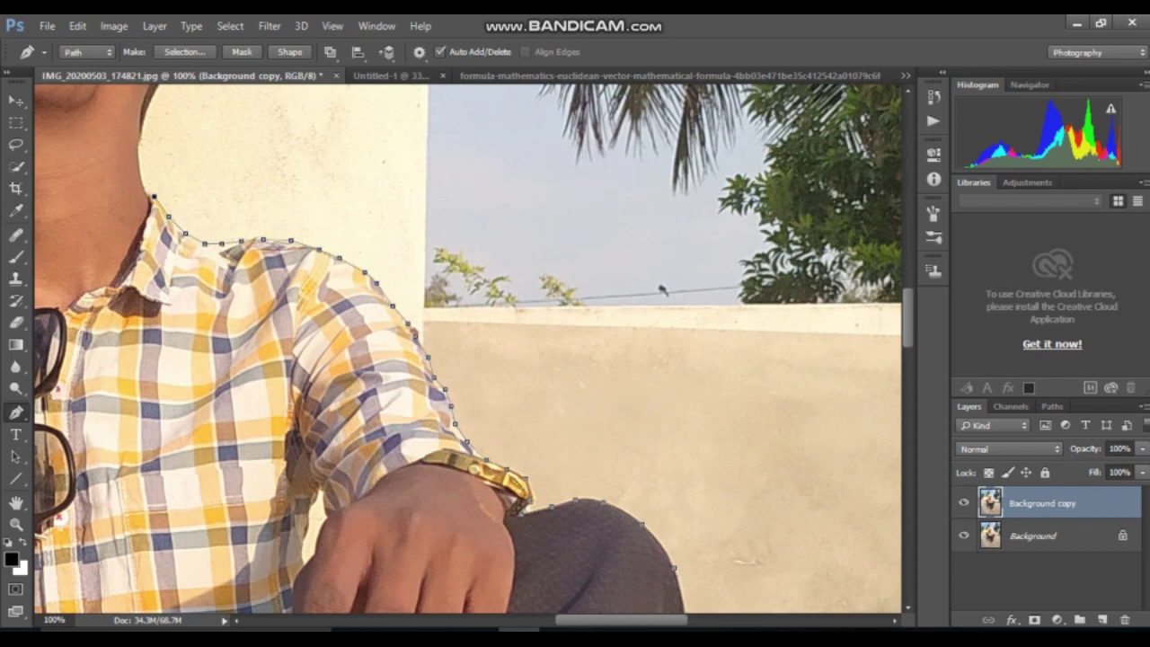
pyautogui.scroll(2, 467, 348)
pyautogui.click(153, 266)
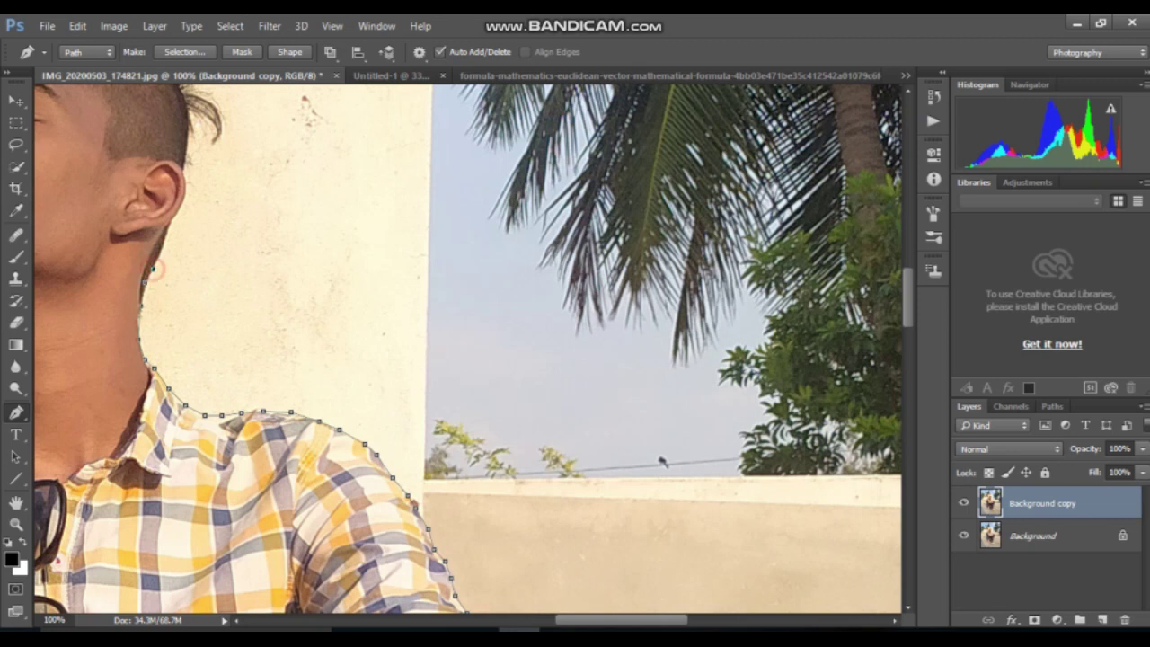
pyautogui.click(183, 200)
pyautogui.click(185, 148)
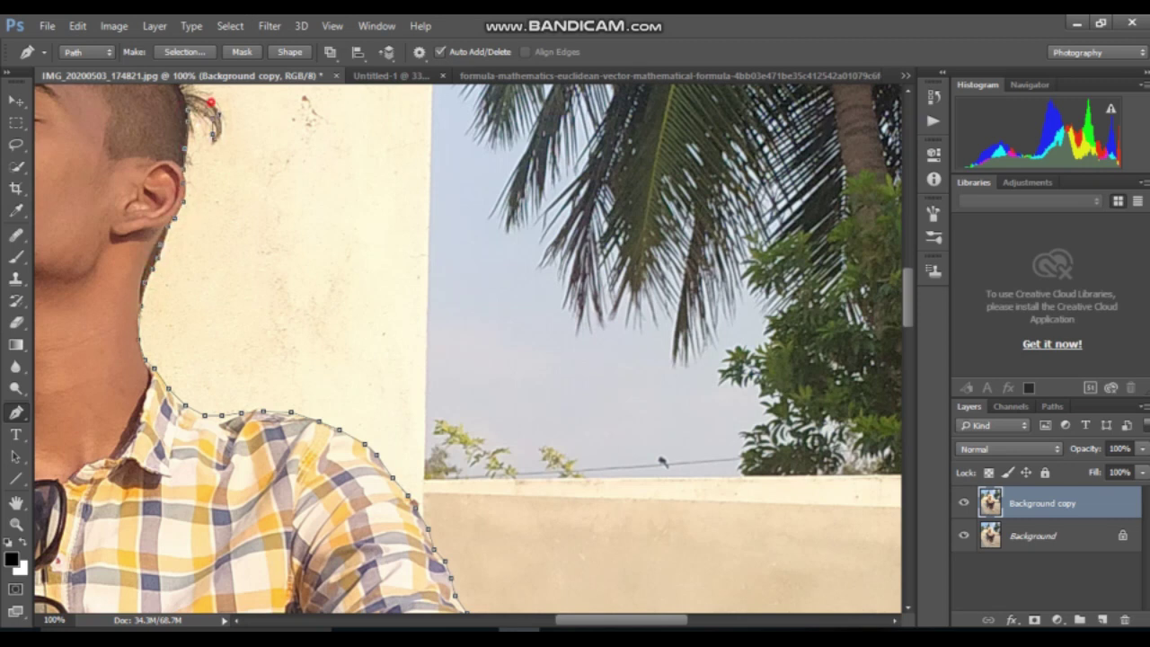
# Trace the path around the hair edge and over the top of the head
pyautogui.scroll(5, 211, 102)
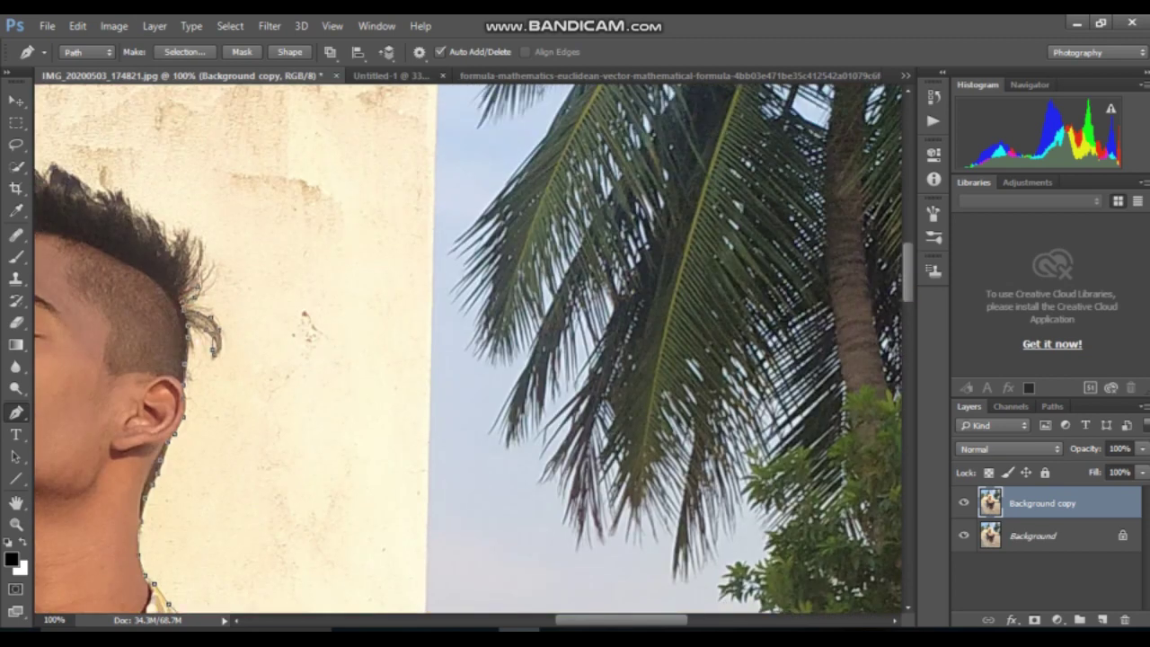
pyautogui.click(194, 241)
pyautogui.click(175, 226)
pyautogui.click(152, 213)
pyautogui.moveTo(606, 620); pyautogui.dragTo(575, 620)
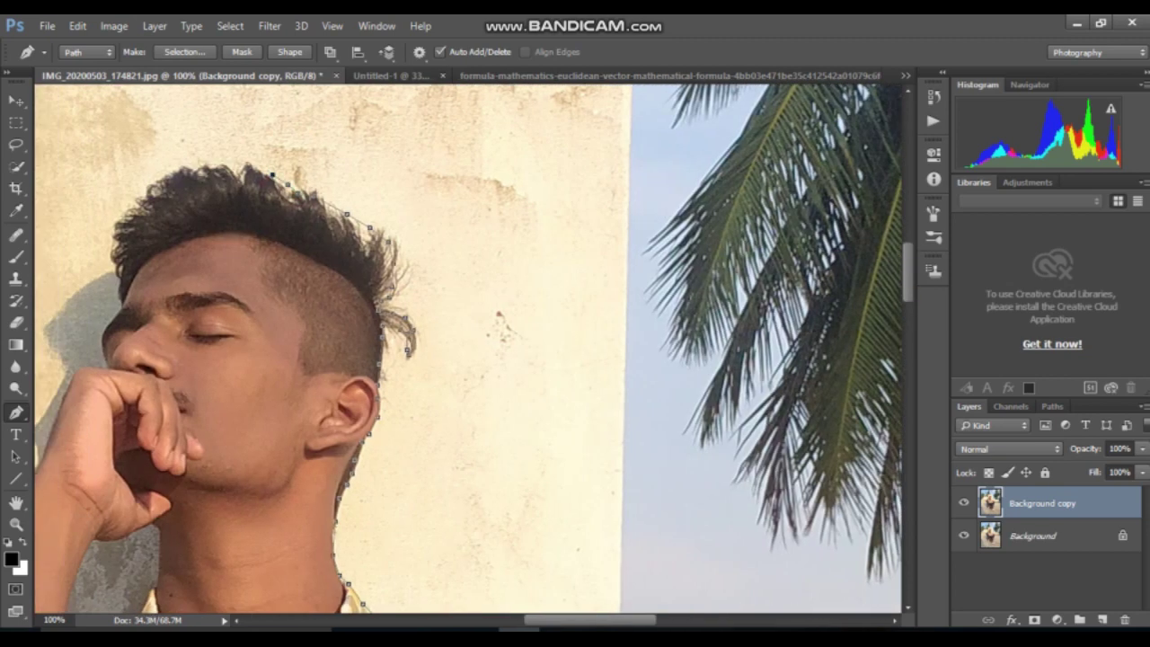
pyautogui.click(236, 167)
pyautogui.click(177, 168)
pyautogui.click(147, 189)
pyautogui.click(124, 214)
pyautogui.click(112, 238)
pyautogui.click(123, 299)
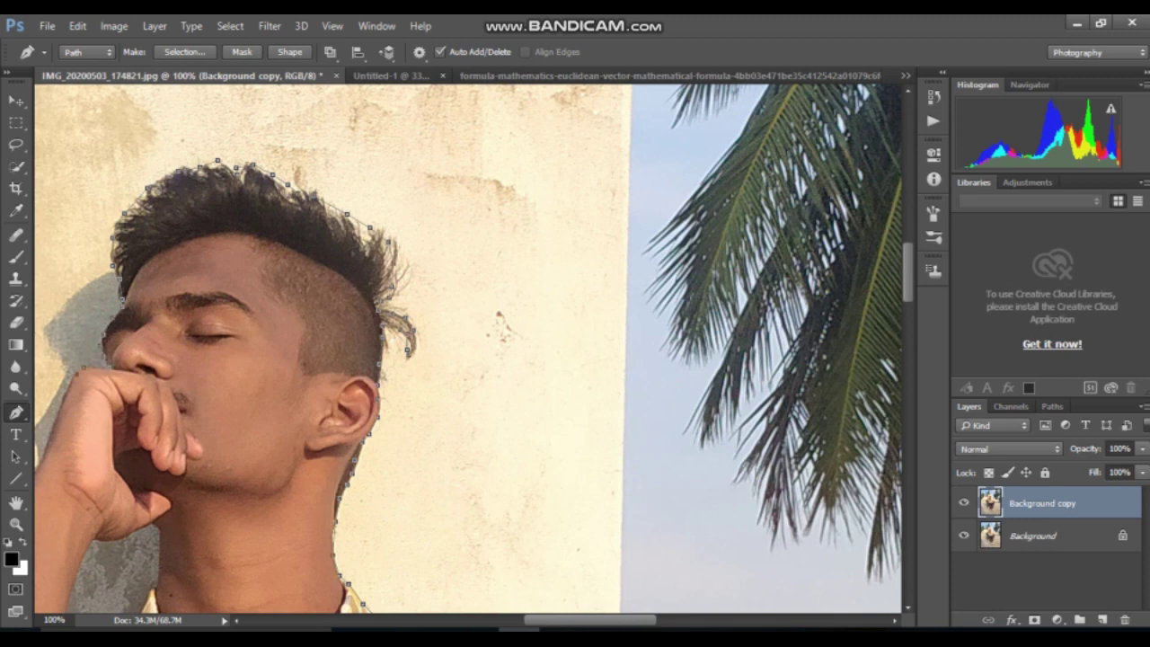
pyautogui.hscroll(-5, 467, 350)
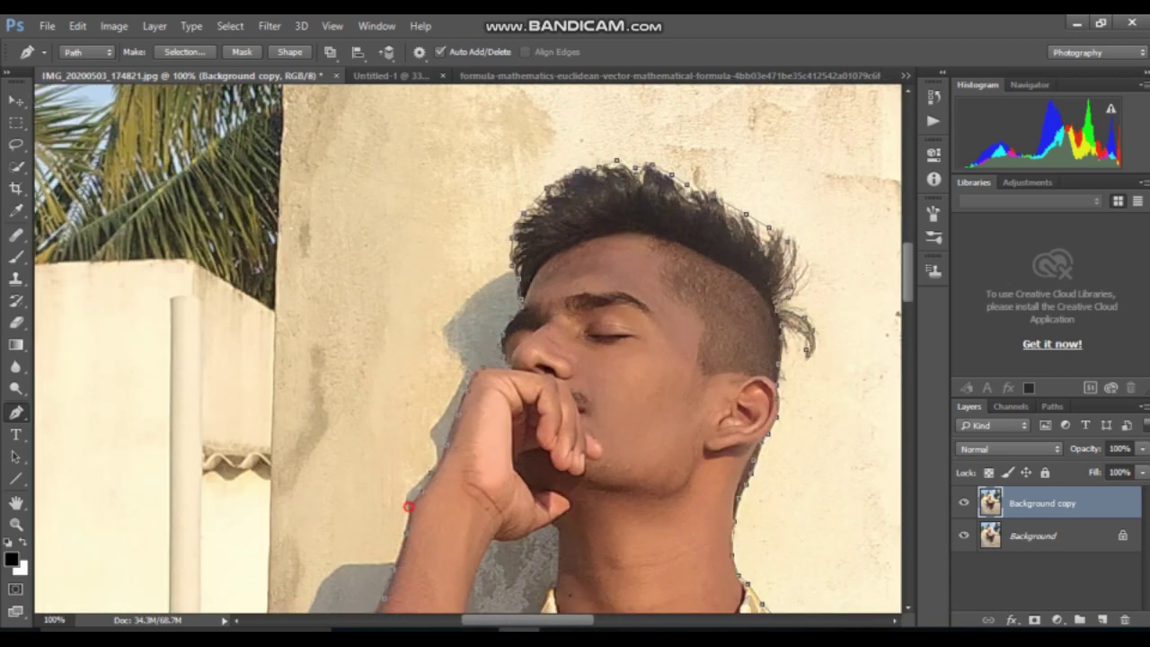
pyautogui.rightClick(631, 199)
# Convert the traced pen path into an active selection around the man
pyautogui.click(696, 275)
pyautogui.click(665, 188)
pyautogui.scroll(-5, 665, 270)
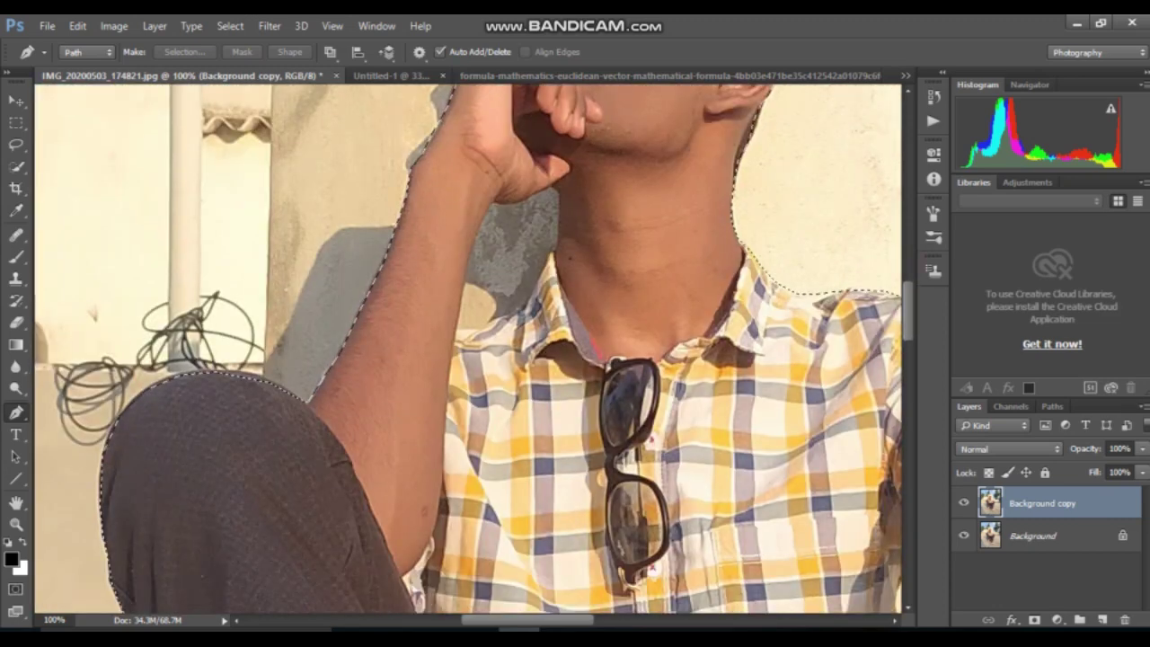
pyautogui.scroll(3, 467, 350)
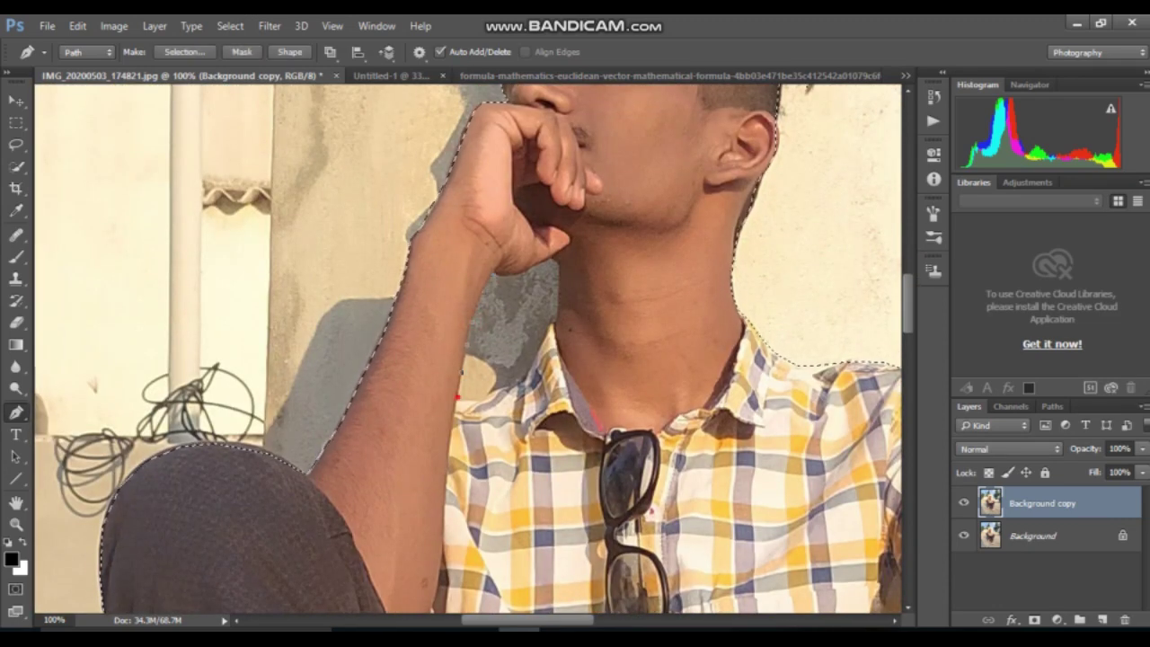
pyautogui.click(555, 318)
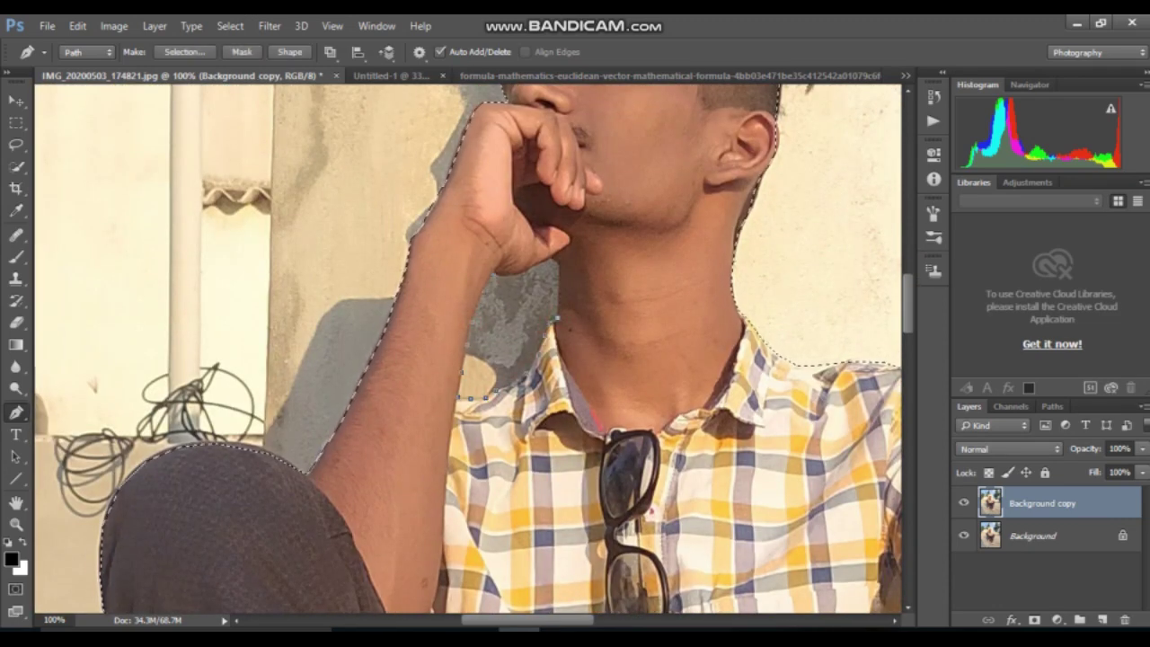
pyautogui.rightClick(489, 275)
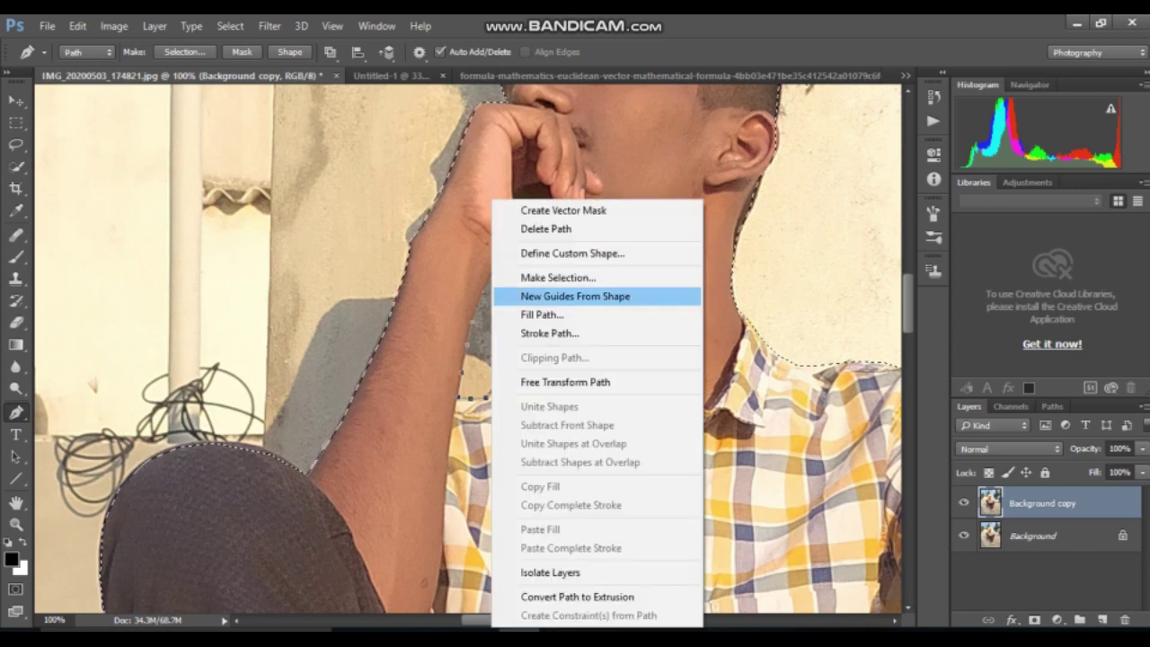
pyautogui.press('Escape')
# Subtract the wall patch between the hand and neck from the selection with Quick Selection
pyautogui.scroll(-3, 467, 351)
pyautogui.press('w')
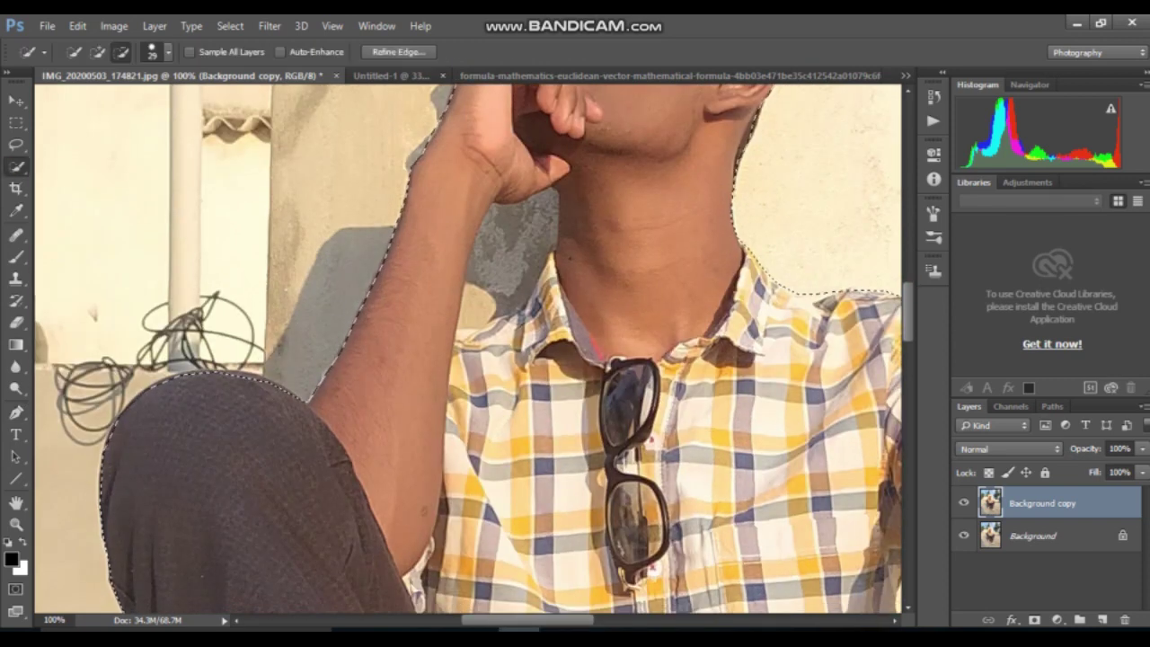
pyautogui.moveTo(476, 243); pyautogui.dragTo(530, 310)
pyautogui.click(98, 51)
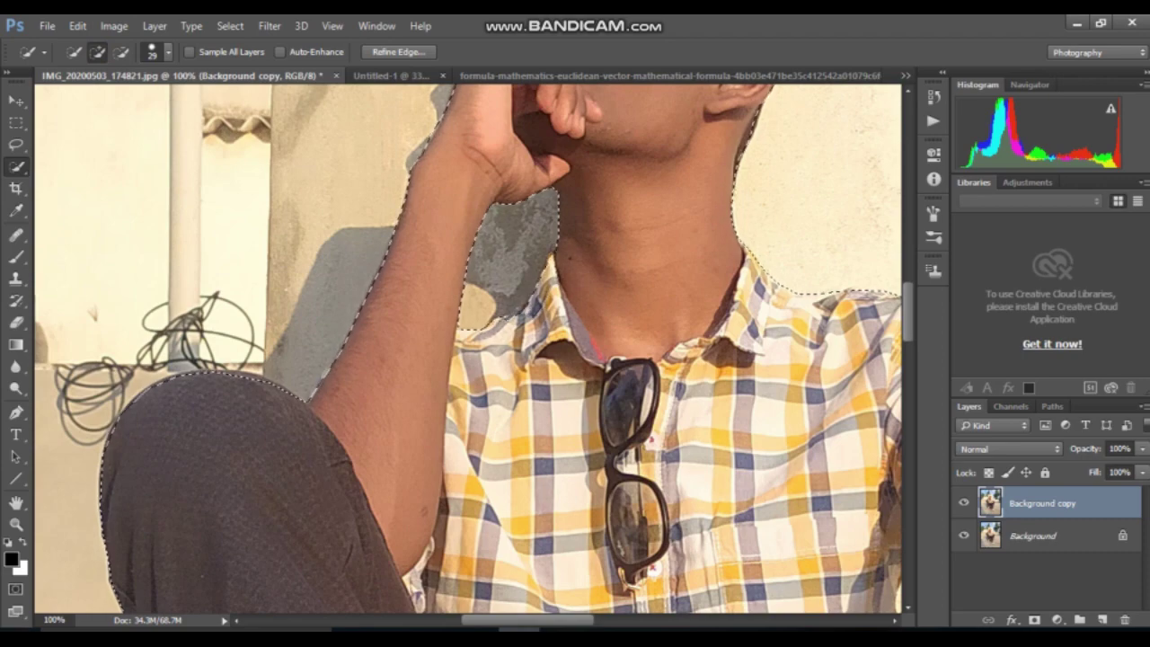
pyautogui.scroll(-10, 467, 351)
# Zoom in on the shoes and remove the floor patch between them from the selection
pyautogui.press('z')
pyautogui.doubleClick(668, 356)
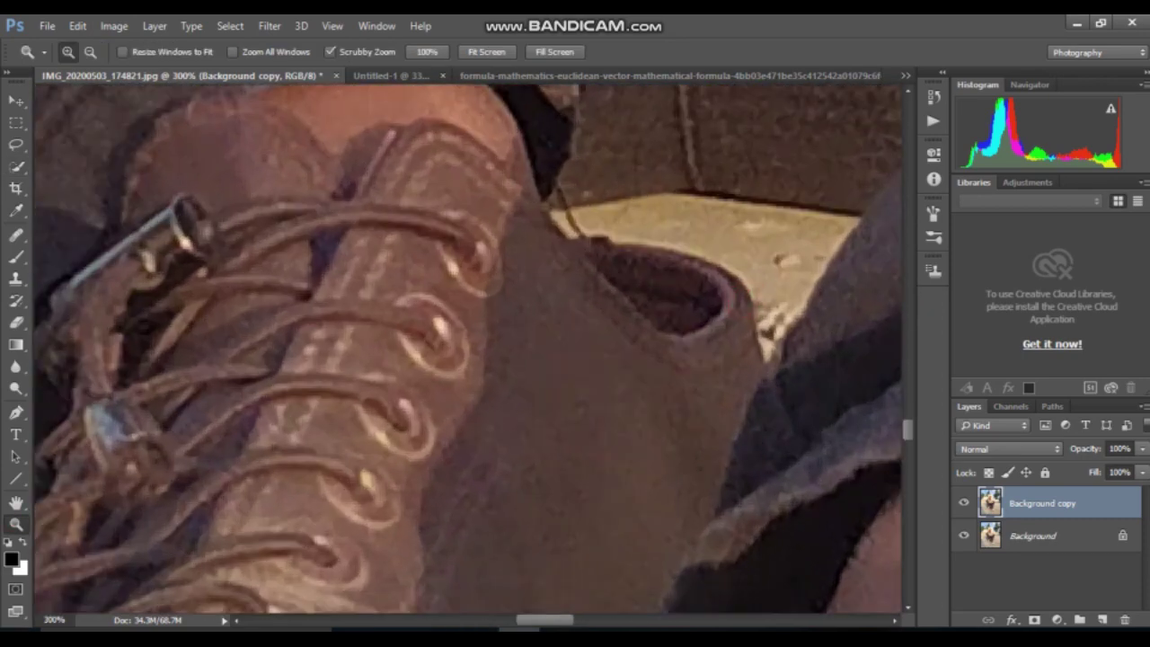
pyautogui.hscroll(5, 467, 350)
pyautogui.press('w')
pyautogui.click(167, 51)
pyautogui.press('Escape')
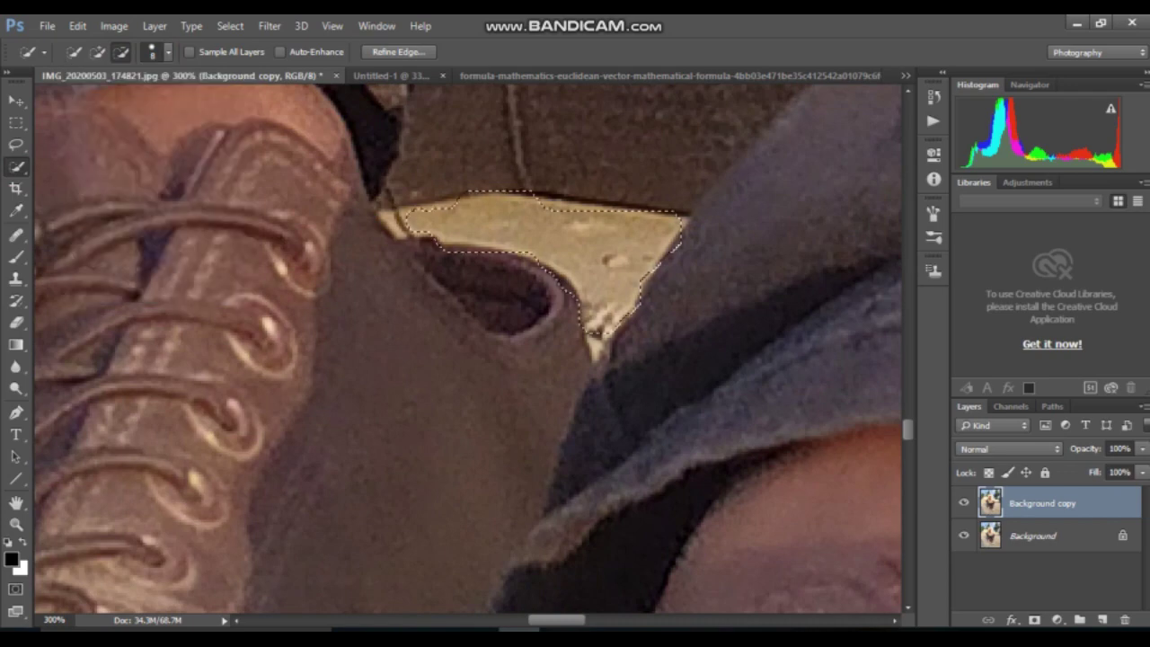
# Fit the whole photo on screen to review the finished selection
pyautogui.hotkey('ctrl', '0')
pyautogui.press('z')
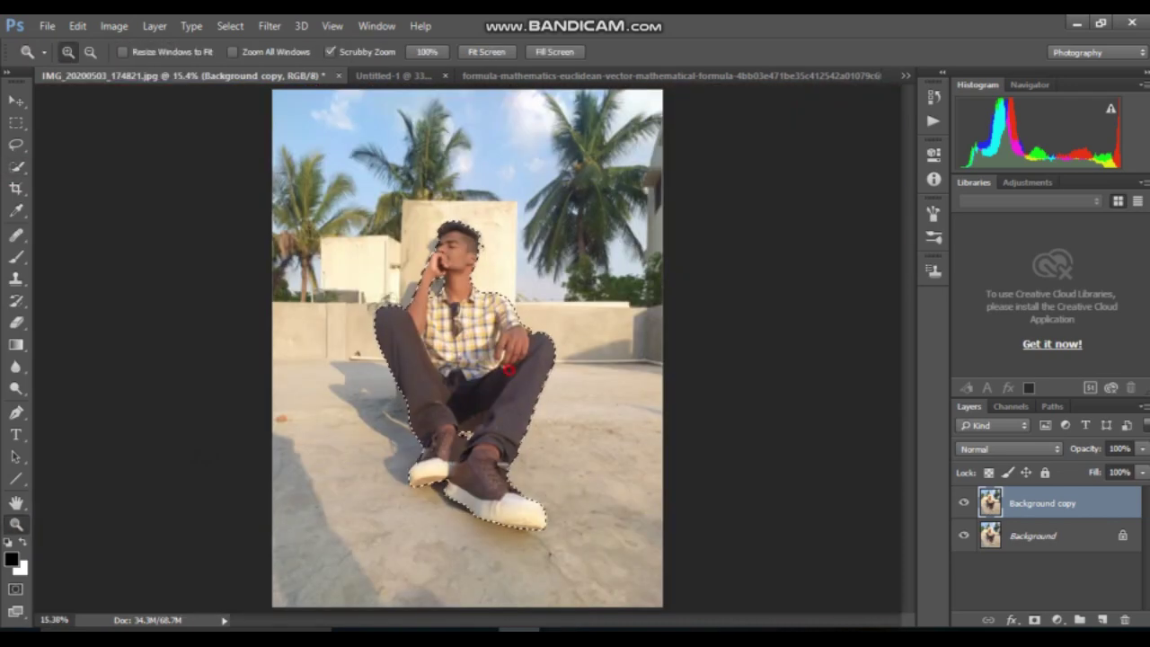
pyautogui.moveTo(508, 369); pyautogui.dragTo(508, 369)
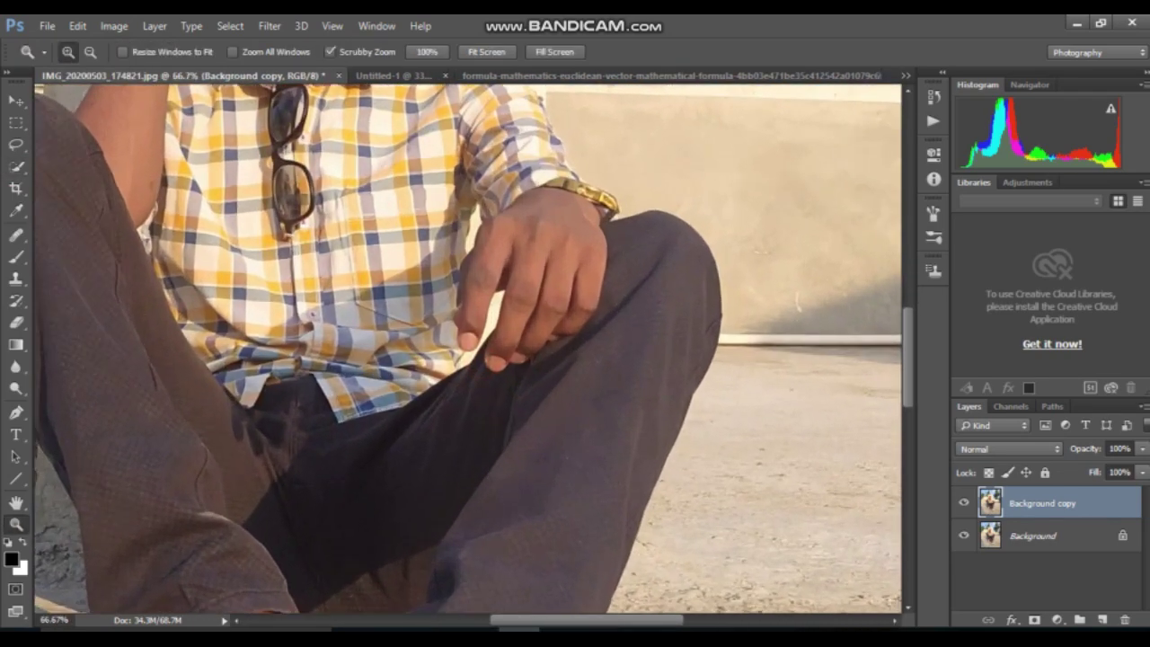
pyautogui.rightClick(214, 410)
pyautogui.click(269, 424)
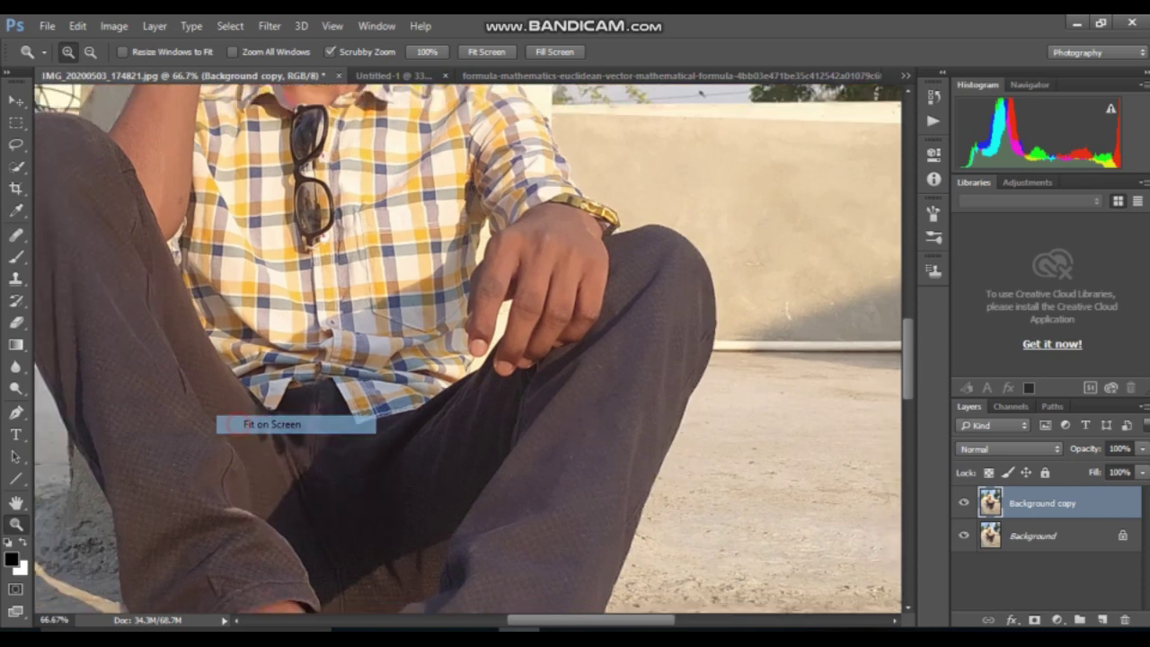
pyautogui.click(17, 166)
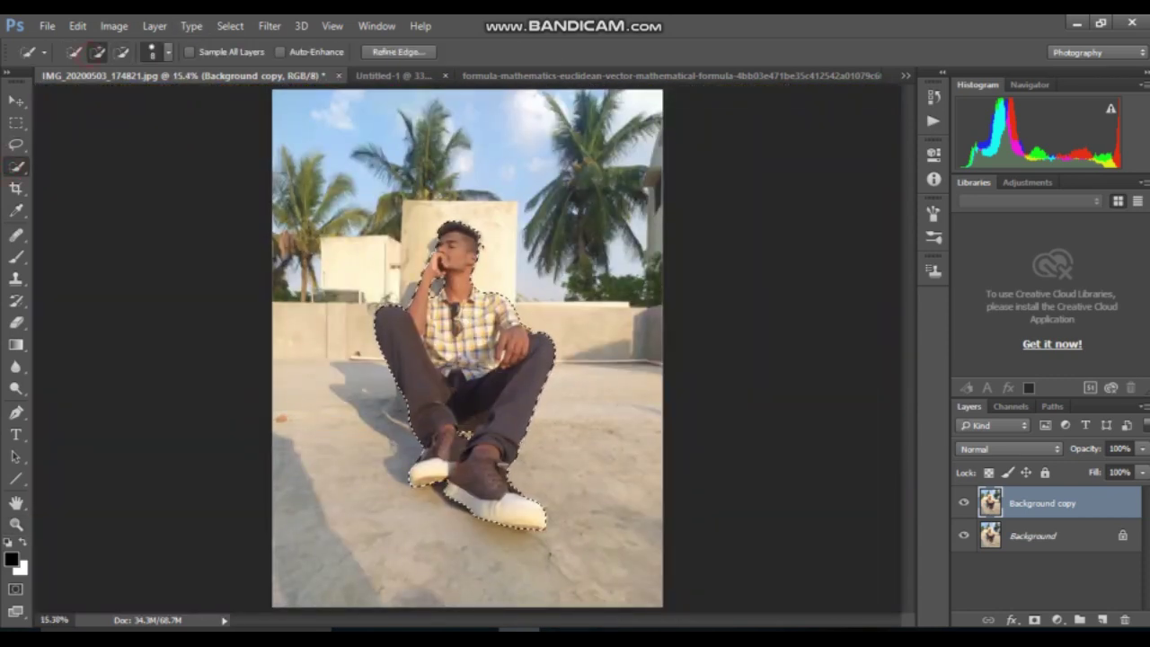
# Refine the selection edge with Smart Radius enabled
pyautogui.rightClick(451, 274)
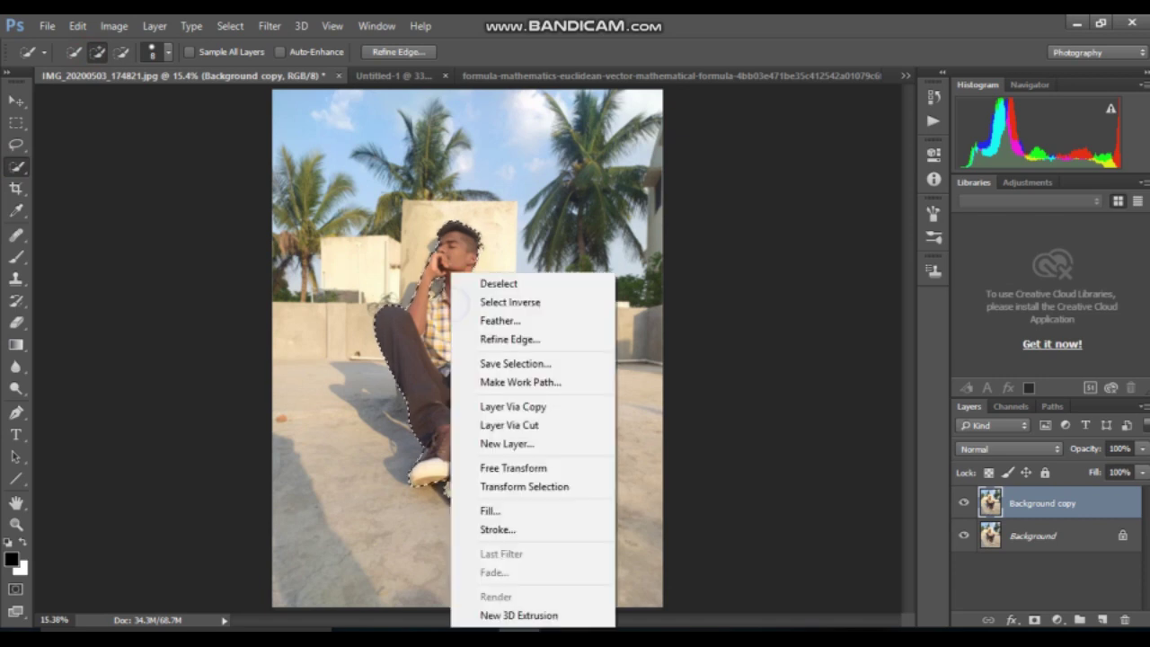
pyautogui.click(489, 338)
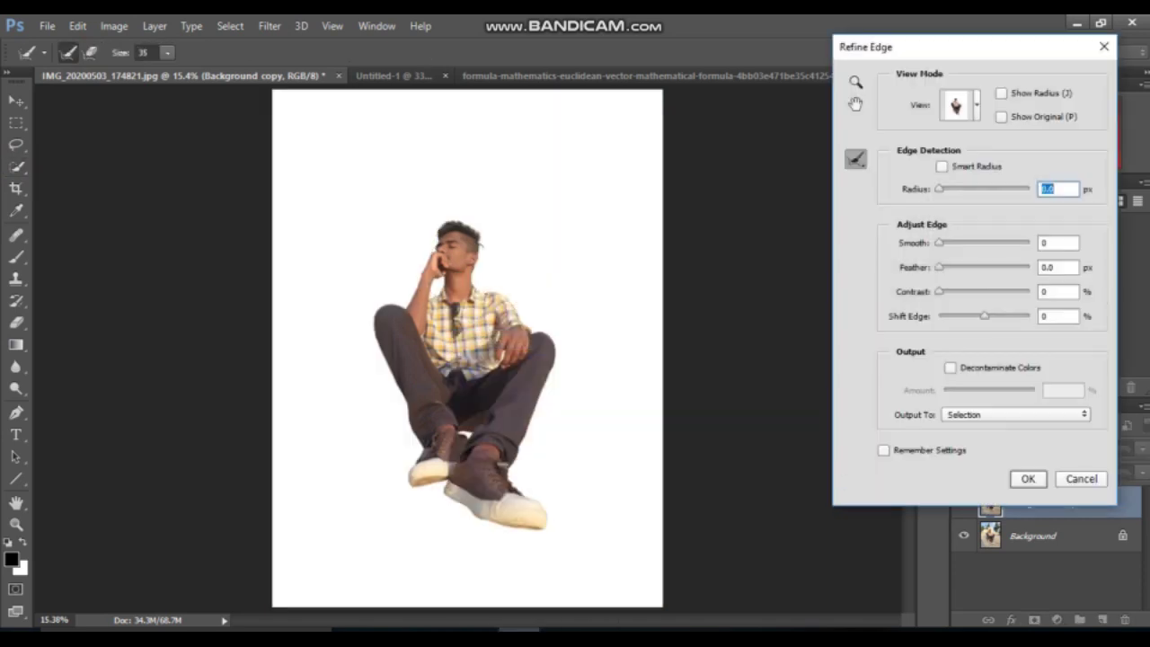
pyautogui.click(941, 167)
pyautogui.click(1028, 478)
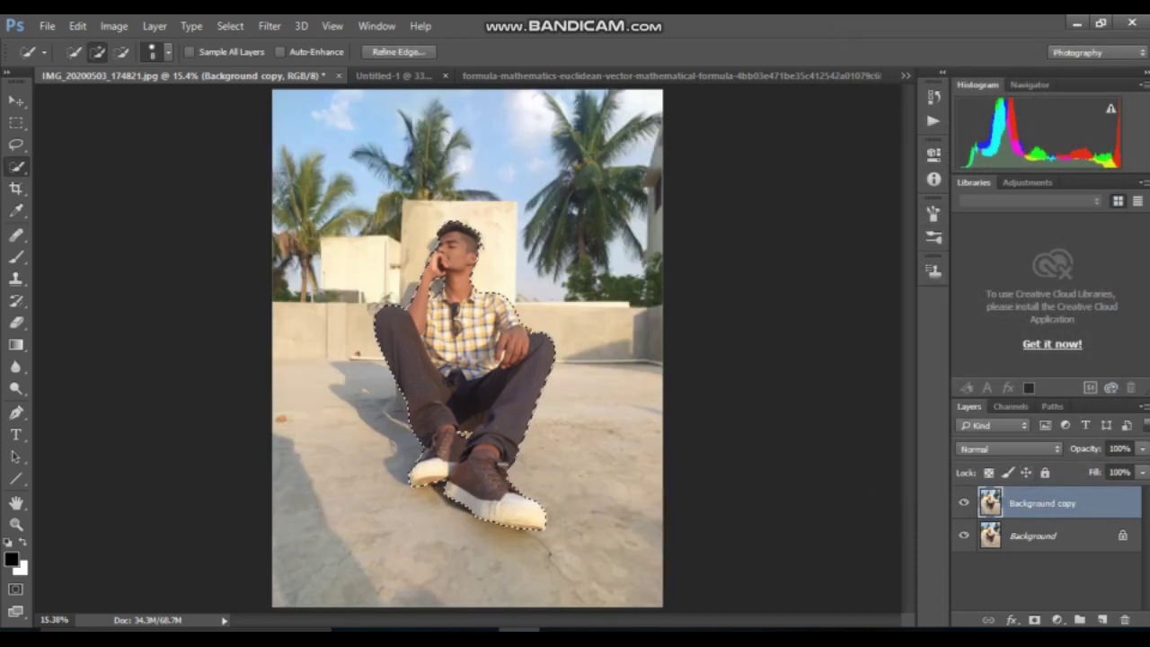
# Copy the man onto his own Layer 1 and hide the original photo layer
pyautogui.rightClick(442, 271)
pyautogui.click(503, 406)
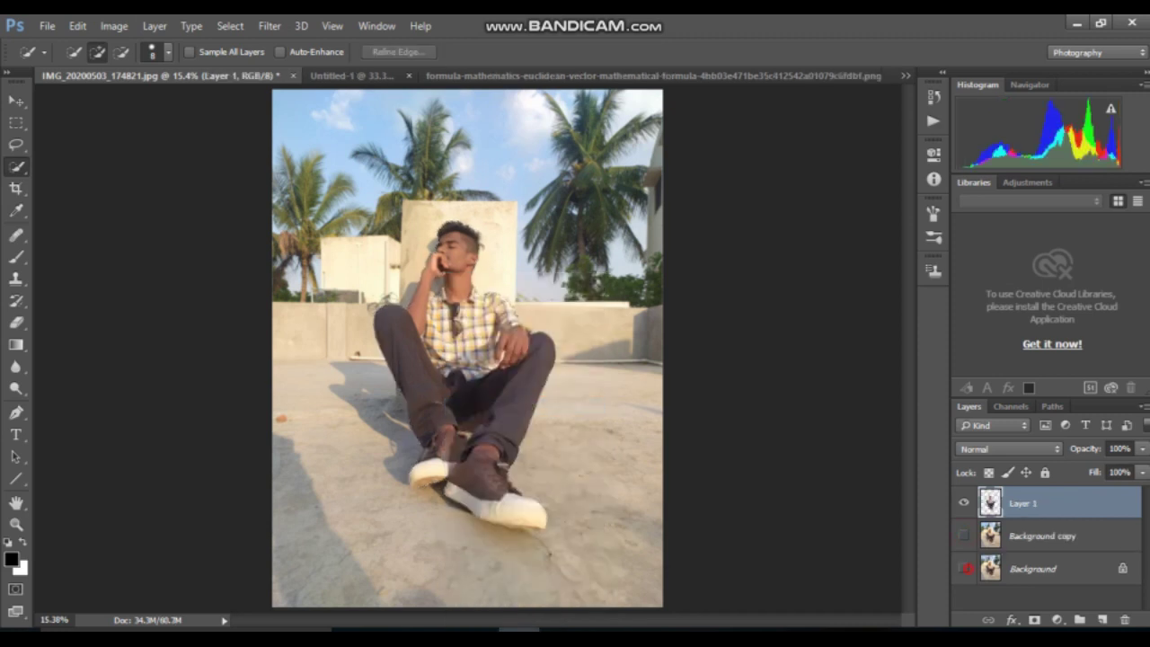
pyautogui.click(964, 568)
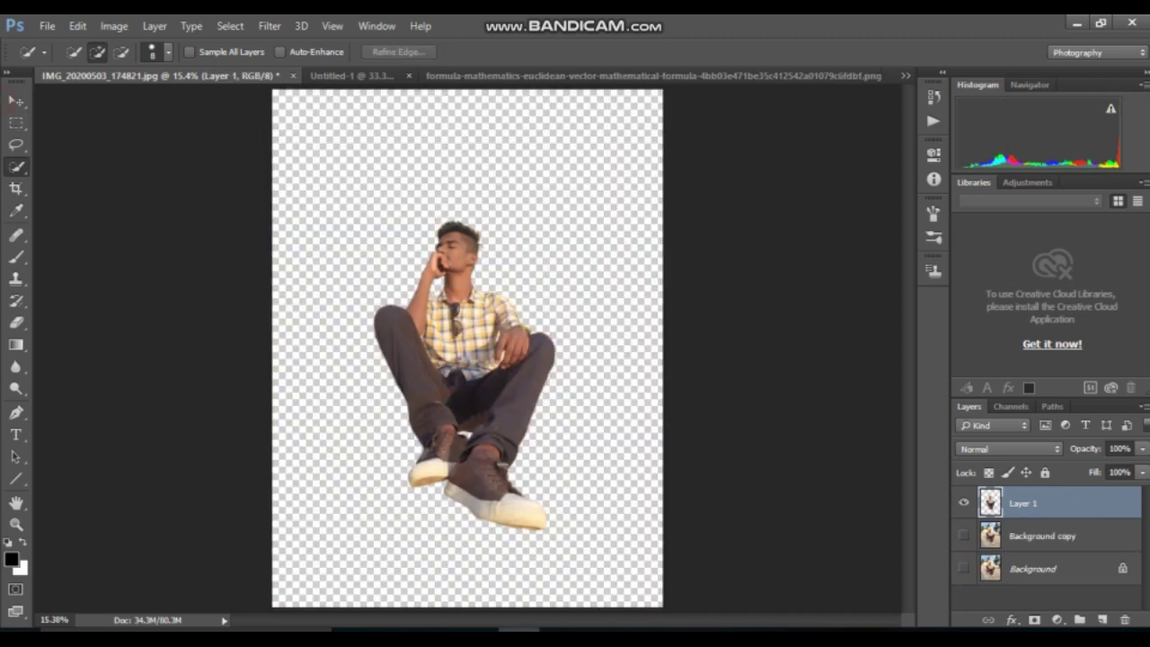
pyautogui.press('v')
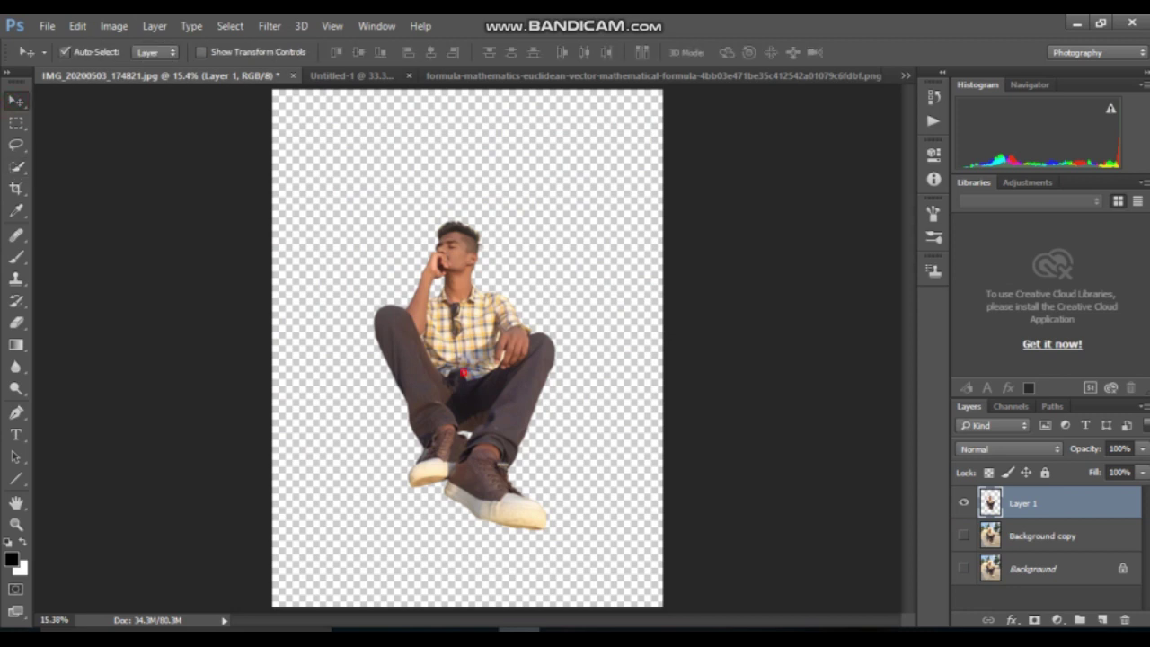
pyautogui.moveTo(464, 372); pyautogui.dragTo(364, 86)
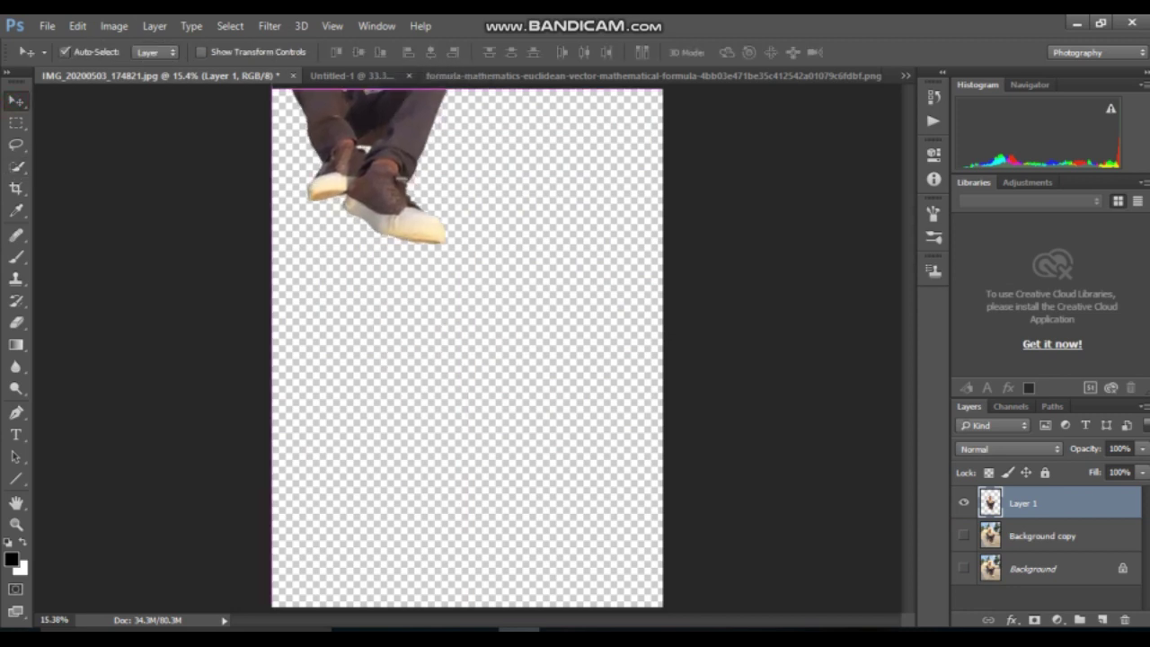
# Drop the cut-out man into Untitled-1 and scale his width and height to 10%
pyautogui.moveTo(350, 75); pyautogui.dragTo(524, 503)
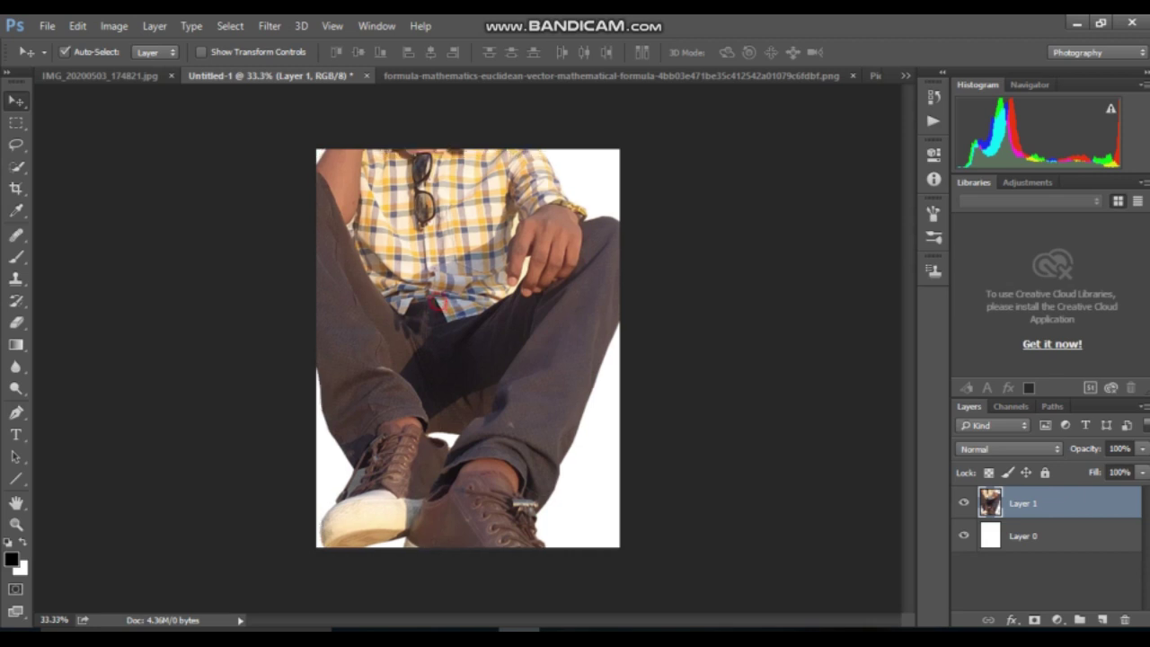
pyautogui.moveTo(439, 247); pyautogui.dragTo(463, 470)
pyautogui.hotkey('ctrl', 't')
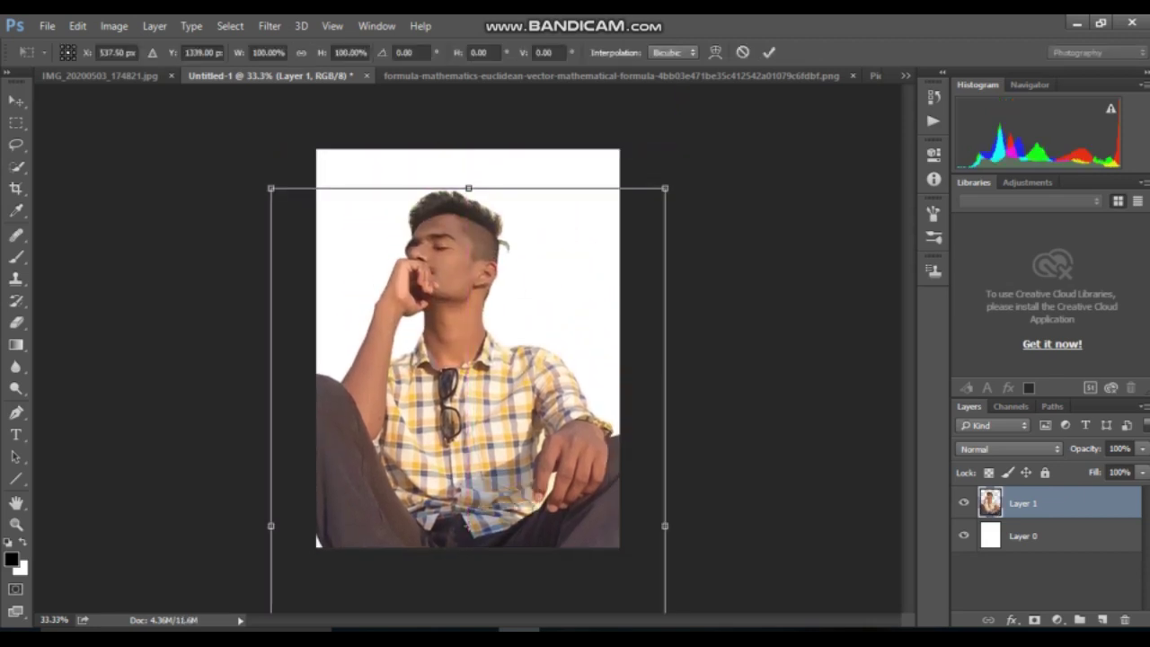
pyautogui.write('10')
pyautogui.press('Return')
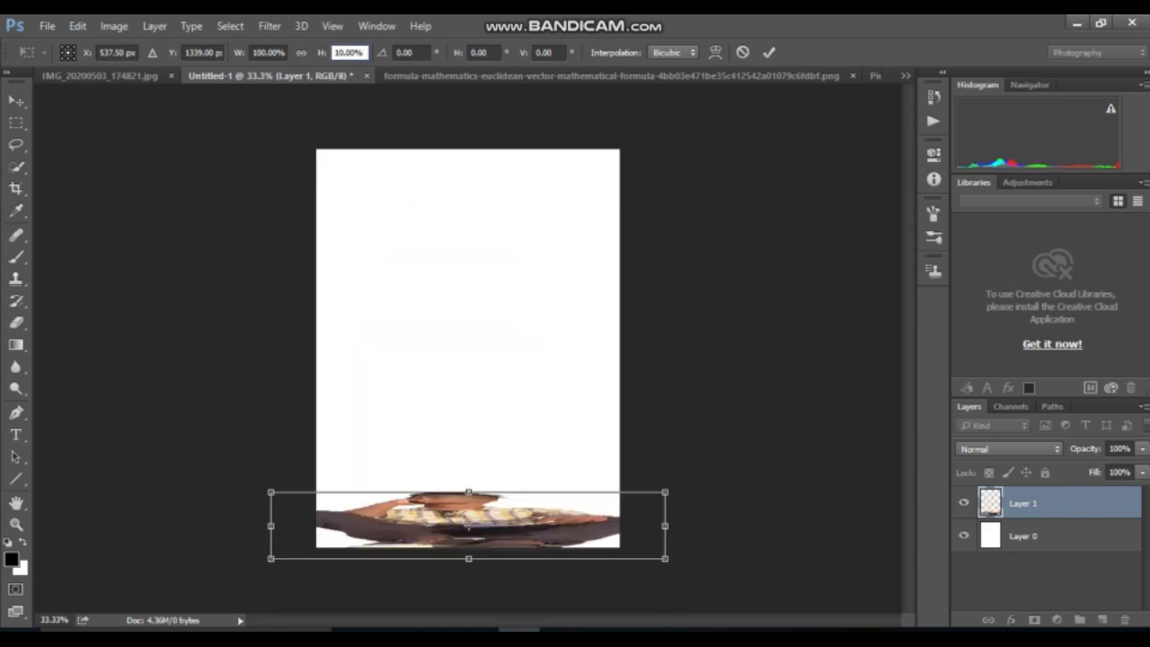
pyautogui.click(255, 52)
pyautogui.write('10')
pyautogui.press('Return')
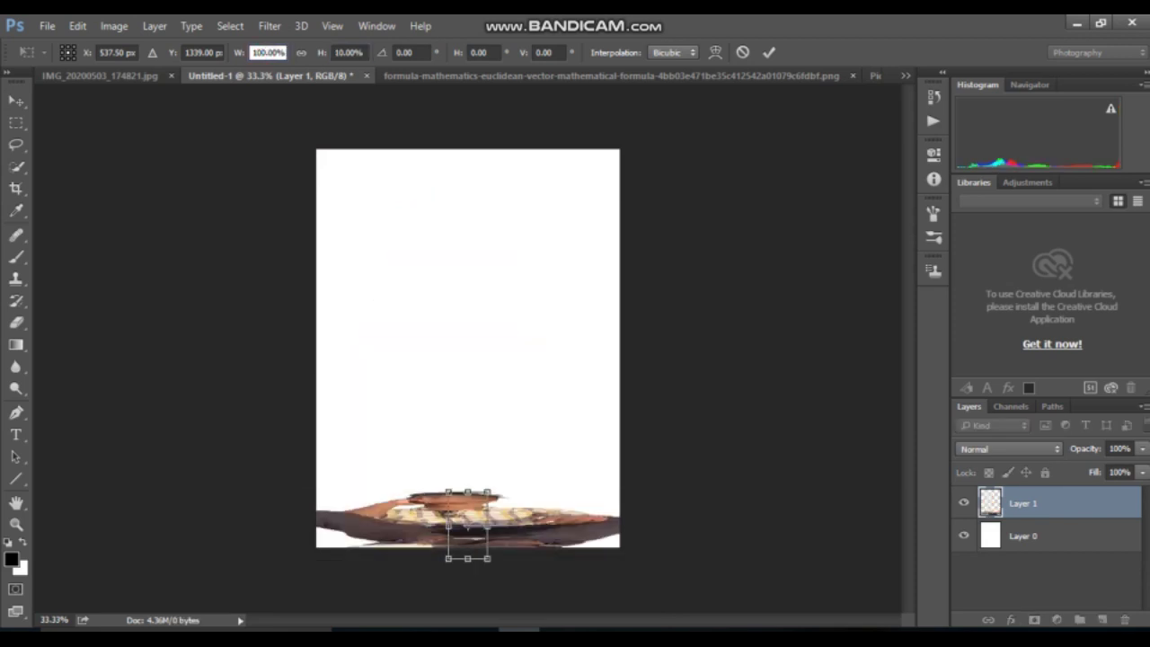
# Enlarge the man to about 40%, centre him on the page, and add an empty layer above
pyautogui.moveTo(467, 517); pyautogui.dragTo(469, 383)
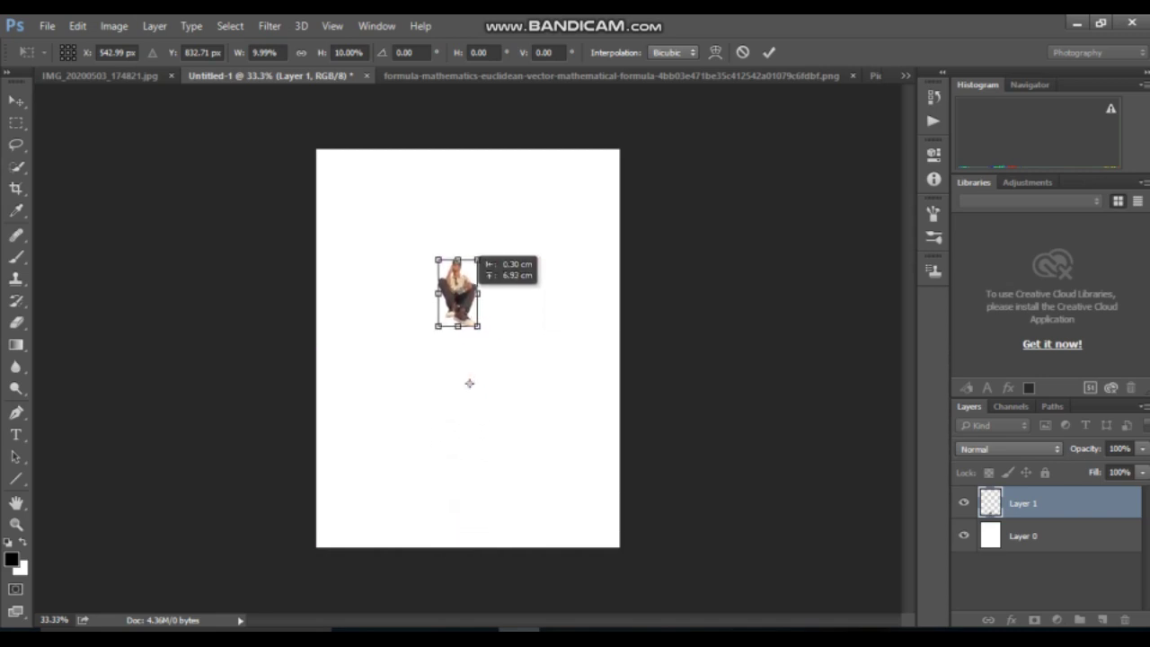
pyautogui.moveTo(471, 395); pyautogui.dragTo(466, 283)
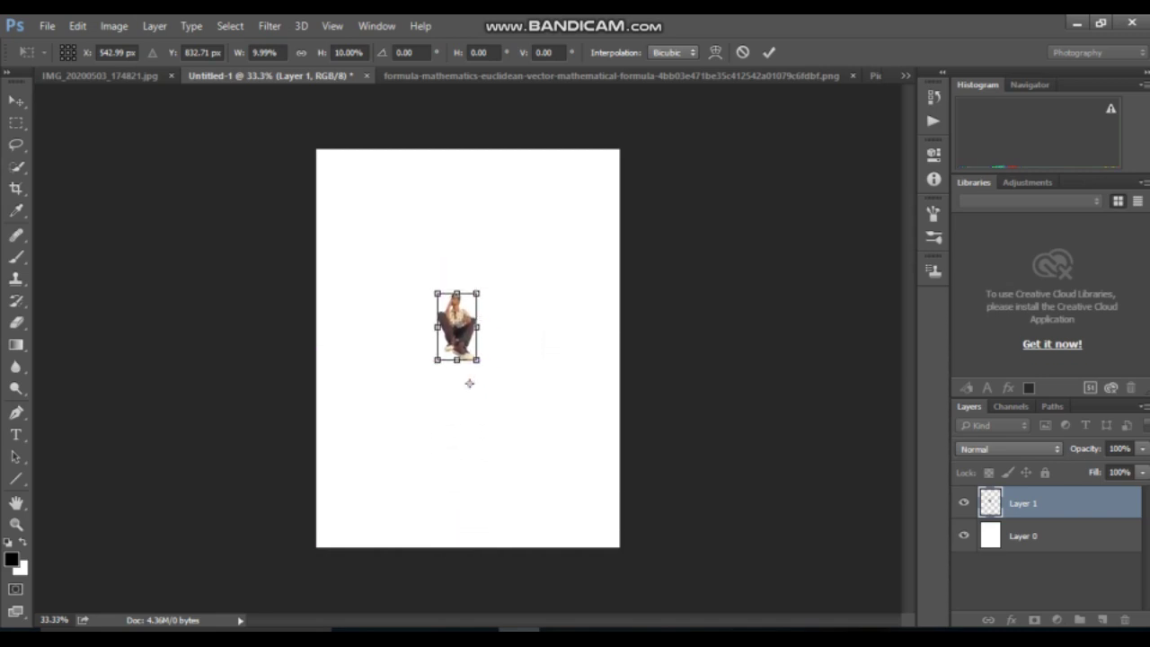
pyautogui.moveTo(478, 359); pyautogui.dragTo(584, 541)
pyautogui.moveTo(546, 391); pyautogui.dragTo(504, 326)
pyautogui.moveTo(542, 477); pyautogui.dragTo(572, 529)
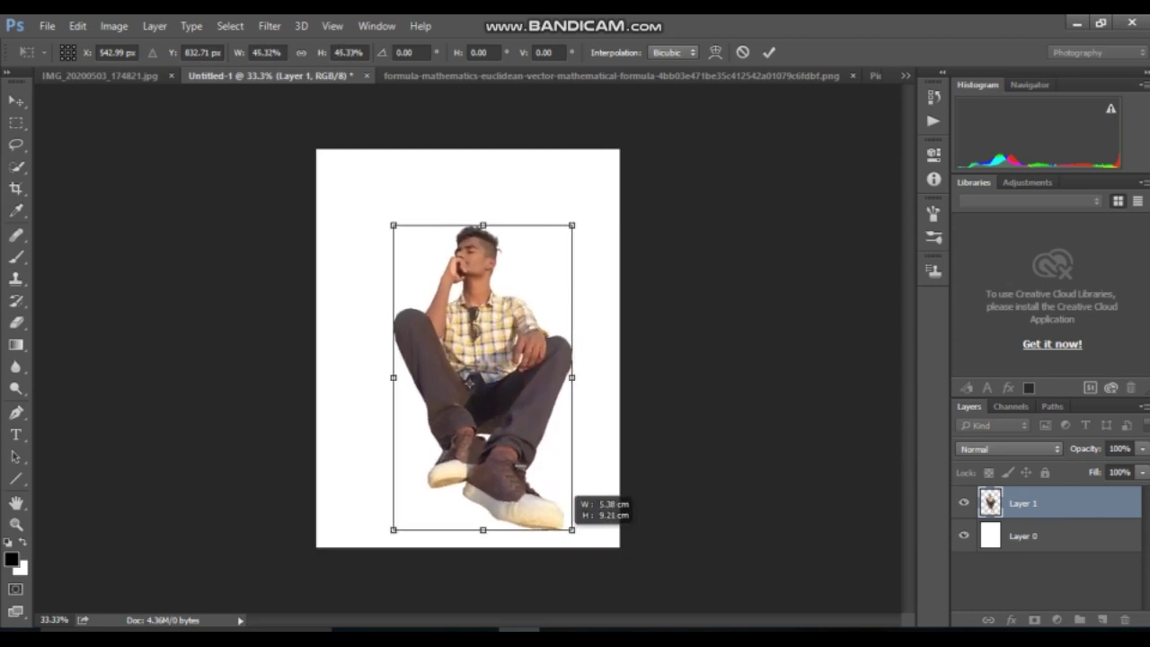
pyautogui.moveTo(481, 422); pyautogui.dragTo(469, 384)
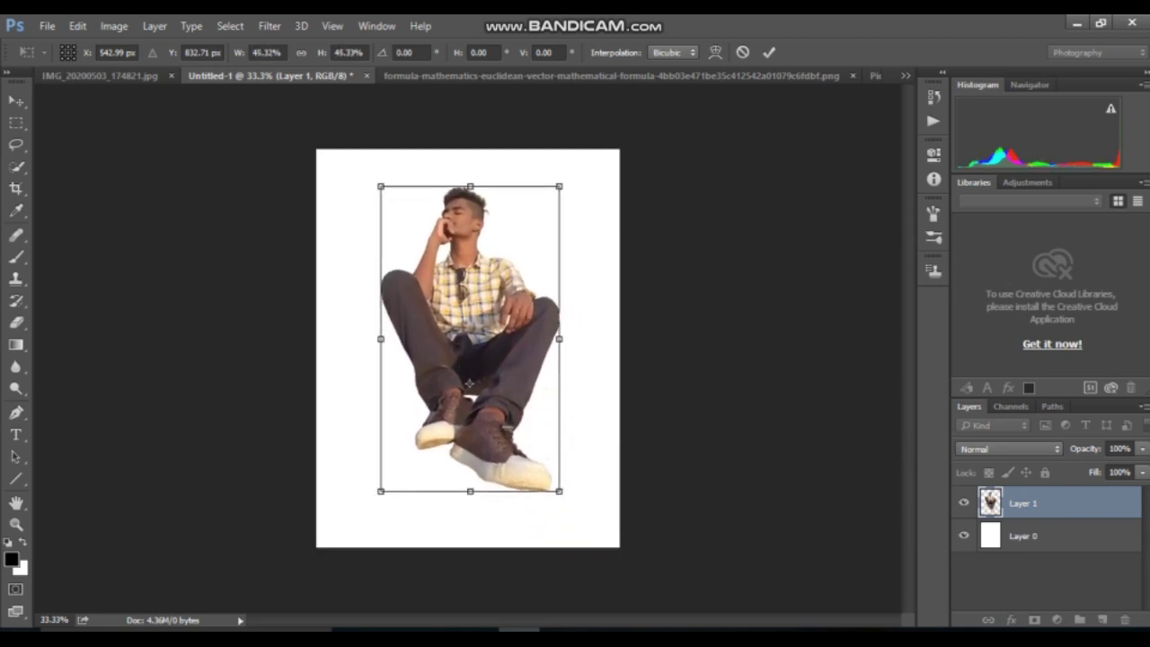
pyautogui.moveTo(558, 491); pyautogui.dragTo(537, 453)
pyautogui.moveTo(496, 284); pyautogui.dragTo(505, 328)
pyautogui.click(769, 52)
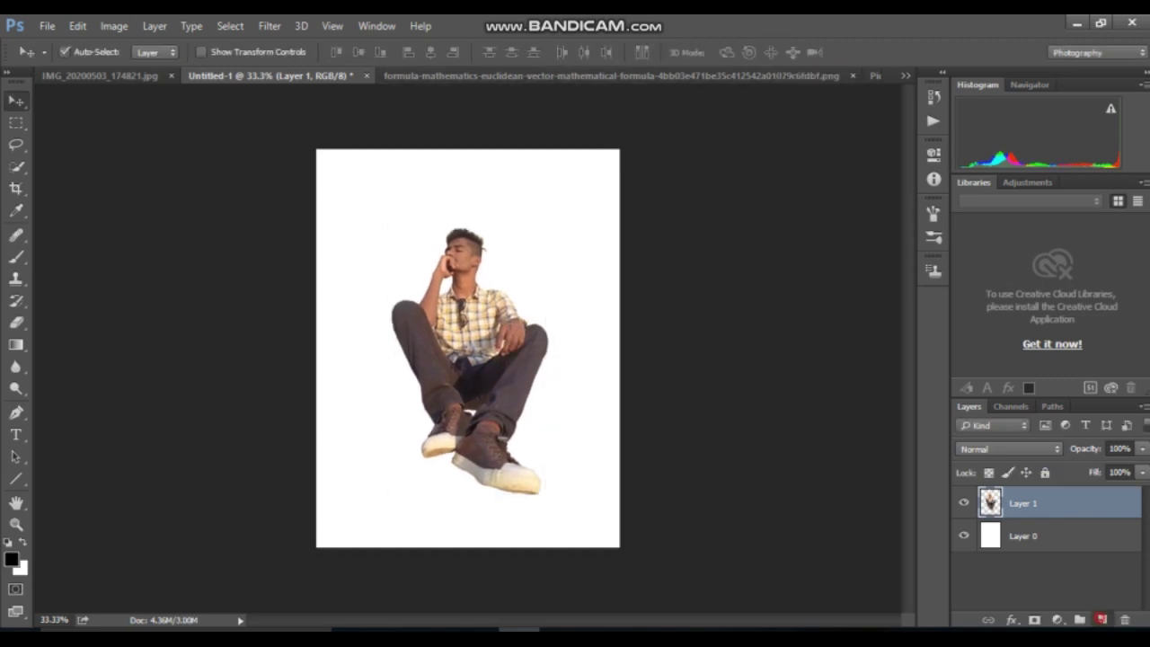
pyautogui.click(1101, 620)
# Paint a shadow on a new layer with a large soft brush and place it beneath Layer 1
pyautogui.click(16, 257)
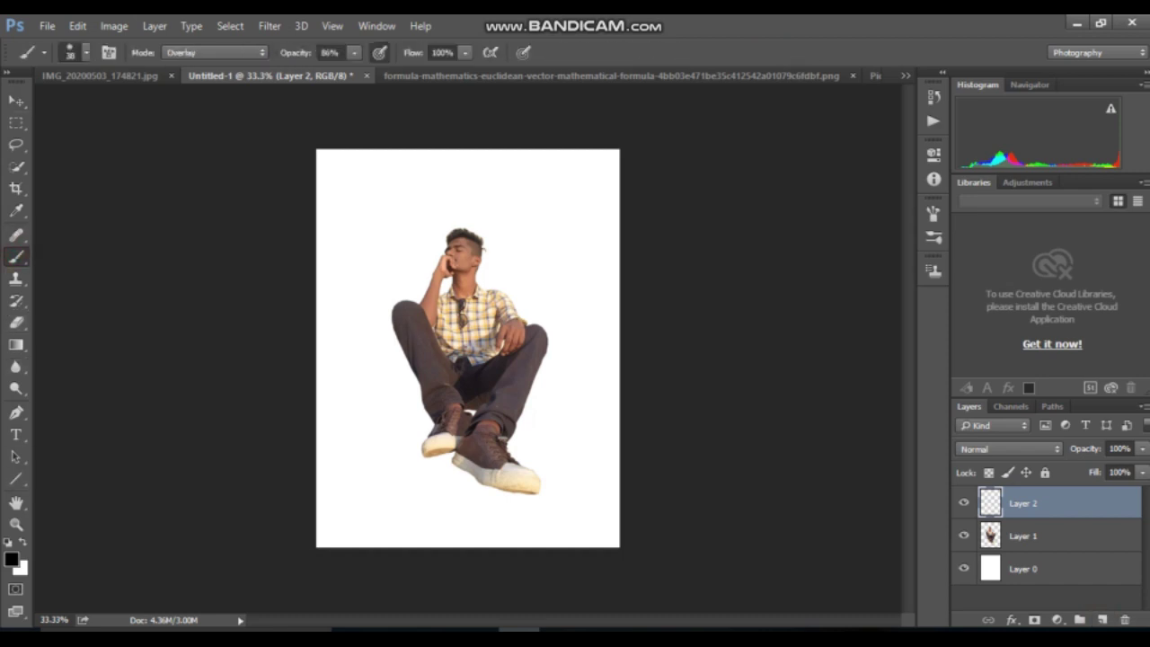
pyautogui.click(86, 52)
pyautogui.moveTo(135, 106); pyautogui.dragTo(172, 106)
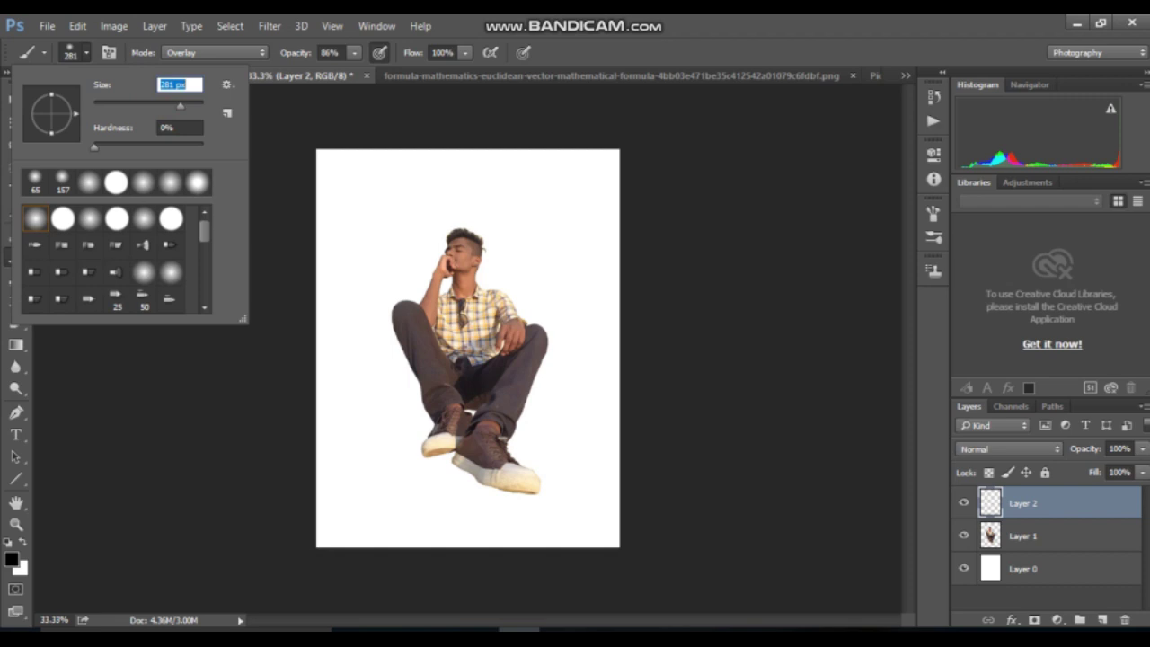
pyautogui.moveTo(1051, 503); pyautogui.dragTo(1051, 548)
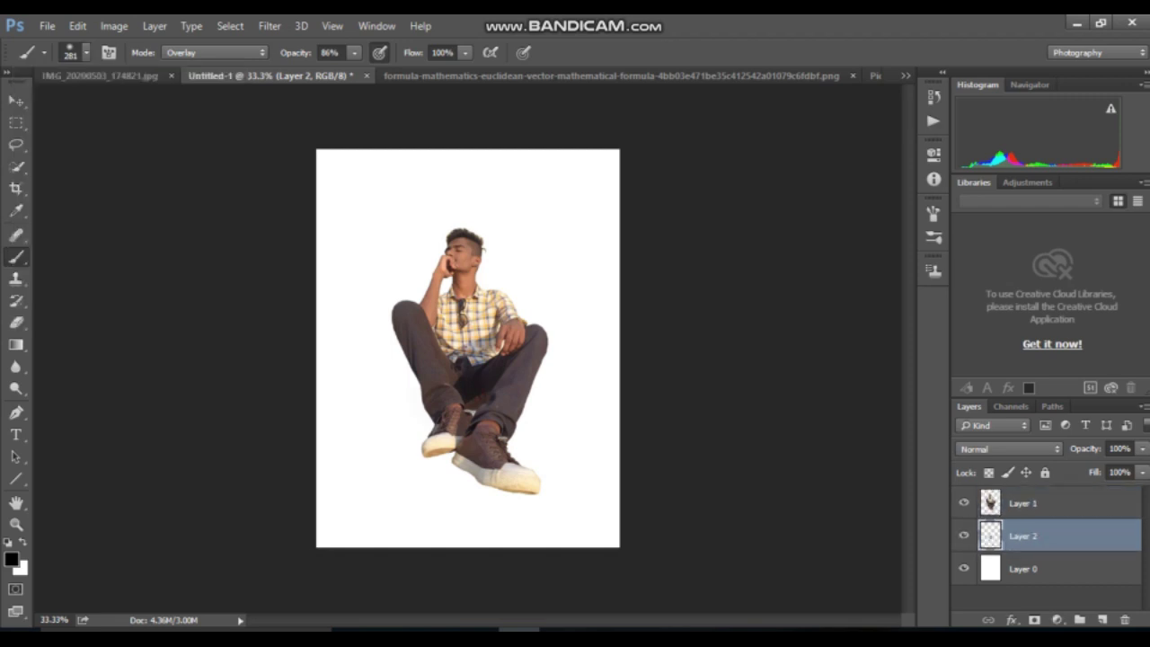
# Warp the shadow layer, stretching it wide and reshaping its lower edge under the legs
pyautogui.hotkey('ctrl', 't')
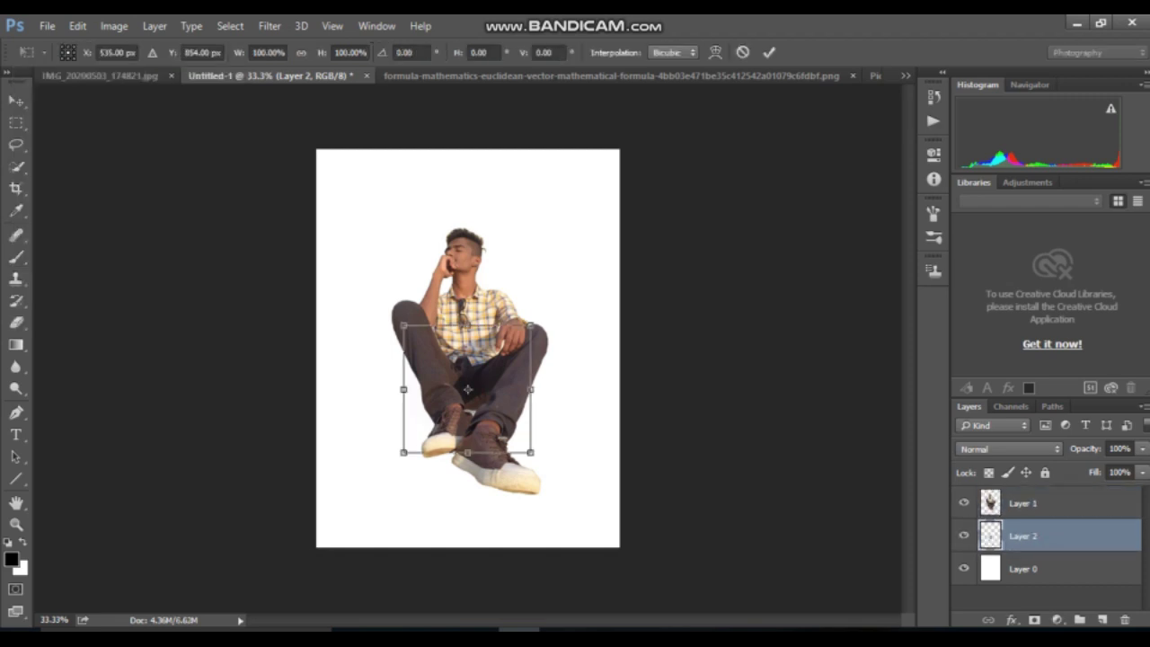
pyautogui.click(715, 52)
pyautogui.moveTo(535, 370); pyautogui.dragTo(665, 376)
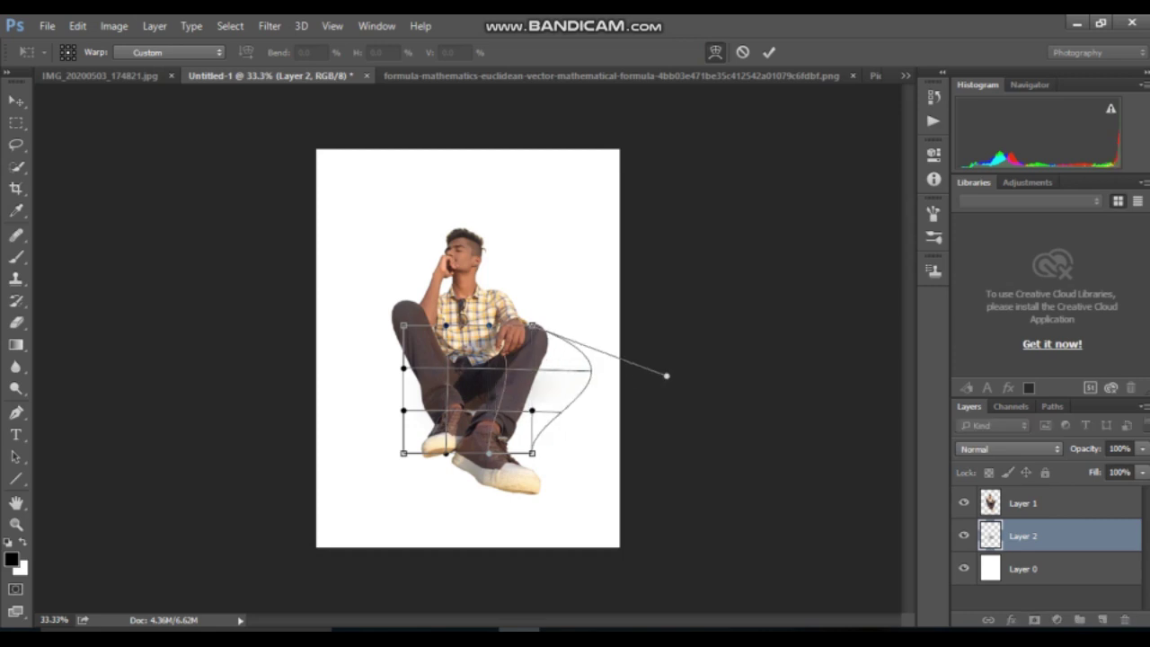
pyautogui.moveTo(404, 368); pyautogui.dragTo(153, 358)
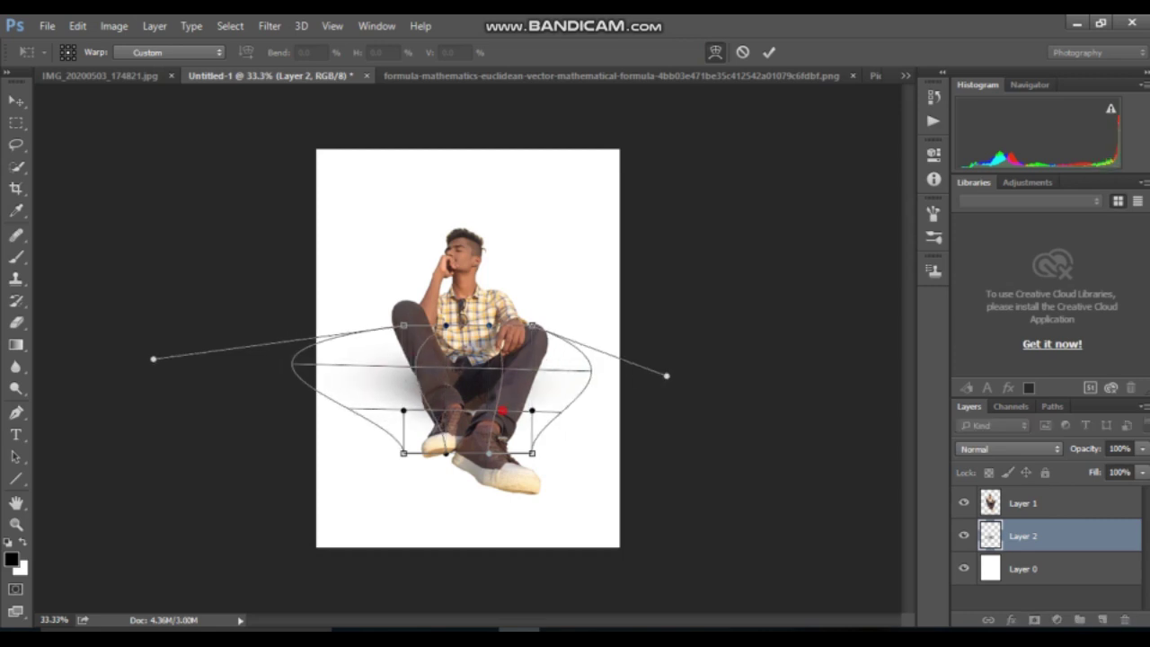
pyautogui.moveTo(502, 410); pyautogui.dragTo(496, 422)
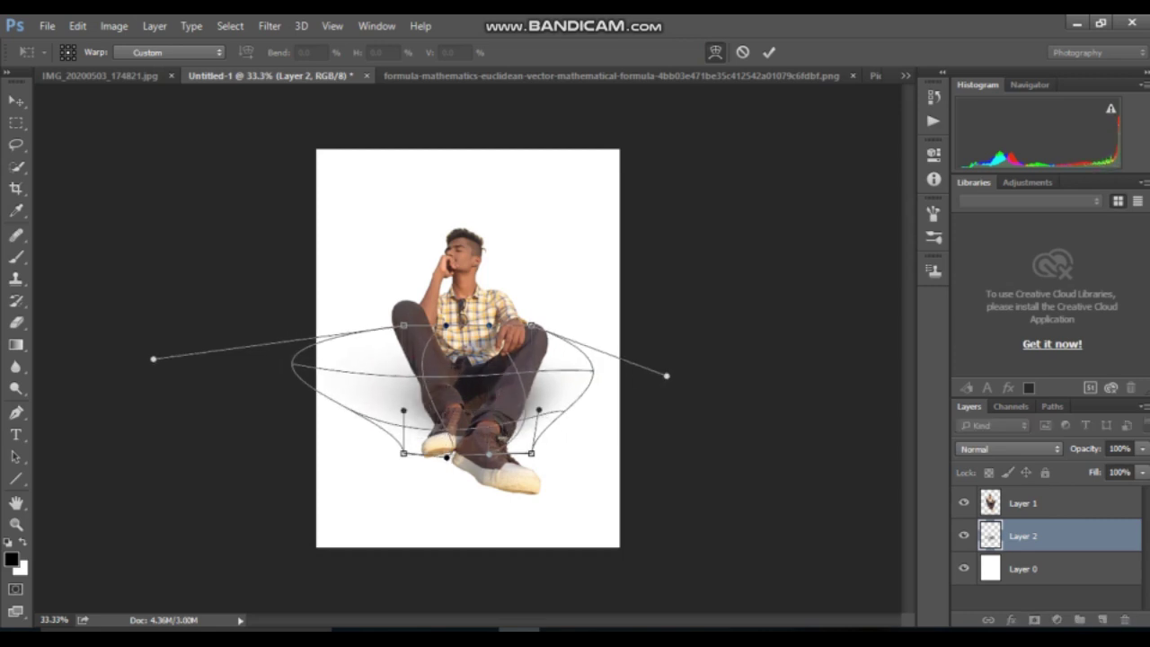
pyautogui.click(15, 257)
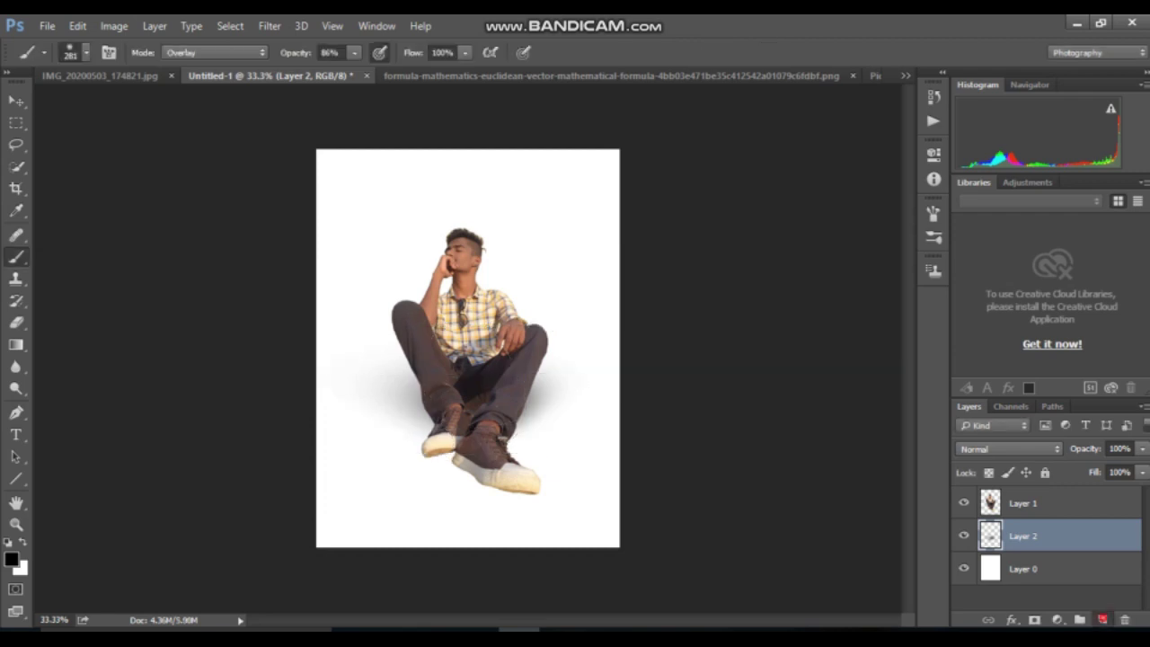
# On a new Layer 3, paint a dark contact shadow under the shoes
pyautogui.click(1102, 620)
pyautogui.click(77, 52)
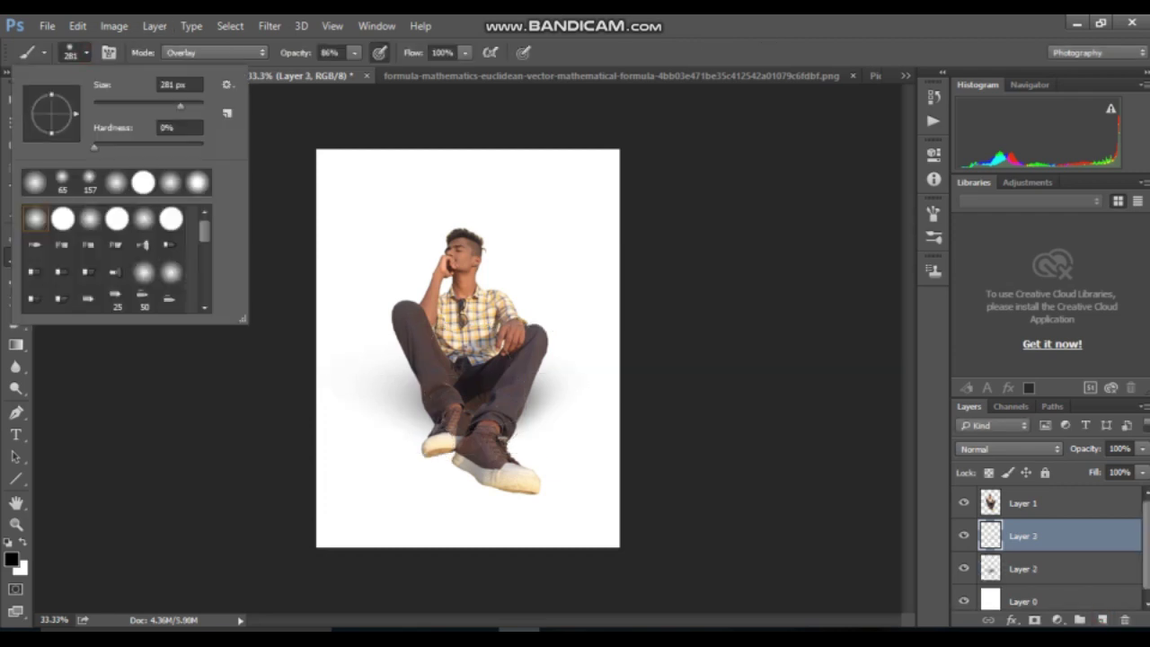
pyautogui.doubleClick(180, 83)
pyautogui.click(16, 524)
pyautogui.click(428, 467)
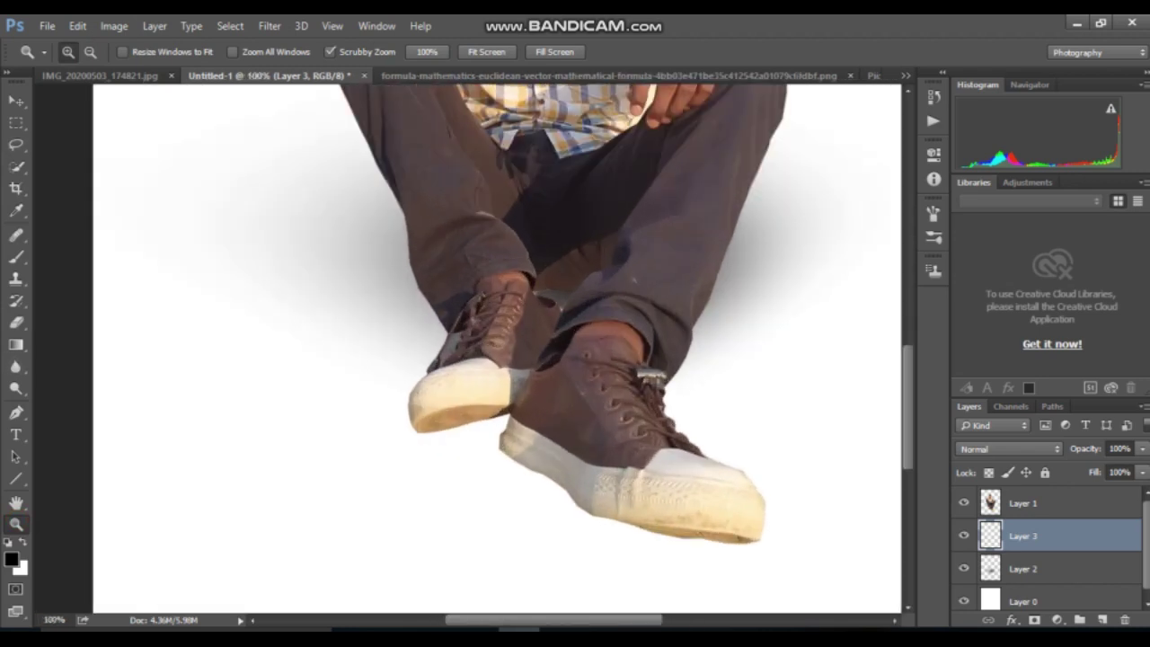
pyautogui.press('b')
pyautogui.moveTo(422, 404)
pyautogui.mouseDown()
pyautogui.moveTo(575, 521)
pyautogui.moveTo(719, 566)
pyautogui.moveTo(768, 544)
pyautogui.mouseUp()
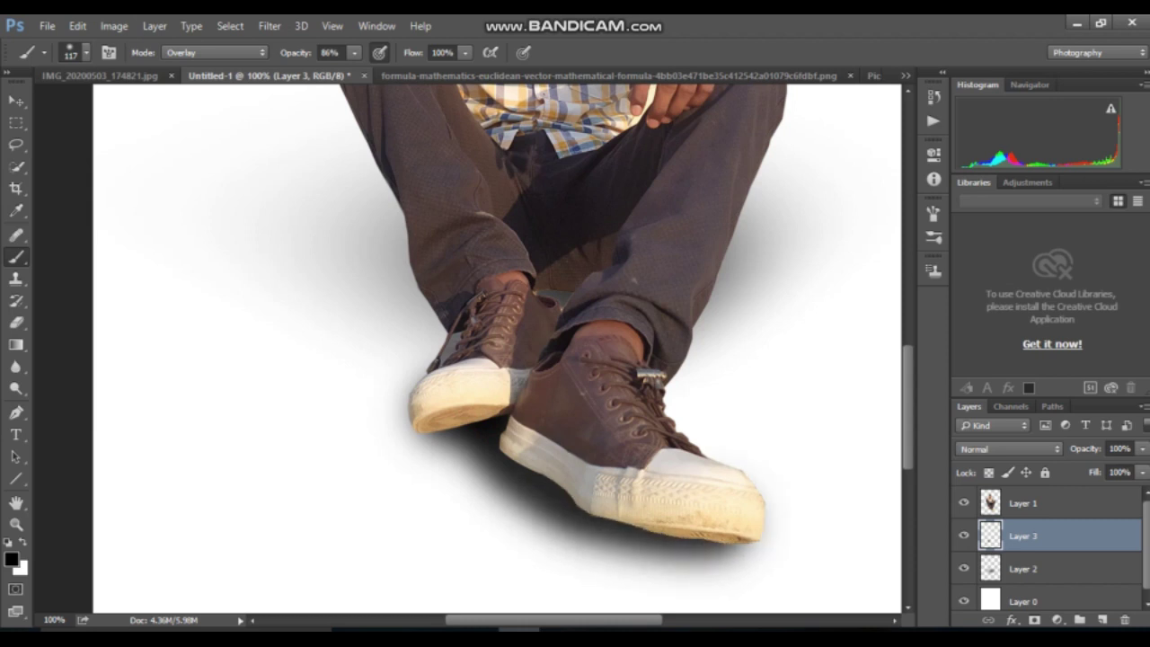
pyautogui.click(449, 412)
# Lighten the shoe shadow's fill and lower Layer 2's fill to 60%, then fit the image on screen
pyautogui.click(1143, 472)
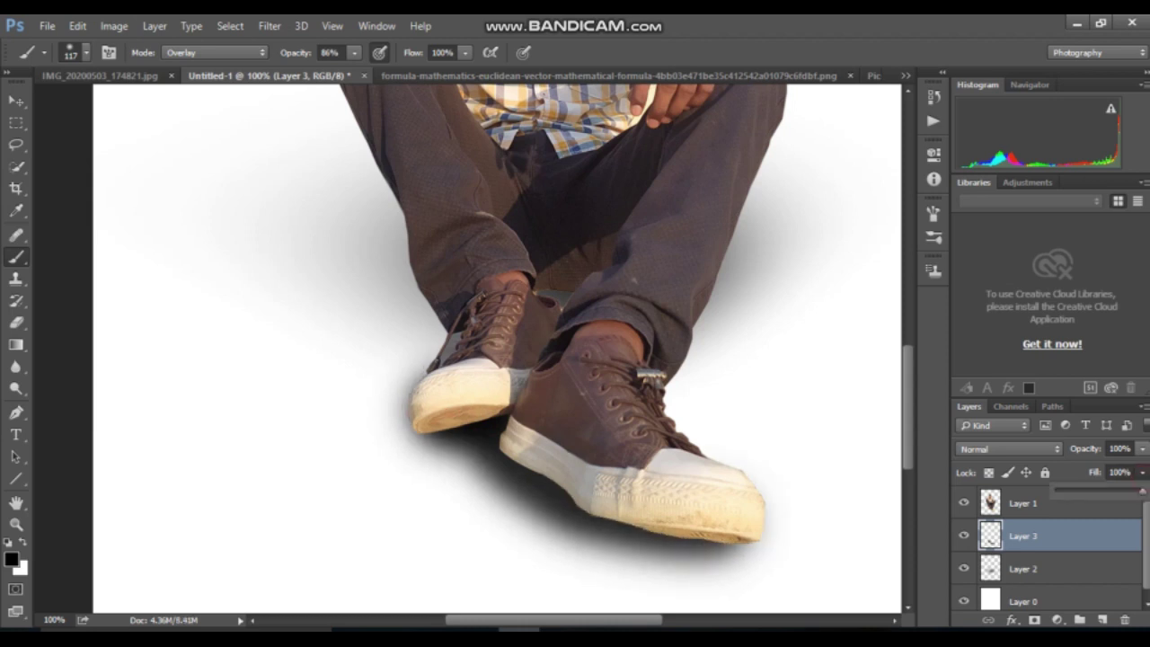
pyautogui.moveTo(1141, 490); pyautogui.dragTo(1080, 491)
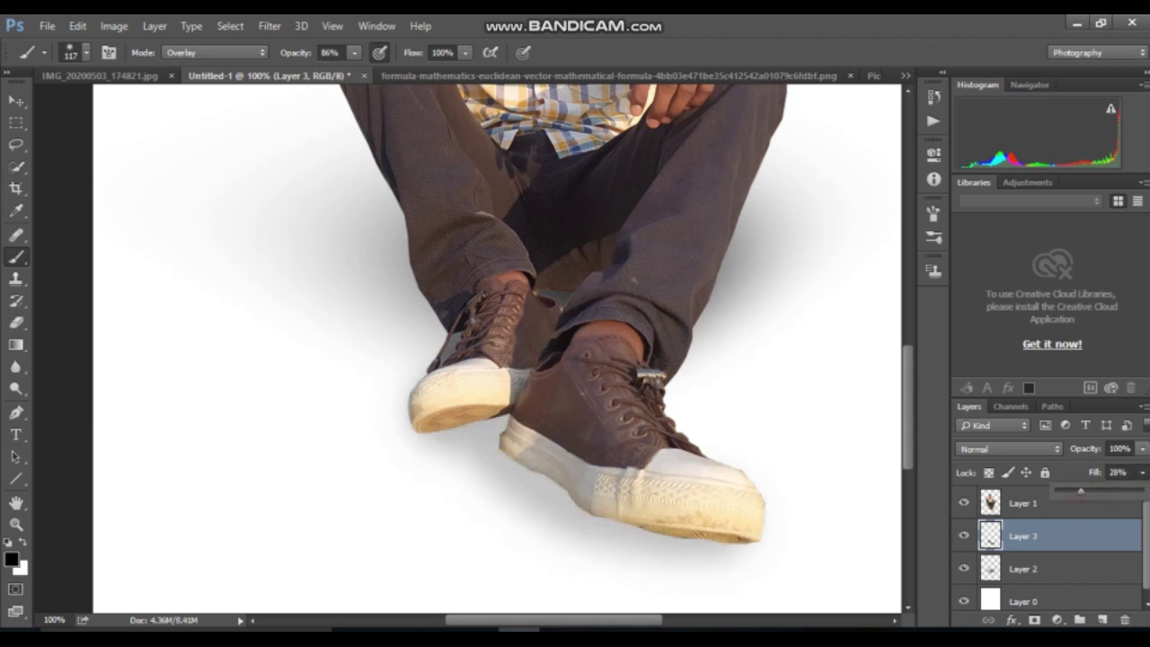
pyautogui.click(1051, 568)
pyautogui.click(1143, 472)
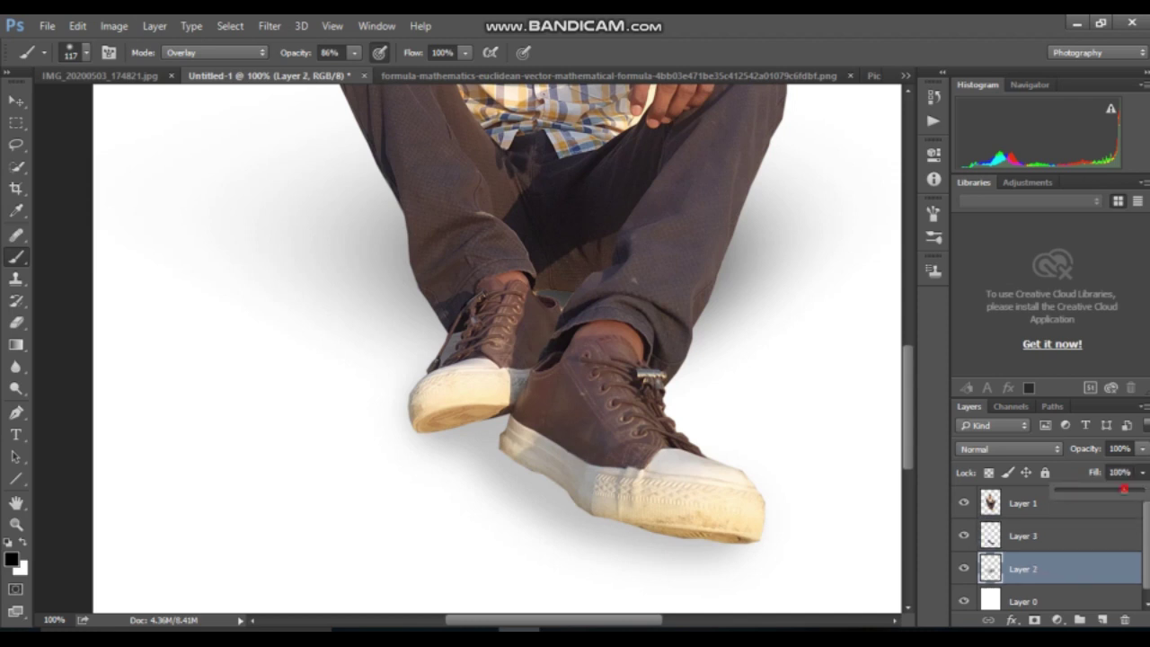
pyautogui.moveTo(1141, 491); pyautogui.dragTo(1107, 492)
pyautogui.click(16, 524)
pyautogui.rightClick(198, 495)
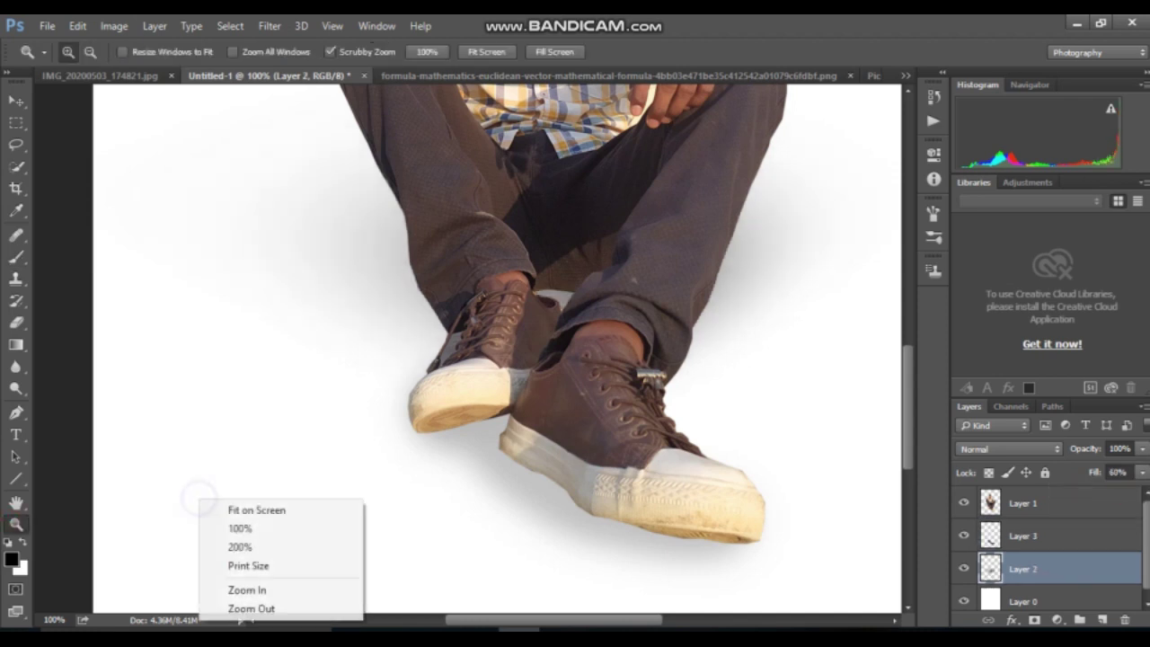
pyautogui.click(256, 511)
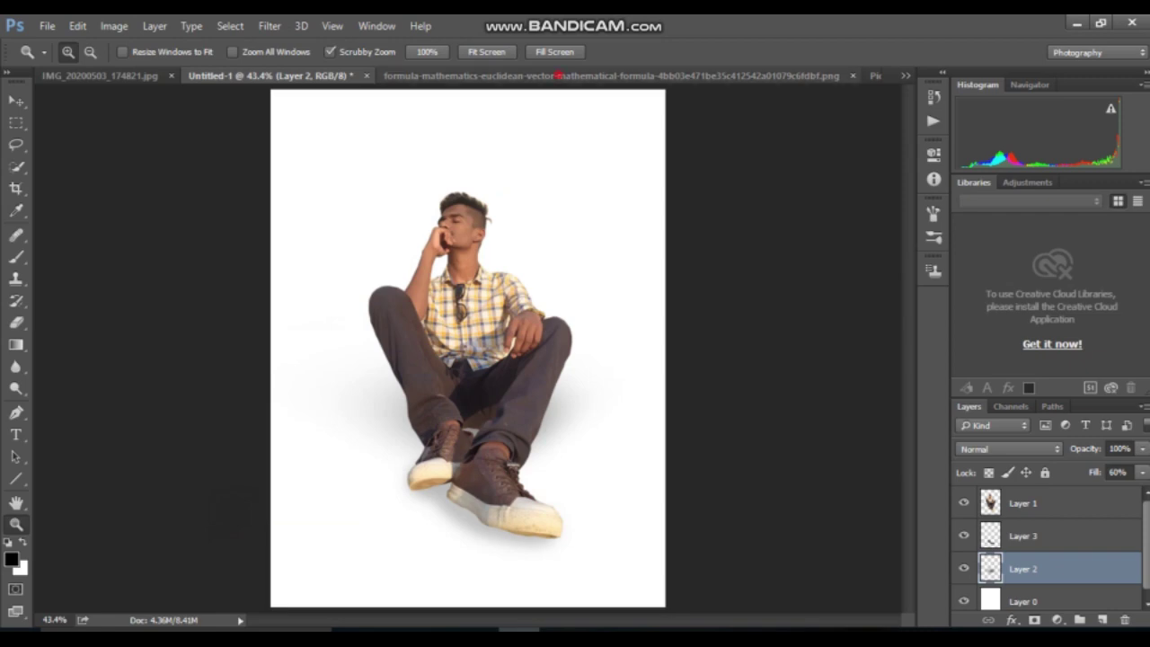
pyautogui.click(593, 75)
# Drag the math-formula image into Untitled-1 and set its width to 10%
pyautogui.press('v')
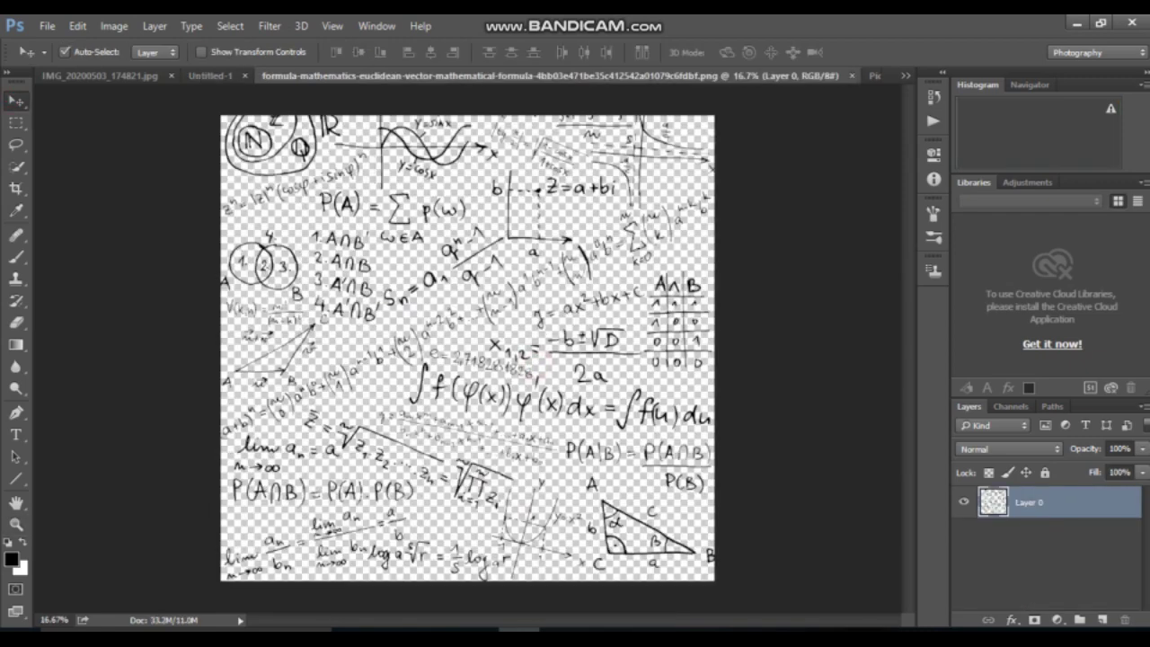
pyautogui.moveTo(1061, 496); pyautogui.dragTo(1102, 620)
pyautogui.moveTo(422, 458); pyautogui.dragTo(808, 75)
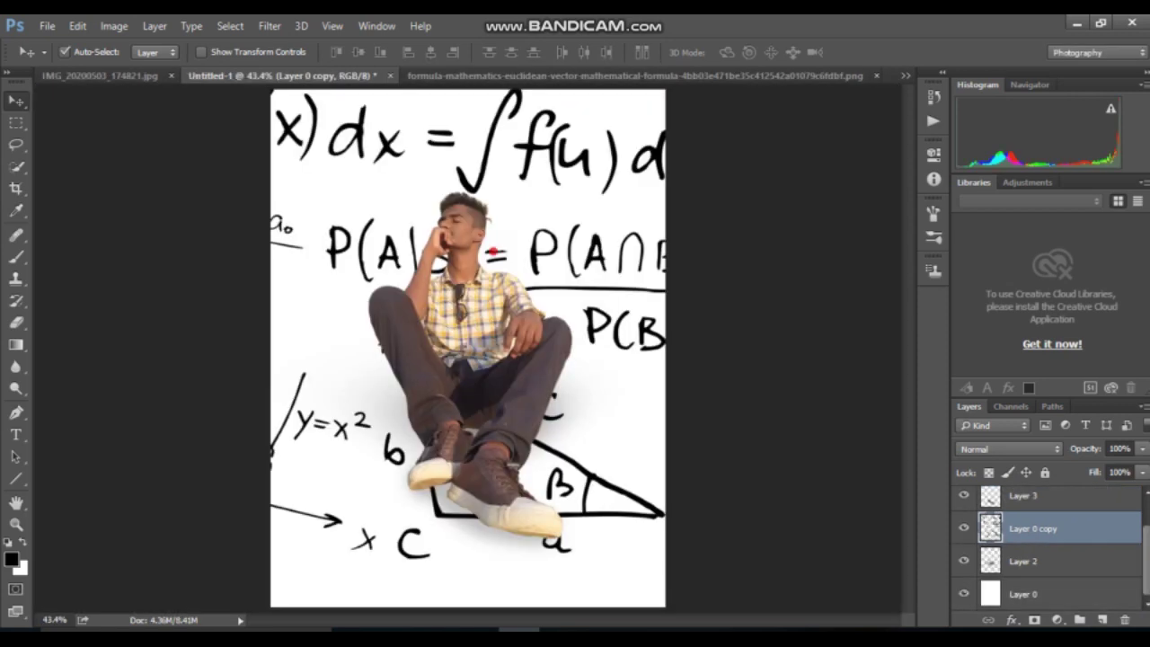
pyautogui.click(341, 52)
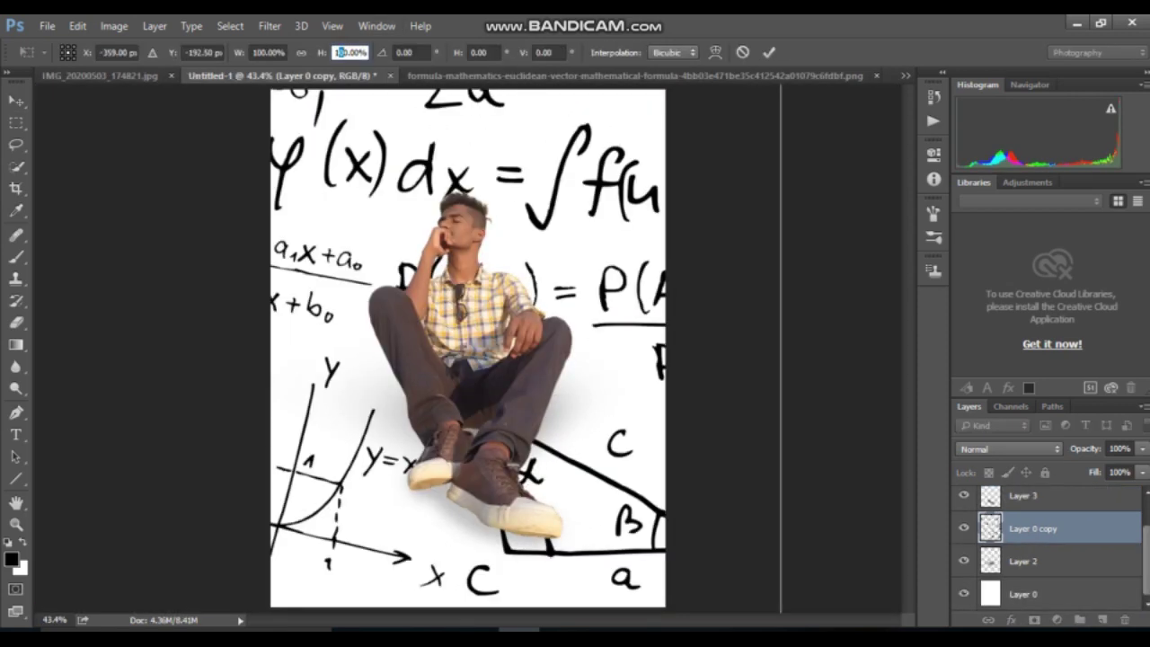
pyautogui.hotkey('shift', 'Tab')
pyautogui.write('10')
pyautogui.press('Return')
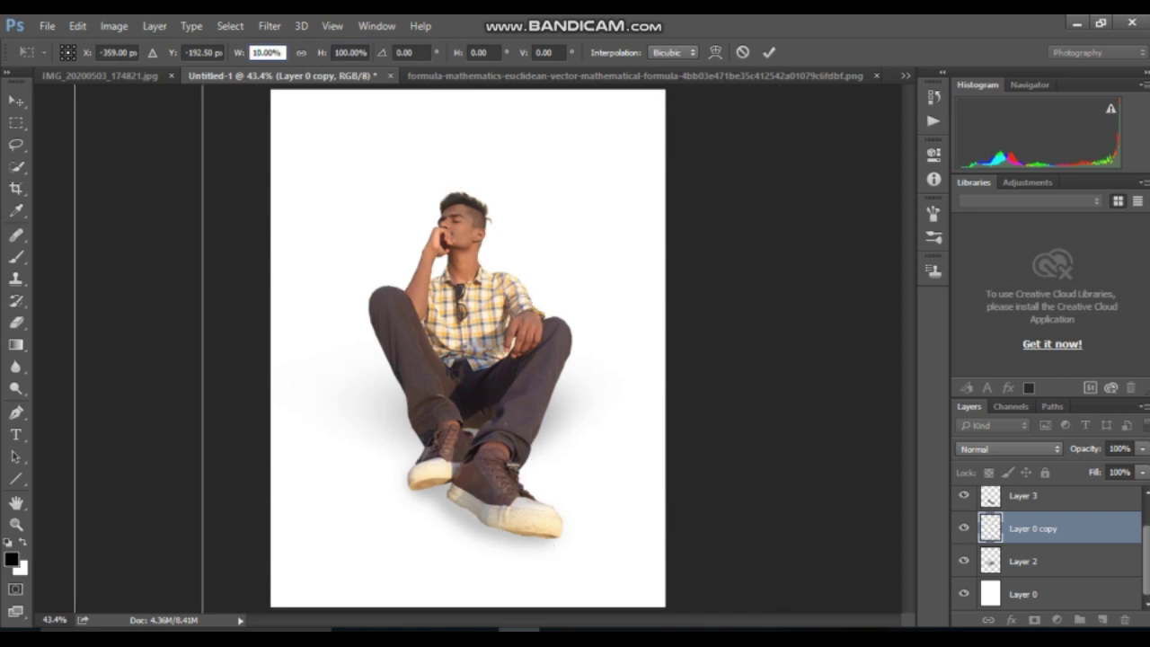
# Resize the formula backdrop to about a third scale, position it on the page, and commit
pyautogui.moveTo(179, 223)
pyautogui.mouseDown()
pyautogui.moveTo(476, 205)
pyautogui.moveTo(468, 179)
pyautogui.mouseUp()
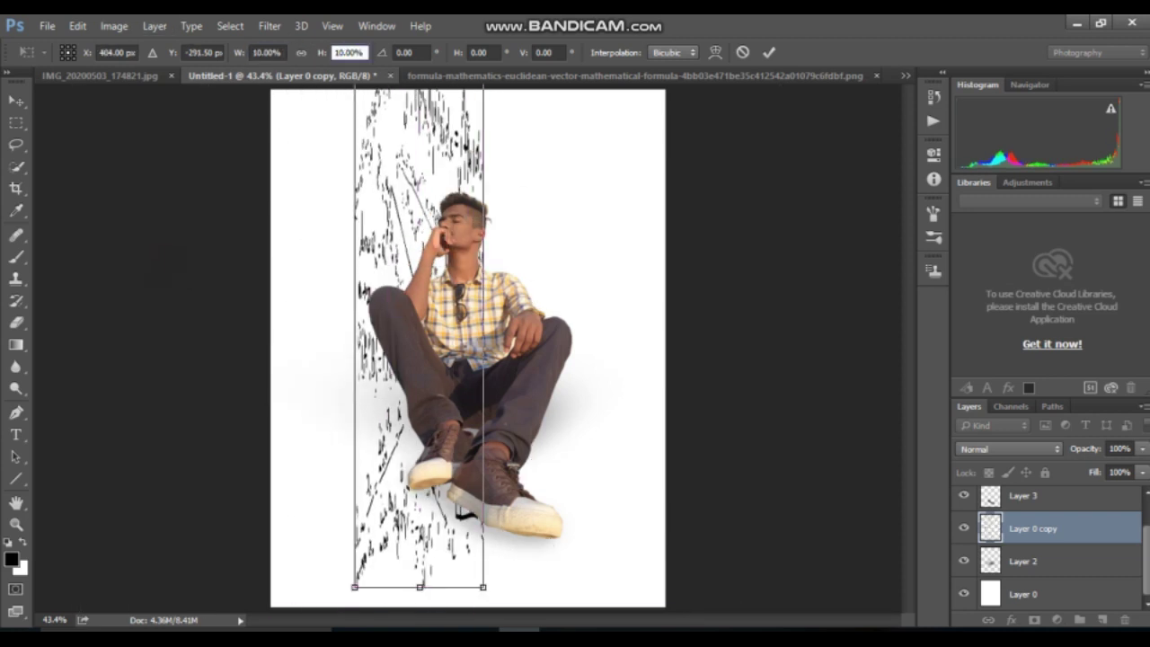
pyautogui.write('100')
pyautogui.press('Return')
pyautogui.moveTo(467, 314); pyautogui.dragTo(451, 315)
pyautogui.doubleClick(345, 52)
pyautogui.write('10')
pyautogui.press('Return')
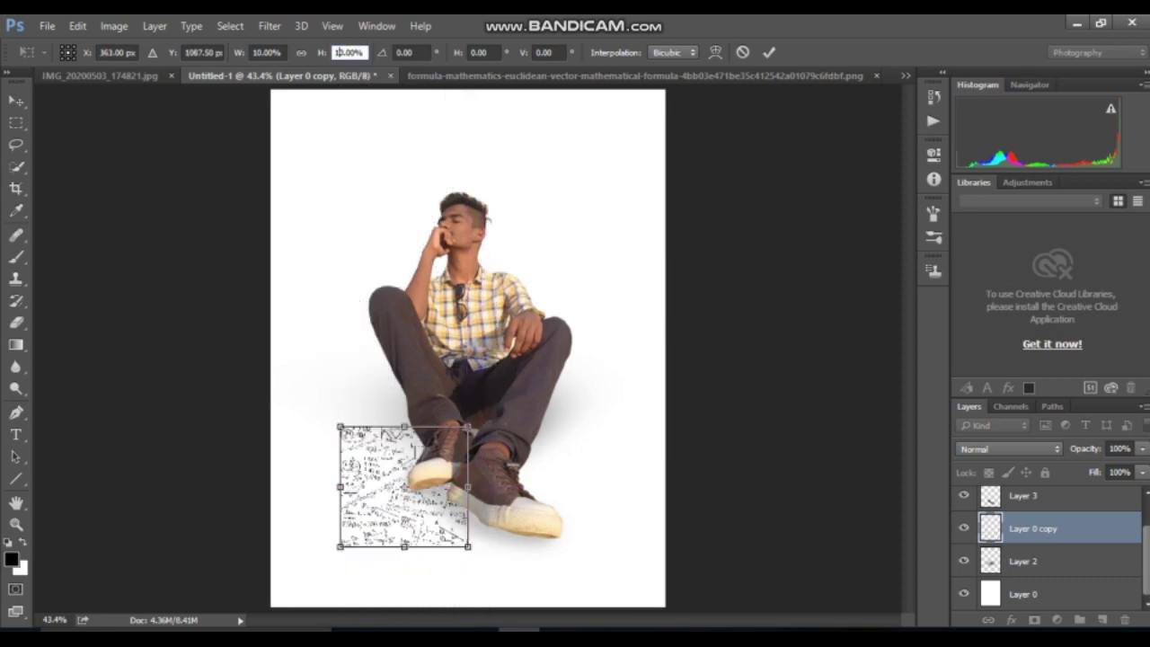
pyautogui.moveTo(413, 449); pyautogui.dragTo(382, 128)
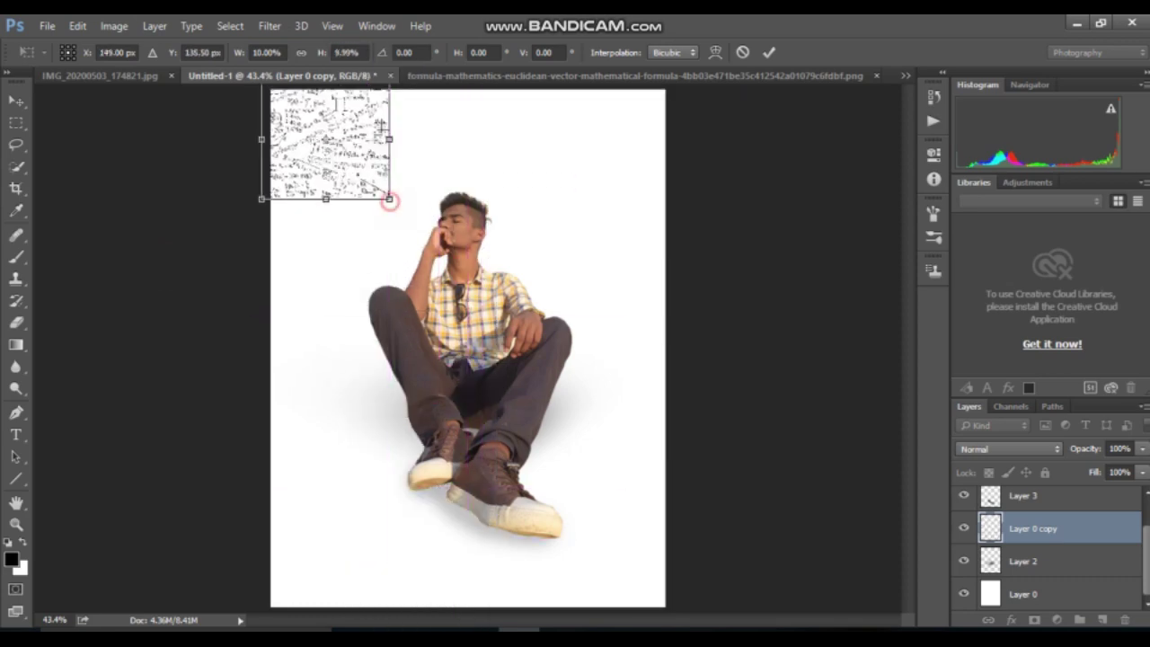
pyautogui.moveTo(389, 199); pyautogui.dragTo(693, 485)
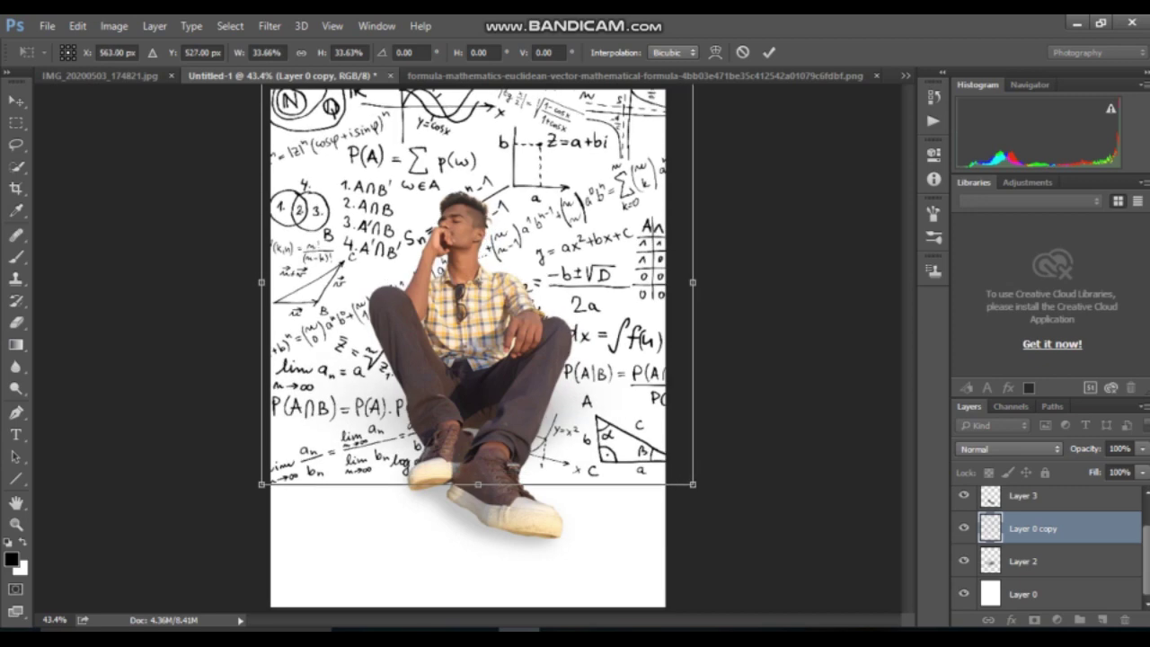
pyautogui.moveTo(593, 422); pyautogui.dragTo(584, 406)
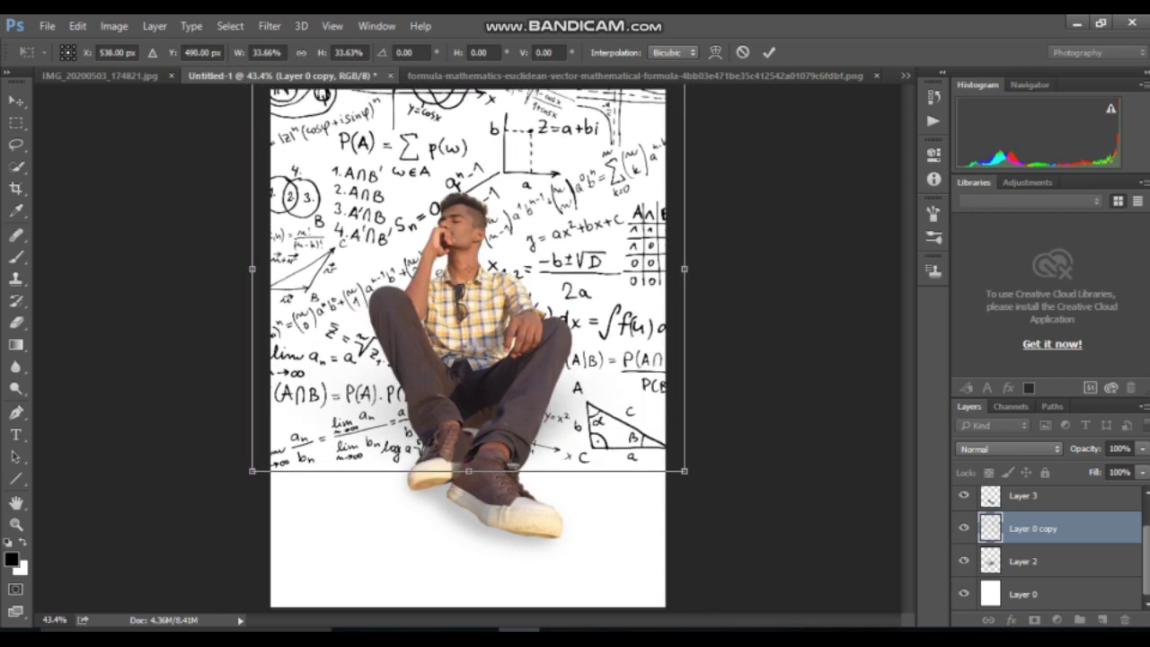
pyautogui.press('Return')
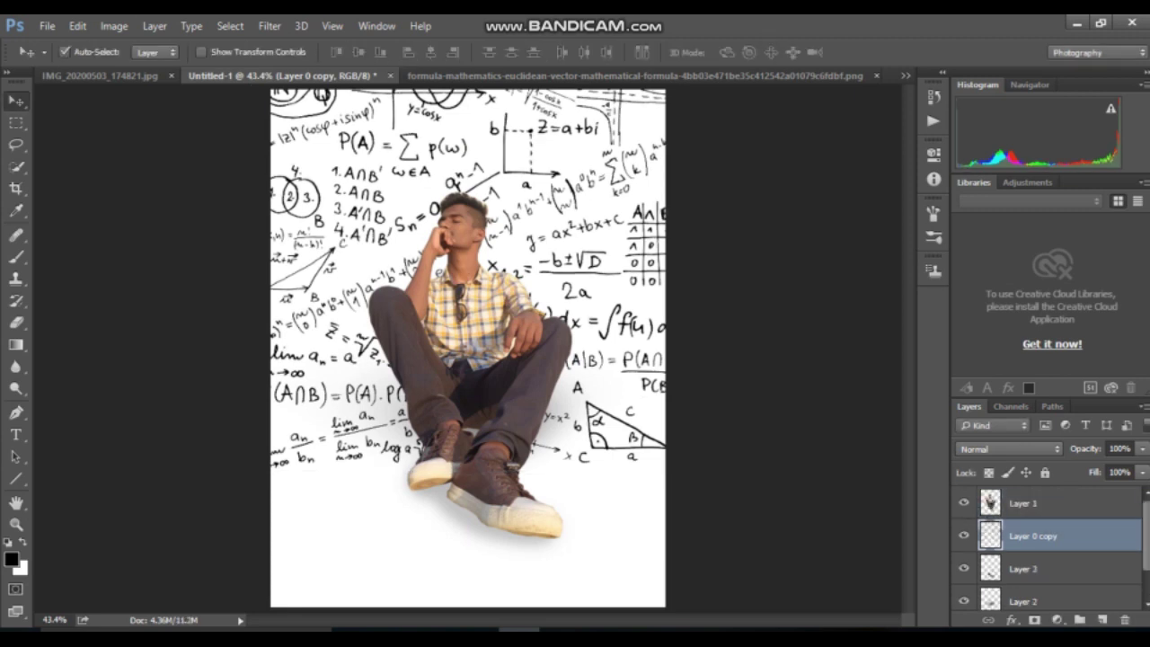
# Move Layer 0 copy below Layer 2 and select Layer 1, the seated man
pyautogui.moveTo(1033, 535); pyautogui.dragTo(1024, 595)
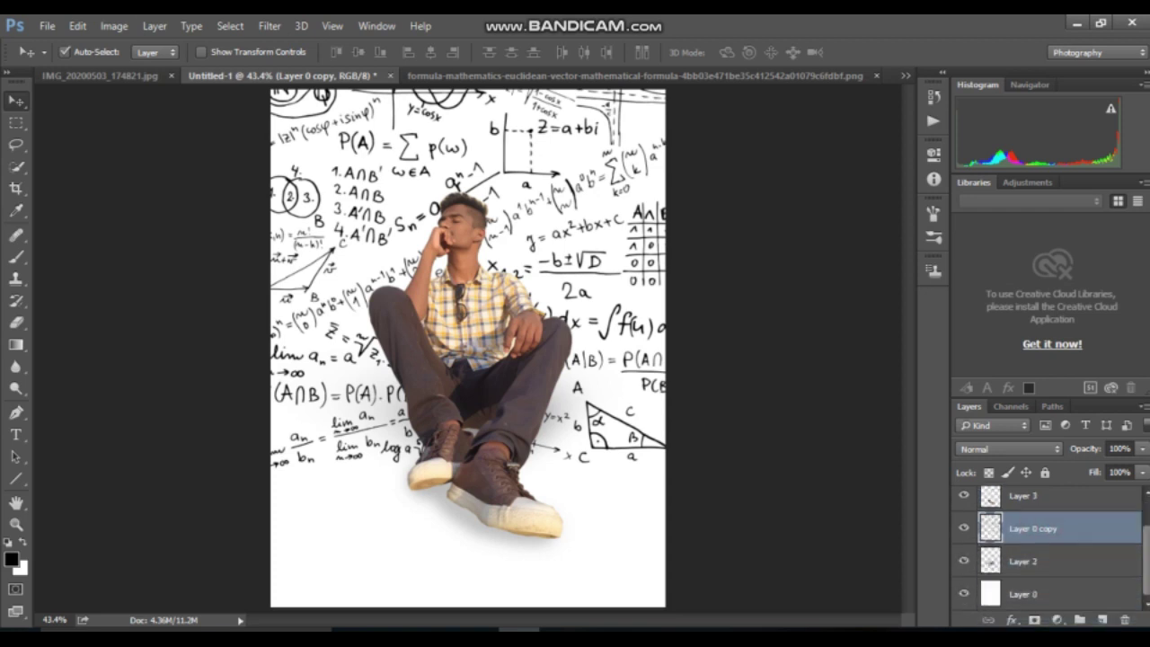
pyautogui.moveTo(1024, 594)
pyautogui.mouseDown()
pyautogui.moveTo(1033, 528)
pyautogui.moveTo(1051, 517)
pyautogui.mouseUp()
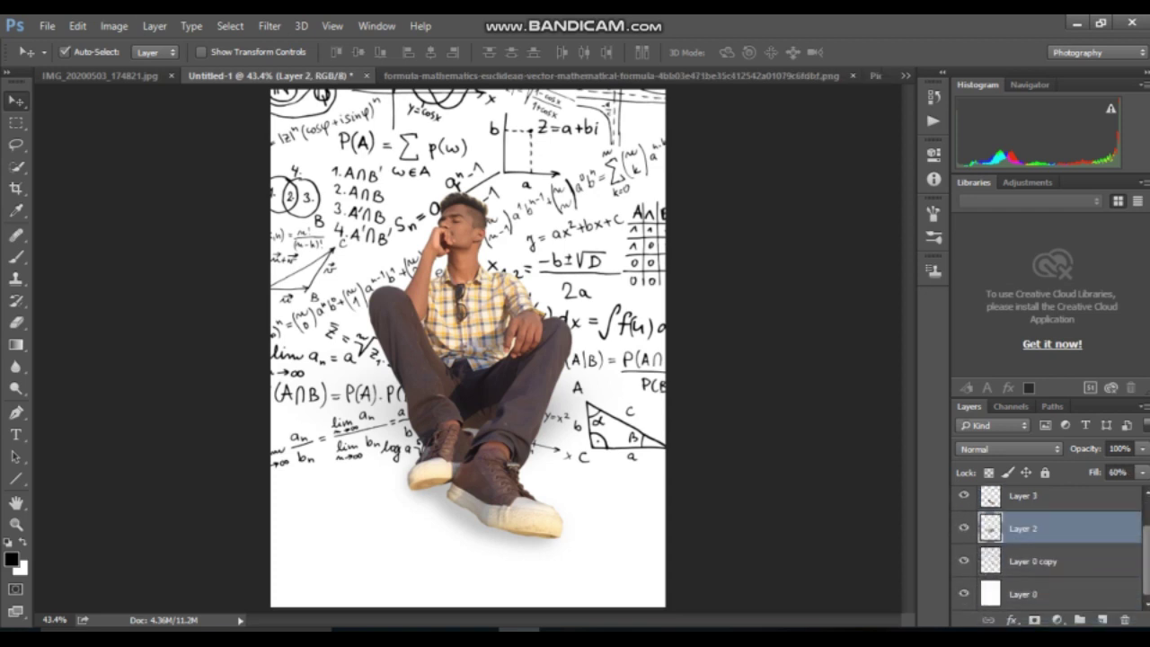
pyautogui.scroll(1, 1047, 548)
pyautogui.click(1022, 504)
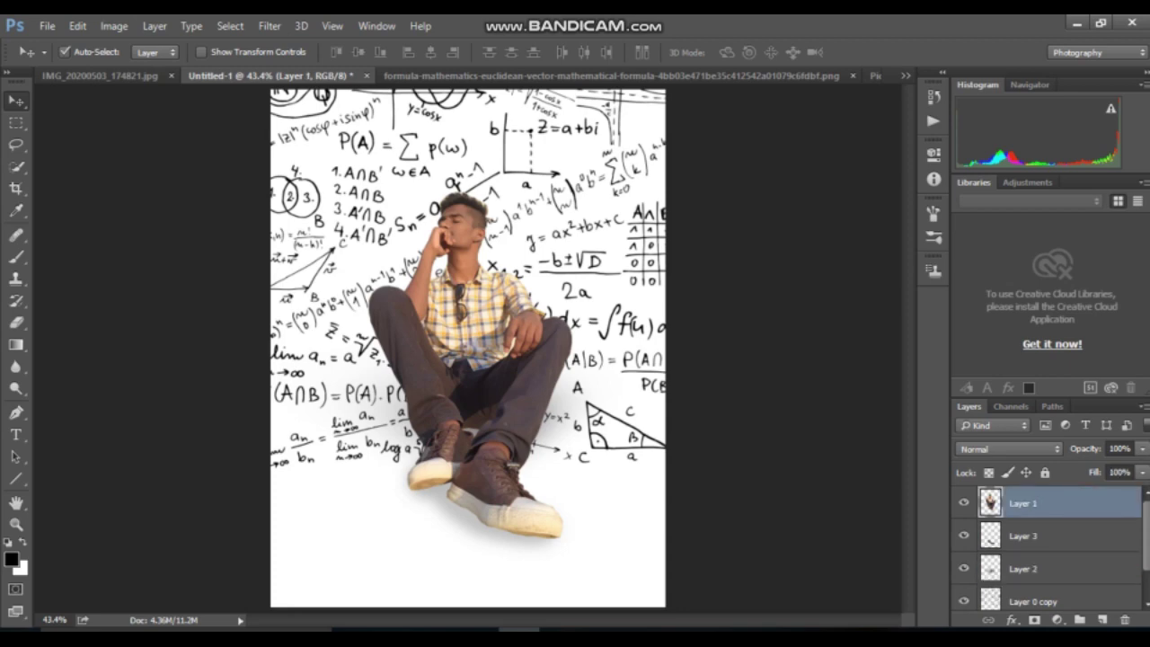
# Bring the books image into Untitled-1, shrinking it and placing it at the lower left
pyautogui.click(905, 75)
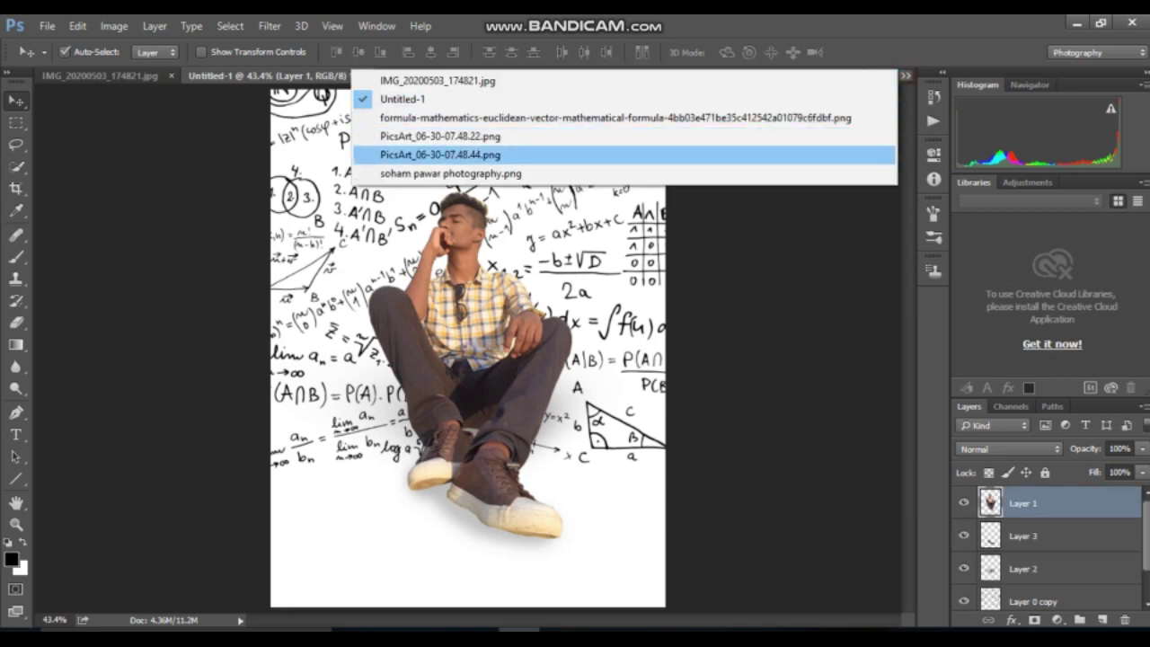
pyautogui.click(440, 136)
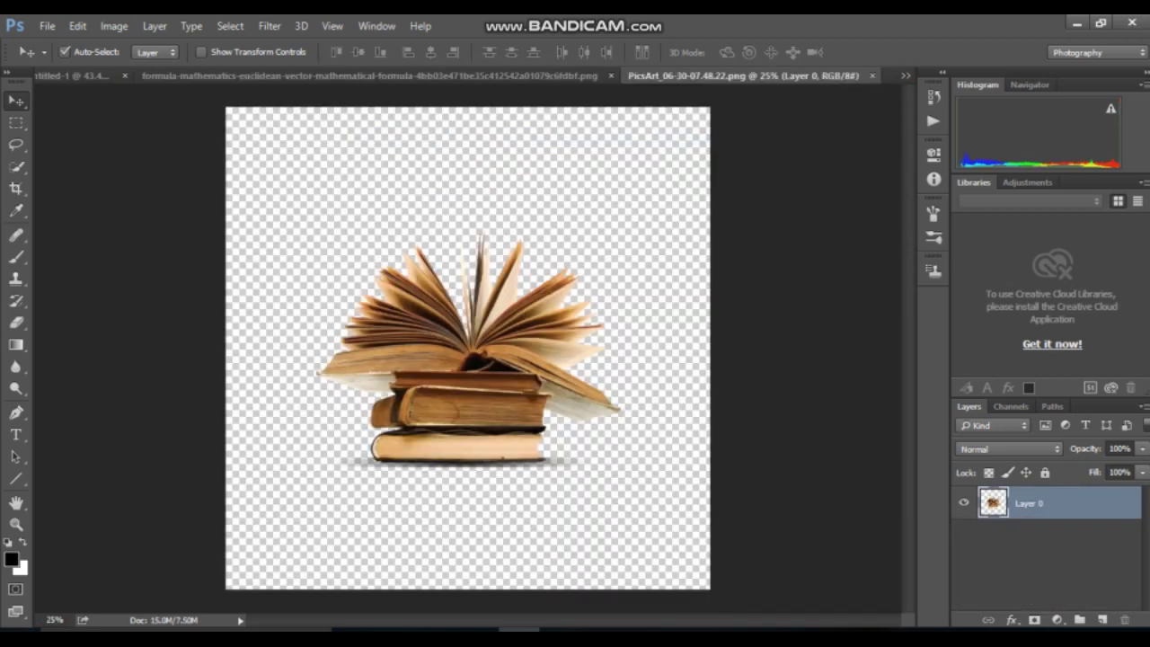
pyautogui.moveTo(482, 411)
pyautogui.mouseDown()
pyautogui.moveTo(81, 75)
pyautogui.moveTo(467, 377)
pyautogui.mouseUp()
pyautogui.hotkey('ctrl', 't')
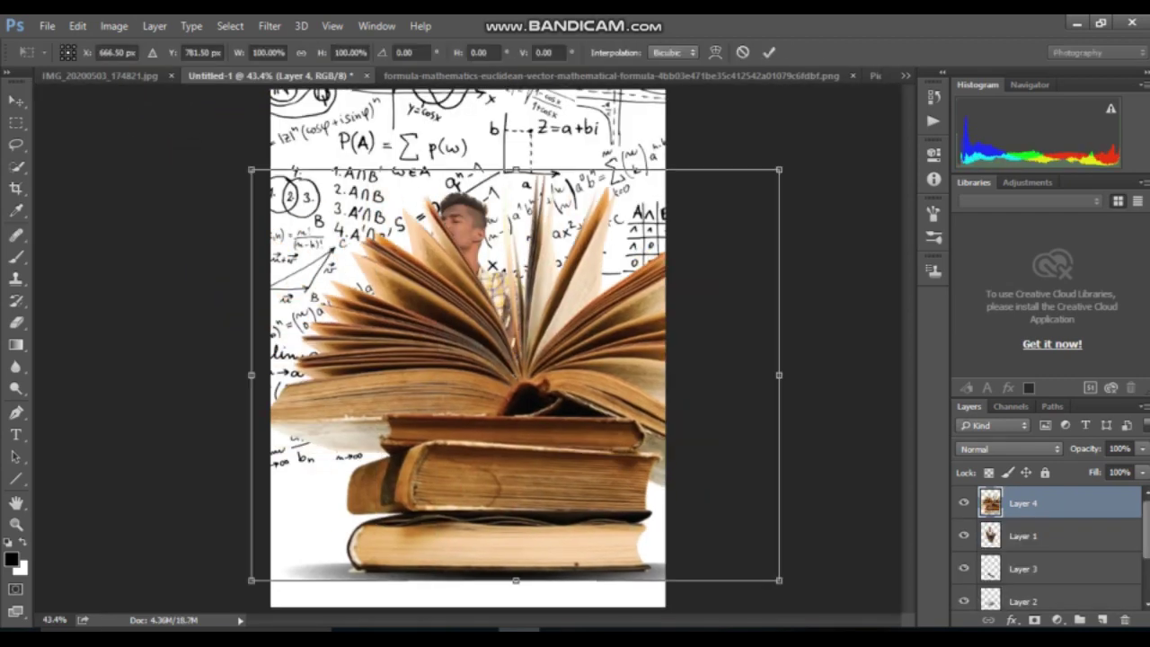
pyautogui.moveTo(779, 580)
pyautogui.mouseDown()
pyautogui.moveTo(642, 462)
pyautogui.moveTo(339, 256)
pyautogui.mouseUp()
pyautogui.moveTo(315, 199)
pyautogui.mouseDown()
pyautogui.moveTo(360, 481)
pyautogui.moveTo(368, 456)
pyautogui.mouseUp()
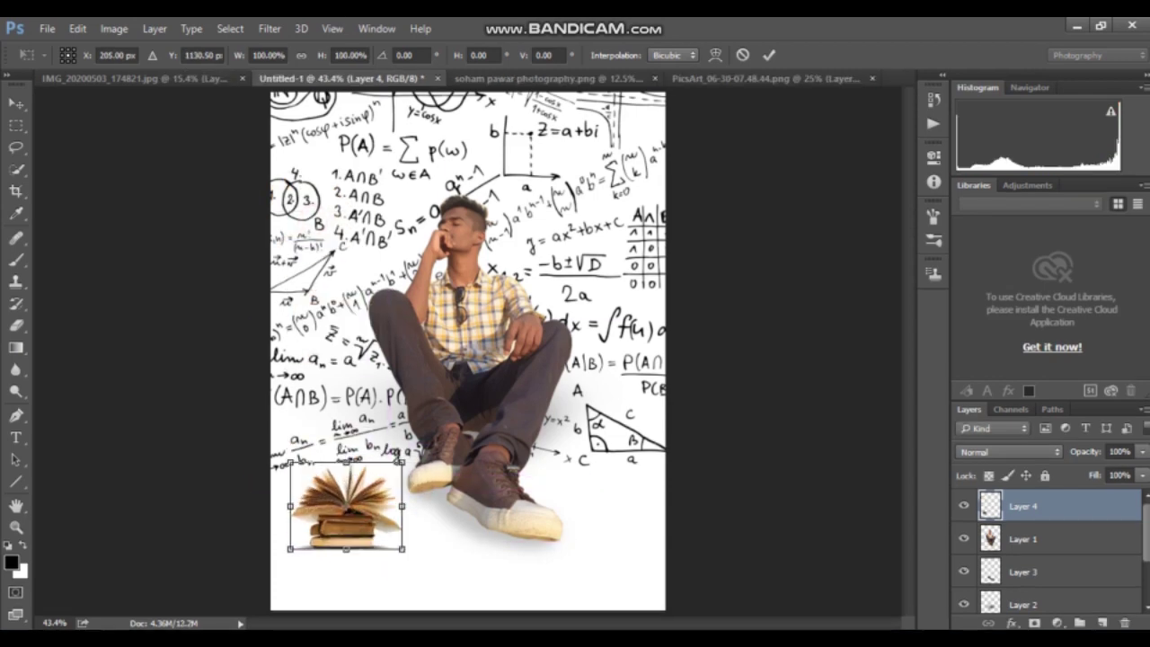
pyautogui.press('Return')
# Duplicate Layer 0 in the falling-papers image
pyautogui.press('z')
pyautogui.hotkey('ctrl', 'Tab')
pyautogui.hotkey('ctrl', 'Tab')
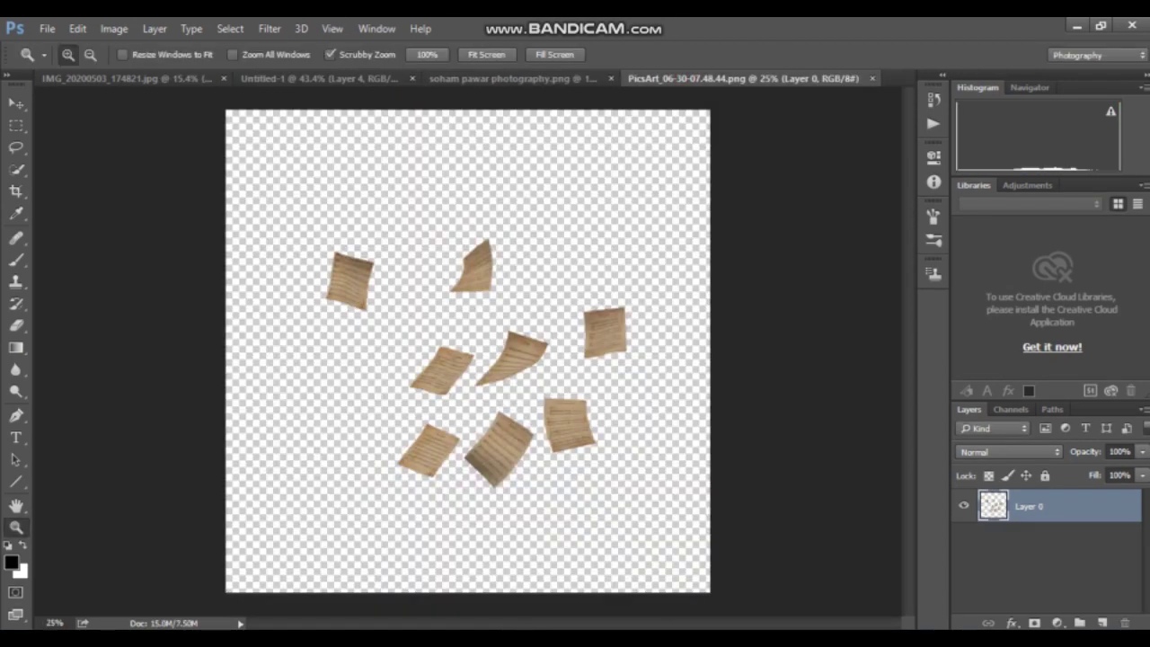
pyautogui.moveTo(1060, 506); pyautogui.dragTo(1101, 623)
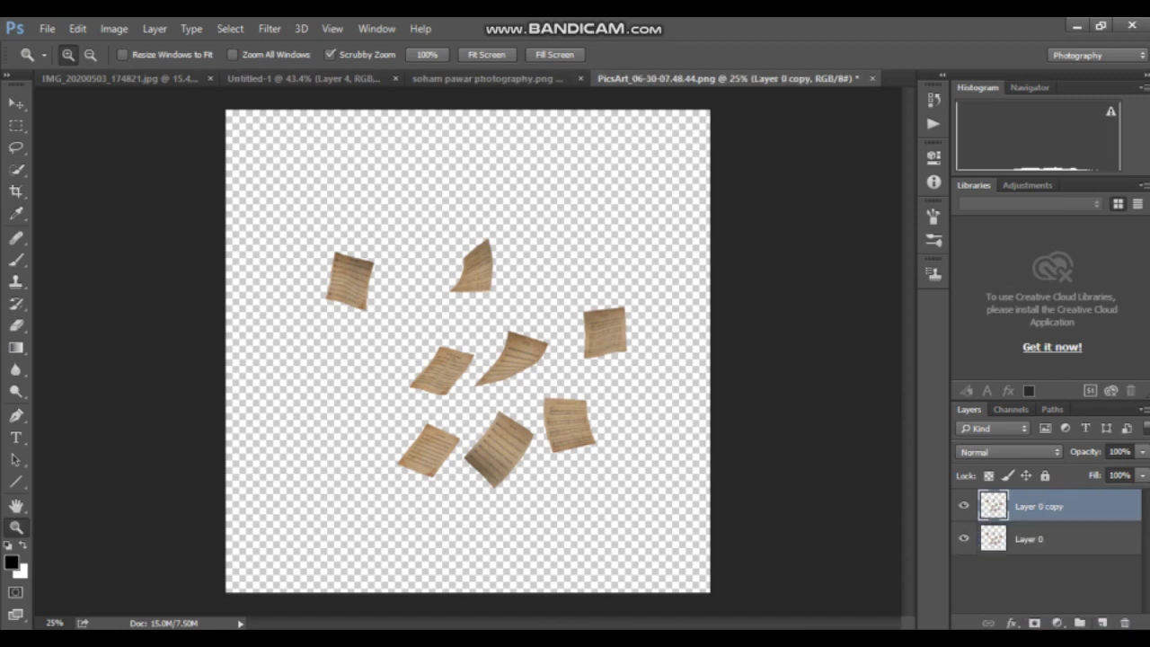
# Merge and duplicate the papers layer, then drag both paper layers into Untitled-1
pyautogui.press('v')
pyautogui.moveTo(457, 390); pyautogui.dragTo(243, 180)
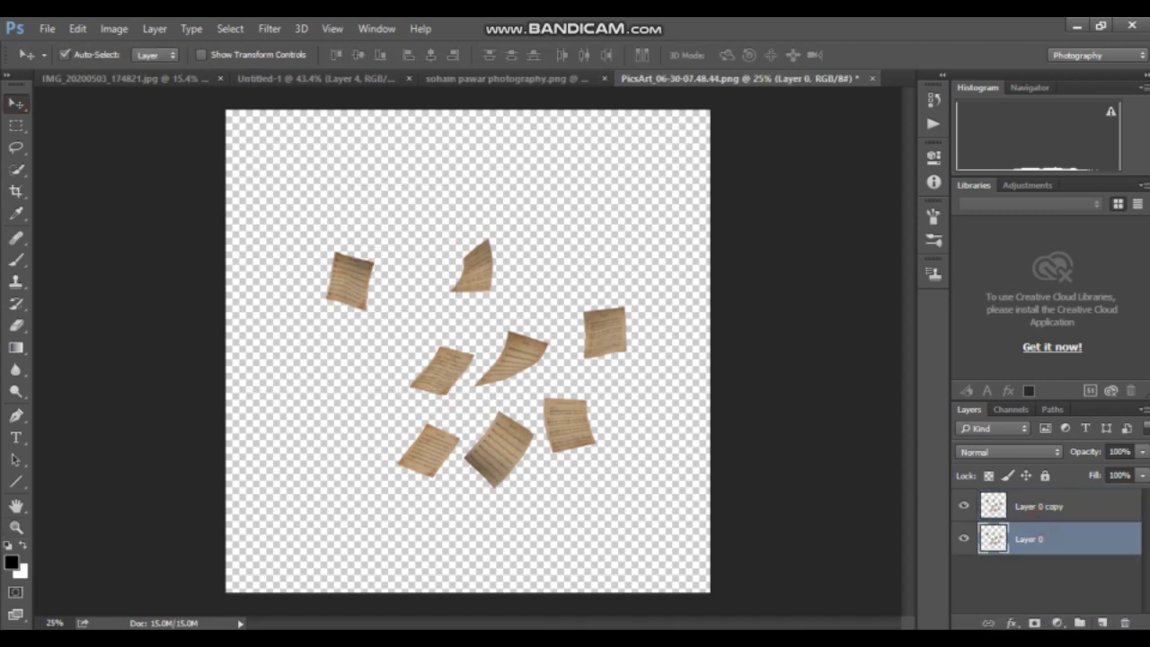
pyautogui.hotkey('ctrl', 'e')
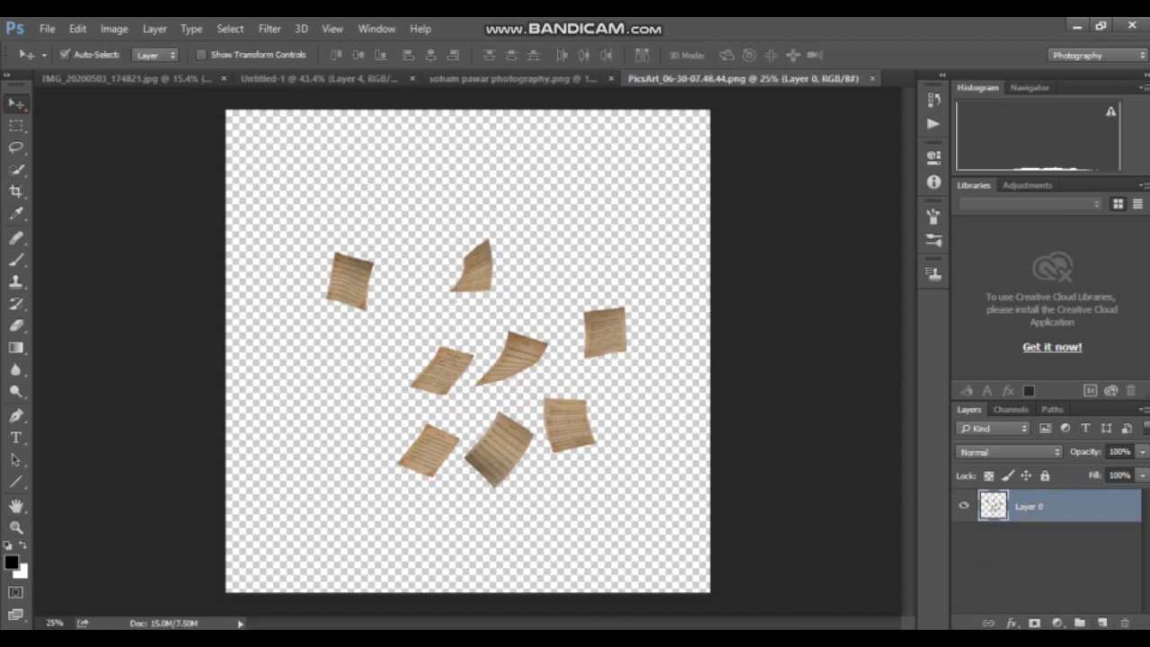
pyautogui.moveTo(1068, 512); pyautogui.dragTo(1102, 623)
pyautogui.moveTo(448, 325); pyautogui.dragTo(278, 297)
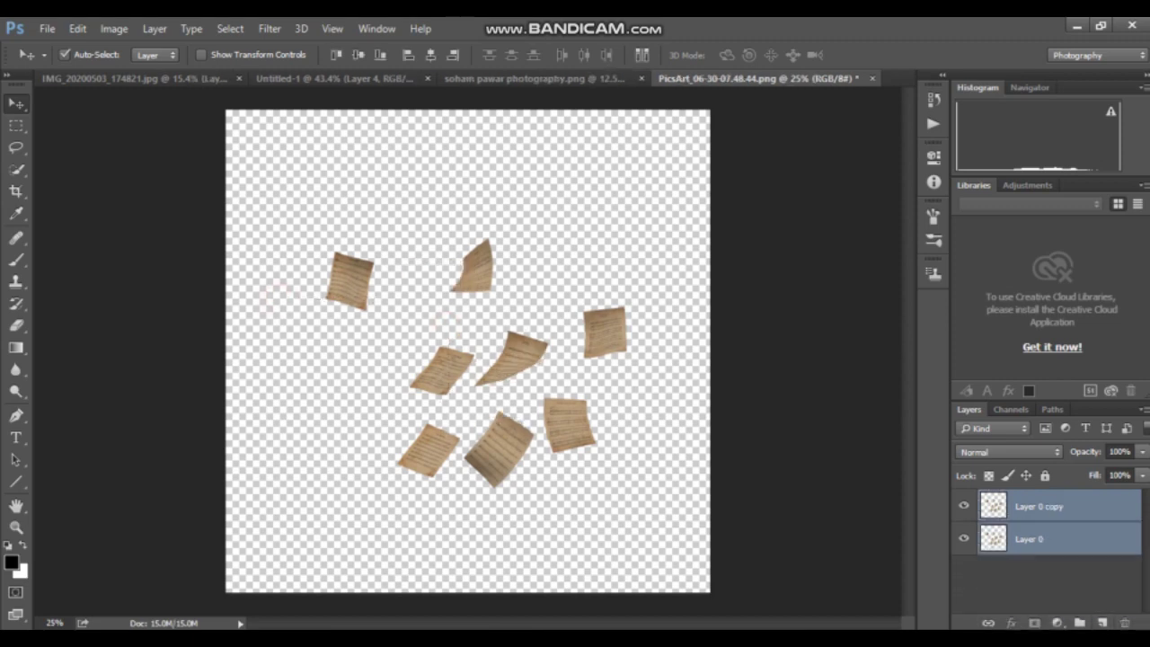
pyautogui.moveTo(539, 360); pyautogui.dragTo(337, 78)
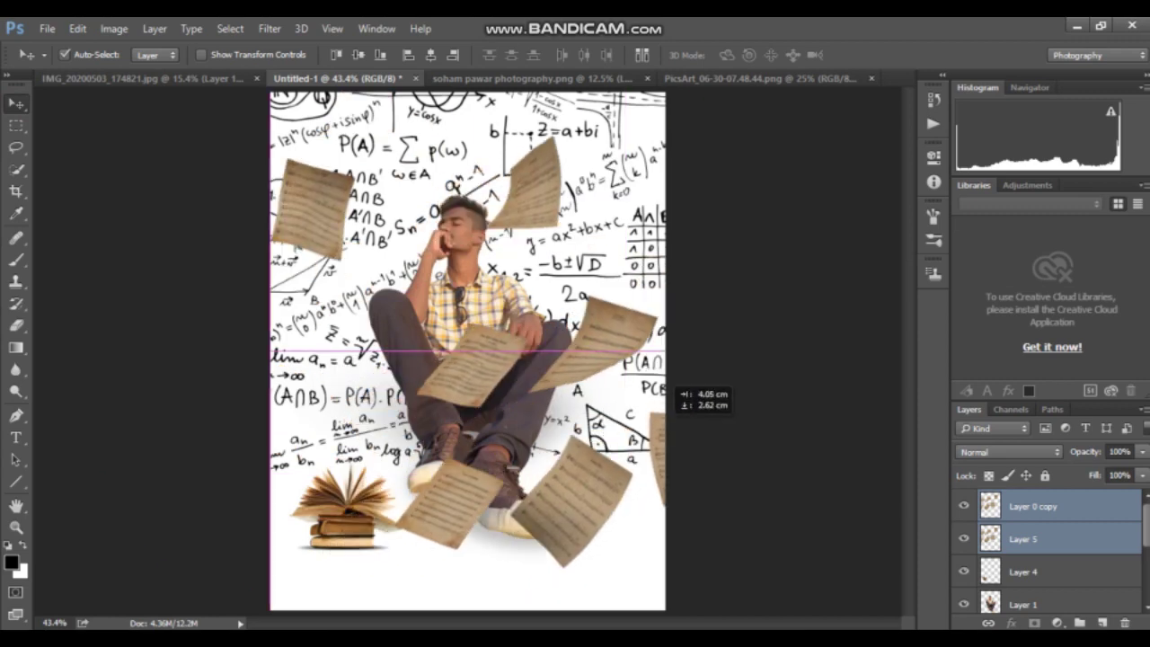
pyautogui.moveTo(336, 78); pyautogui.dragTo(683, 391)
# Shrink the added papers, rotate them about 29°, and scale to roughly 88%
pyautogui.hotkey('ctrl', 't')
pyautogui.moveTo(793, 567); pyautogui.dragTo(728, 507)
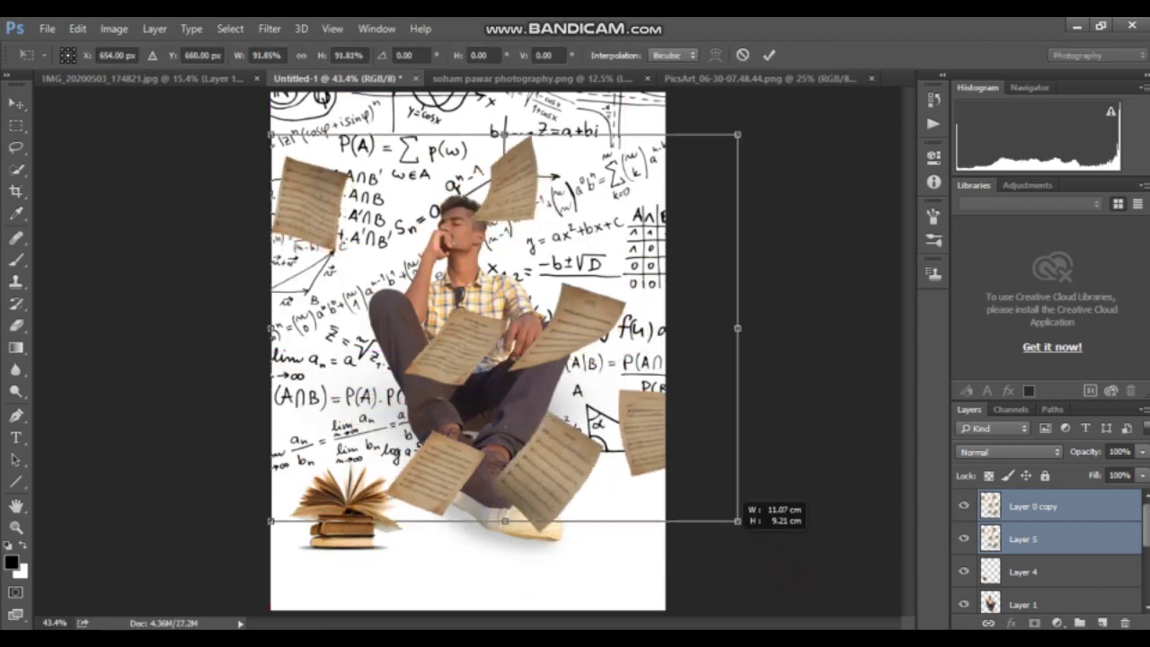
pyautogui.hotkey('ctrl', 'z')
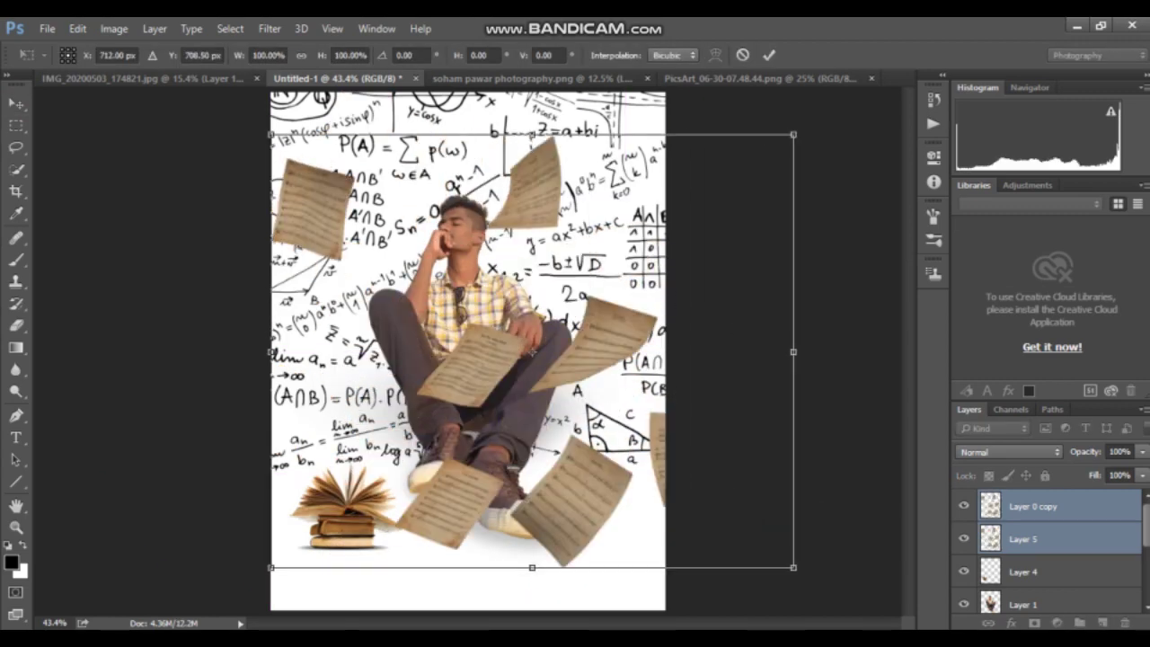
pyautogui.moveTo(793, 567); pyautogui.dragTo(655, 411)
pyautogui.moveTo(701, 180); pyautogui.dragTo(724, 230)
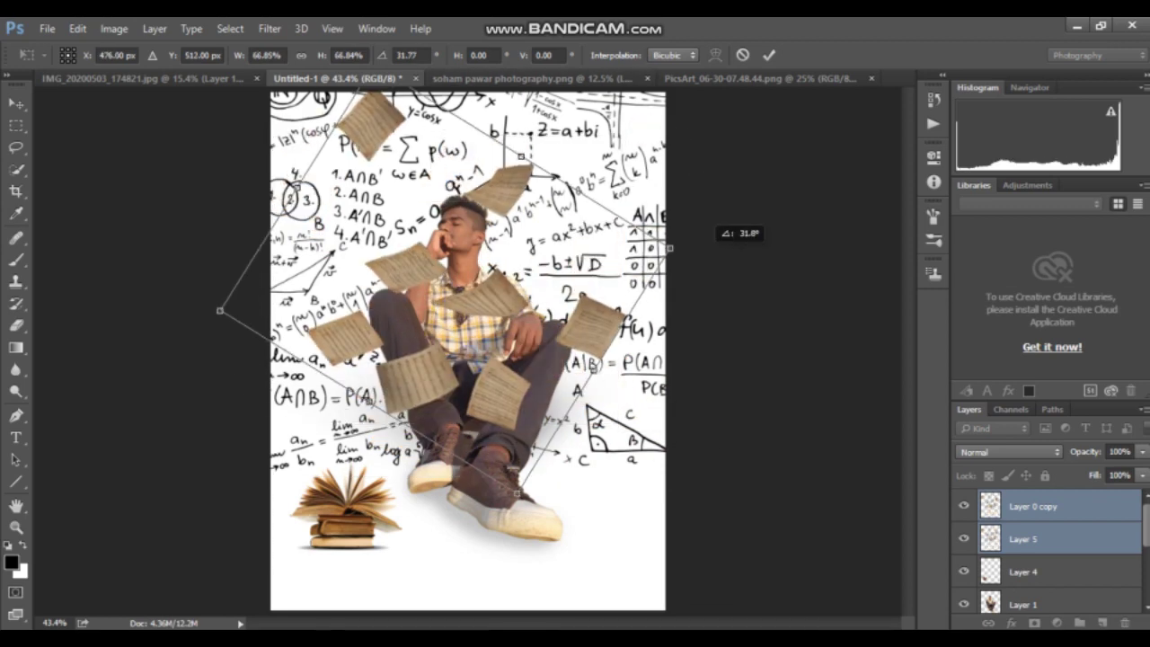
pyautogui.moveTo(527, 490); pyautogui.dragTo(592, 610)
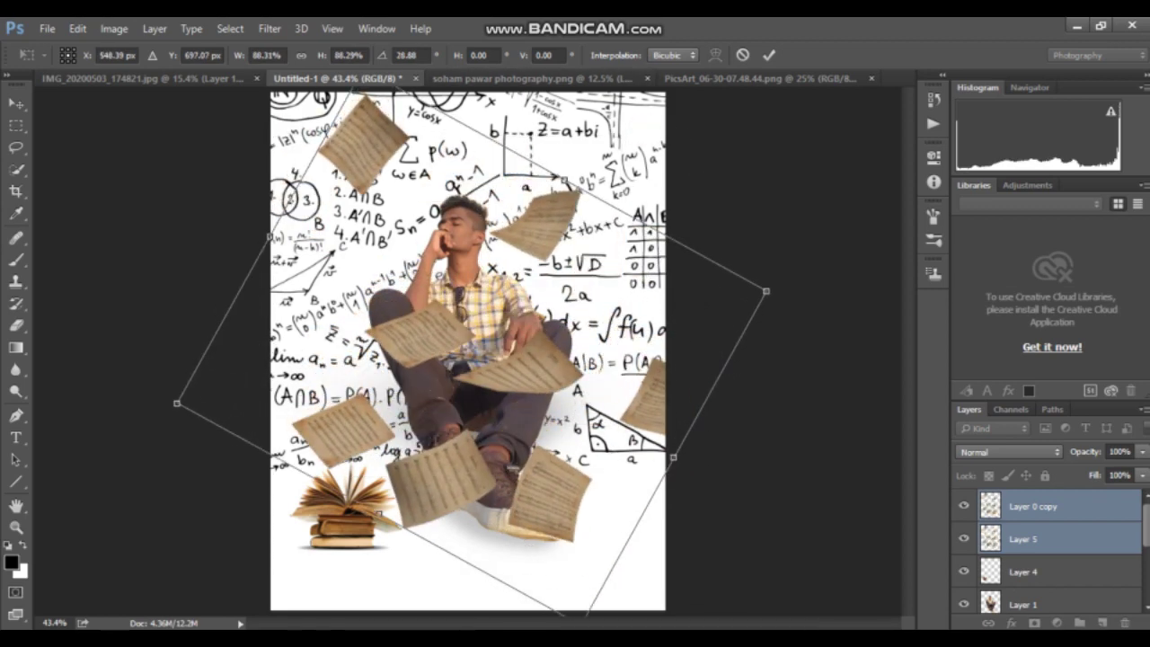
# Refine the papers to about 70% and 24° around the man, commit, and merge into Layer 5
pyautogui.moveTo(814, 261); pyautogui.dragTo(823, 297)
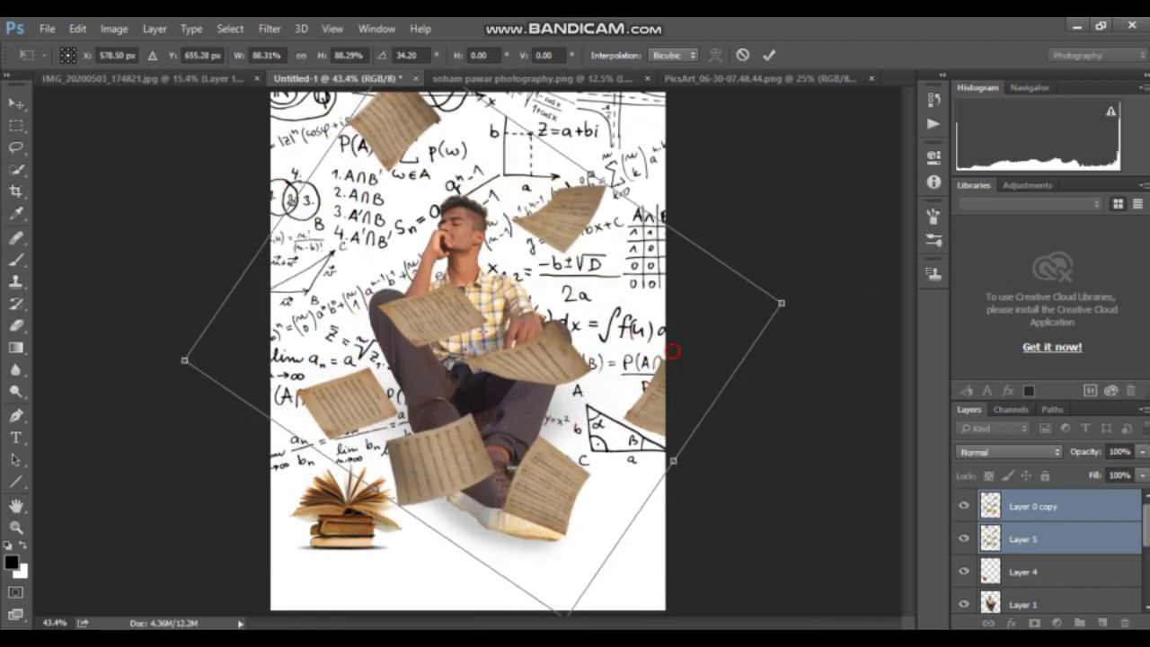
pyautogui.moveTo(680, 352); pyautogui.dragTo(666, 340)
pyautogui.moveTo(553, 608); pyautogui.dragTo(521, 519)
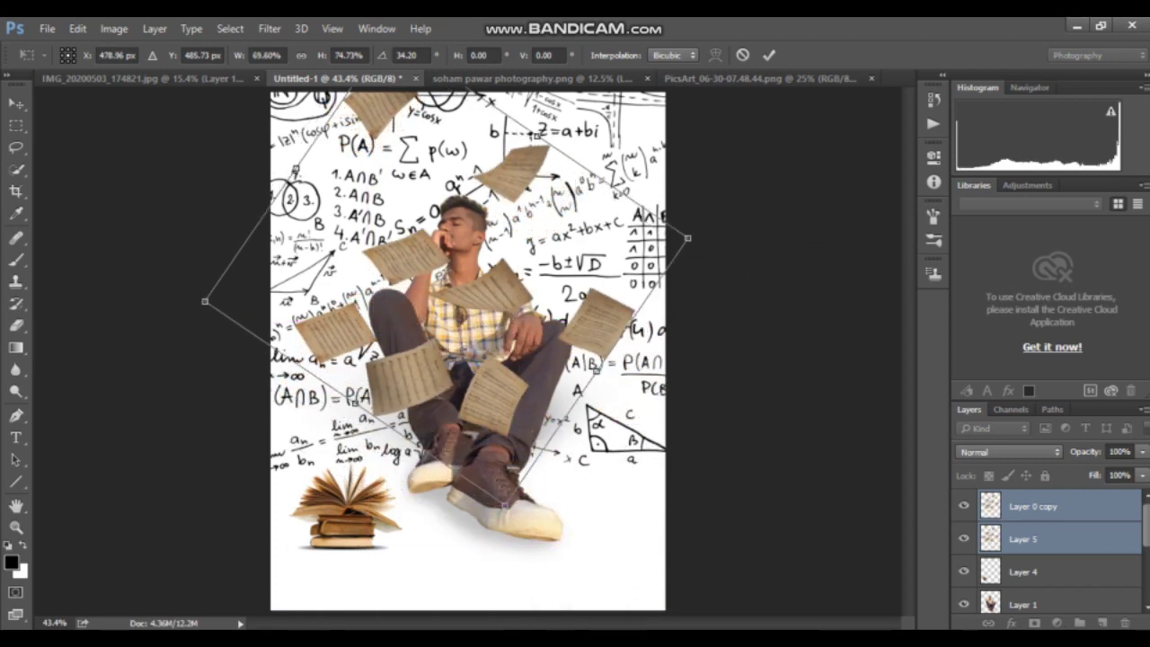
pyautogui.moveTo(537, 375); pyautogui.dragTo(543, 382)
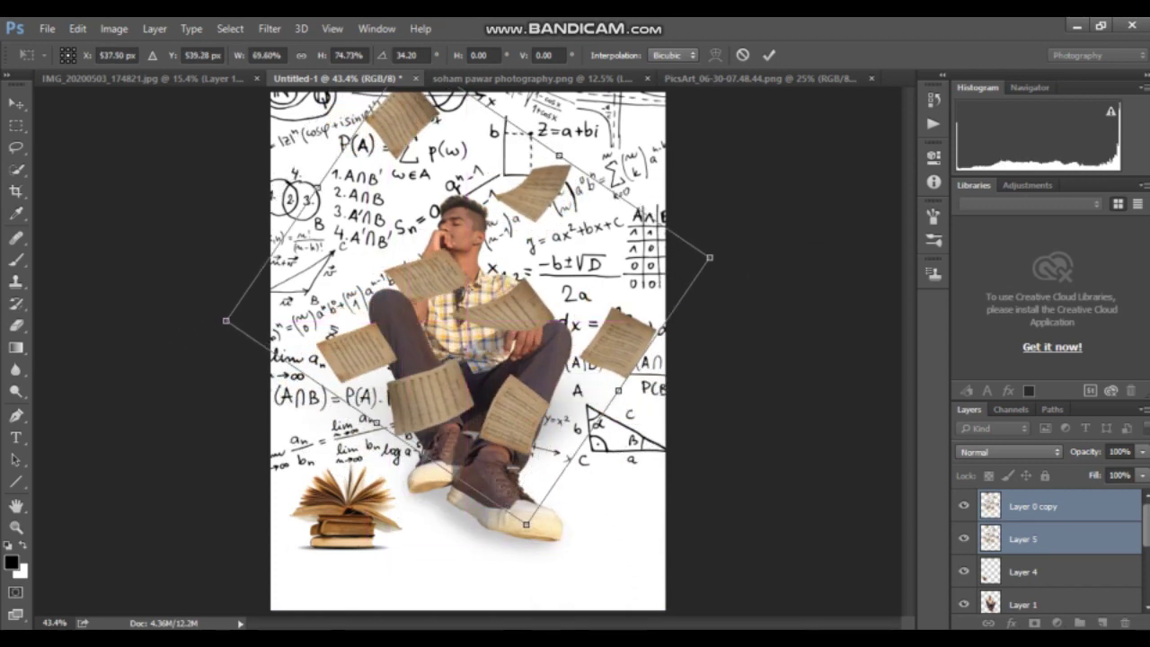
pyautogui.moveTo(736, 213)
pyautogui.mouseDown()
pyautogui.moveTo(744, 179)
pyautogui.moveTo(730, 157)
pyautogui.mouseUp()
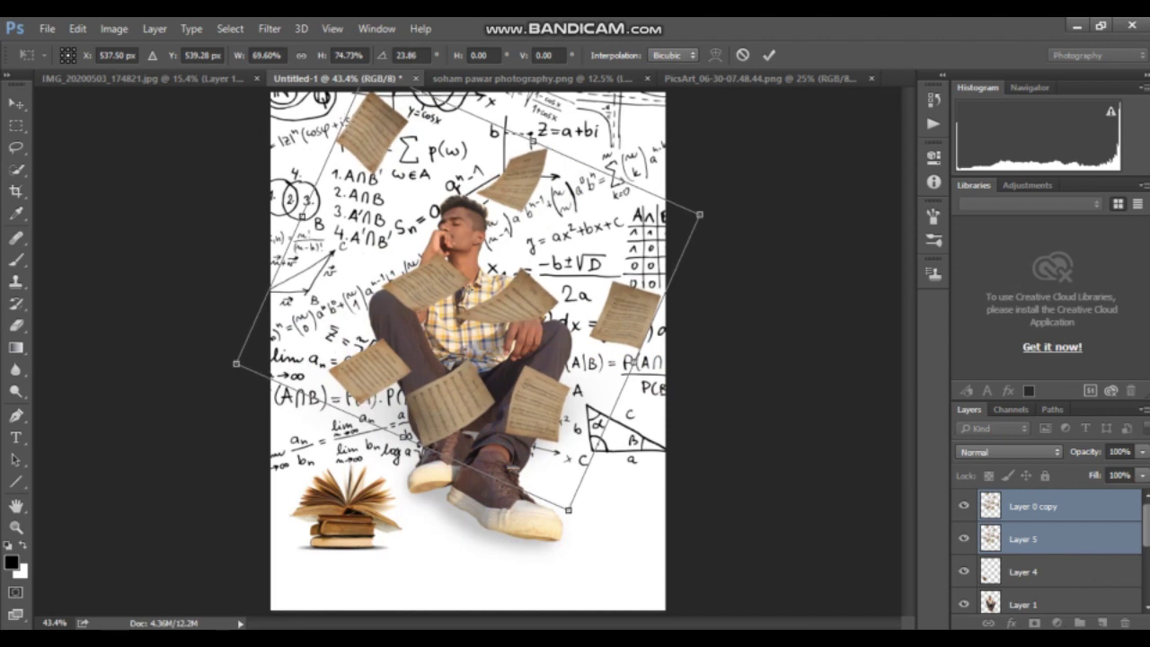
pyautogui.click(769, 54)
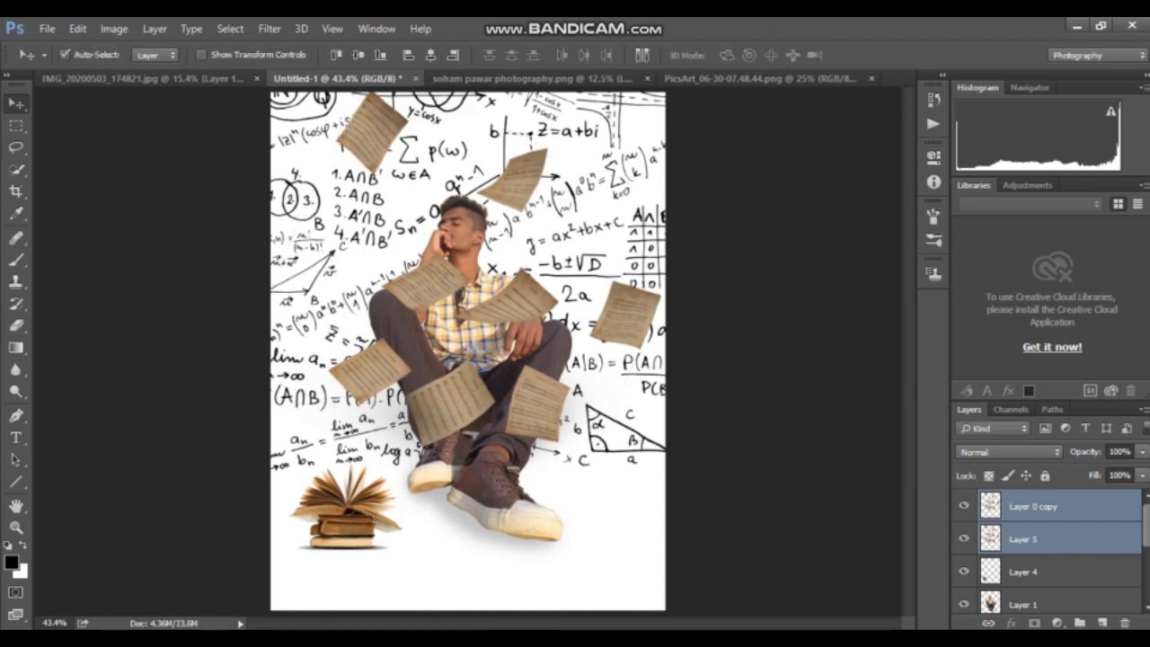
pyautogui.hotkey('ctrl', 'e')
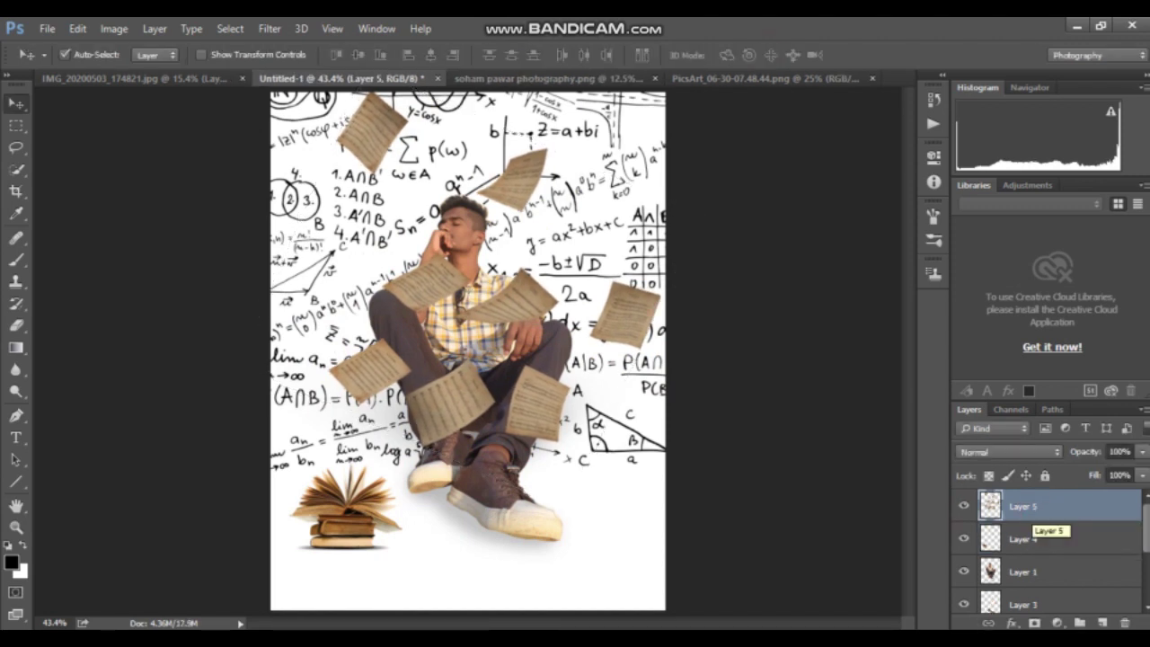
# Erase the paper sheets covering the man's shirt, arms, legs and knee
pyautogui.press('e')
pyautogui.moveTo(395, 287)
pyautogui.mouseDown()
pyautogui.moveTo(449, 274)
pyautogui.moveTo(548, 301)
pyautogui.moveTo(530, 422)
pyautogui.moveTo(564, 391)
pyautogui.mouseUp()
pyautogui.moveTo(467, 391); pyautogui.dragTo(423, 418)
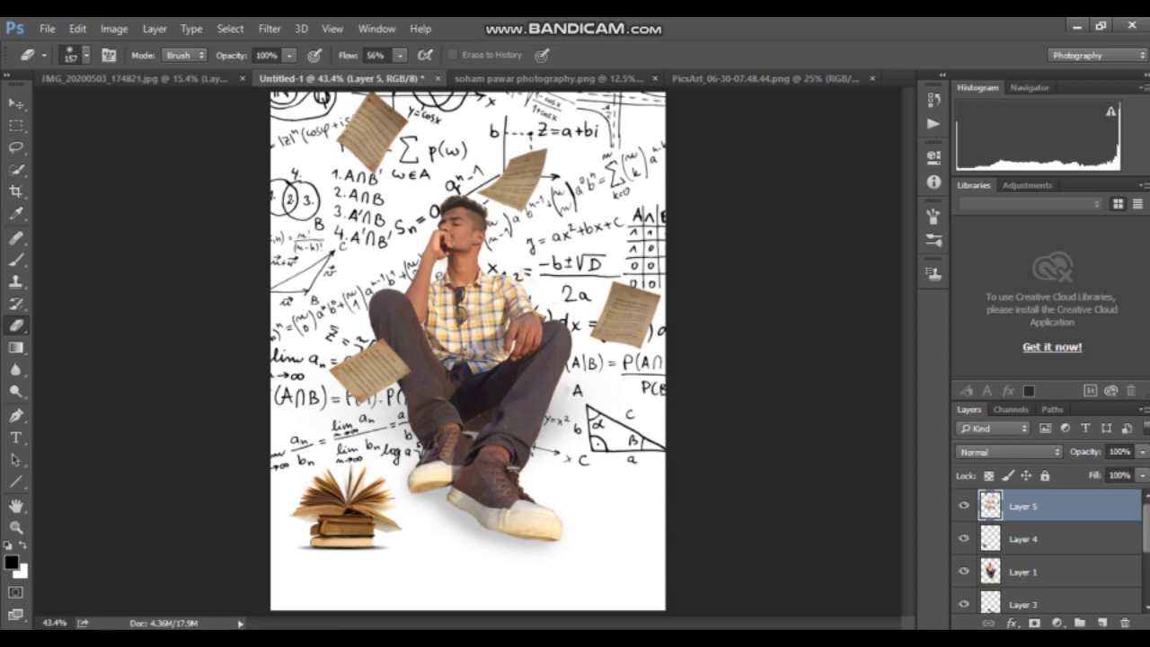
pyautogui.click(584, 79)
# Merge the two logo layers into one and bring the logo into Untitled-1
pyautogui.press('v')
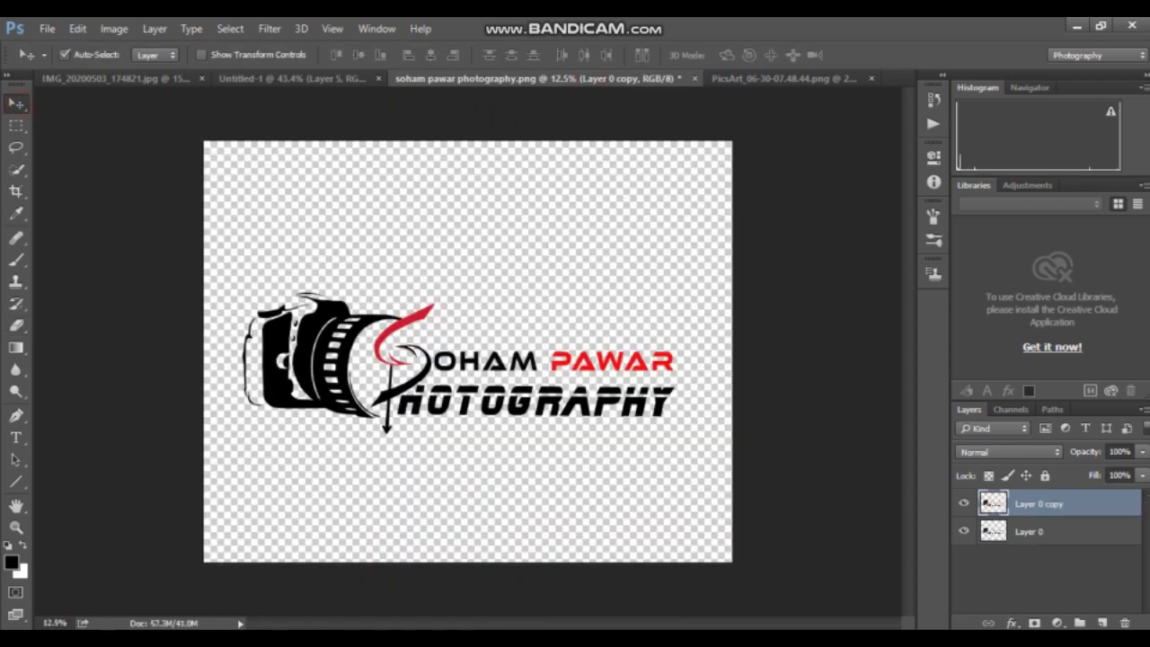
pyautogui.keyDown('shift'); pyautogui.click(1029, 531); pyautogui.keyUp('shift')
pyautogui.click(1042, 584)
pyautogui.click(1038, 503)
pyautogui.keyDown('shift'); pyautogui.click(1029, 531); pyautogui.keyUp('shift')
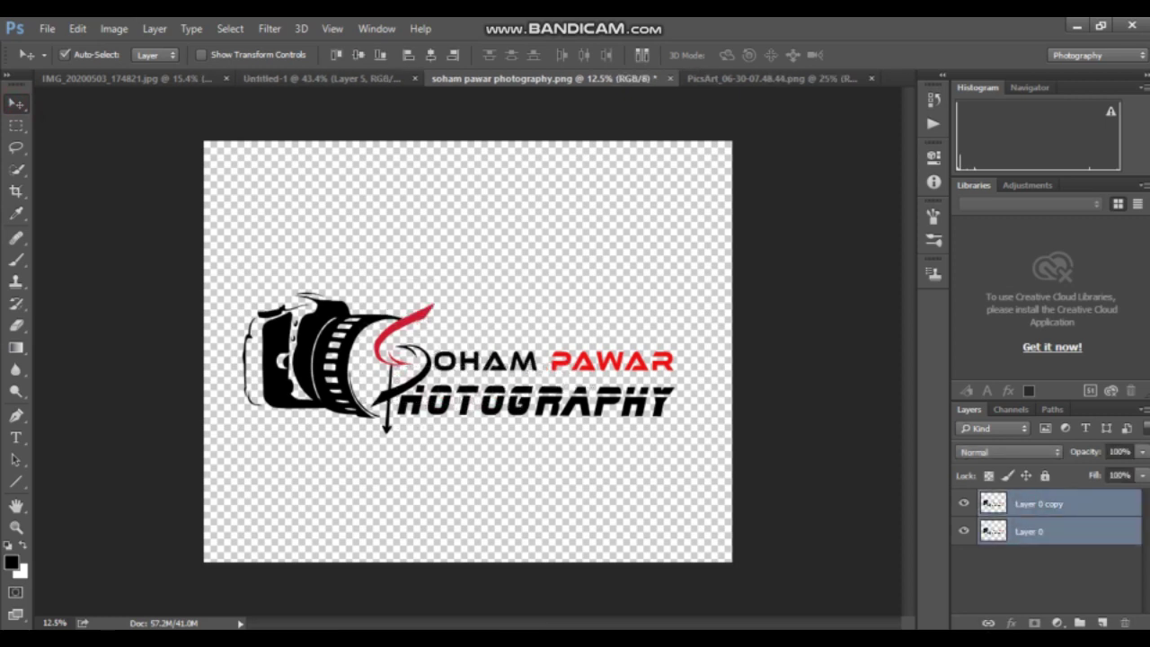
pyautogui.hotkey('ctrl', 'e')
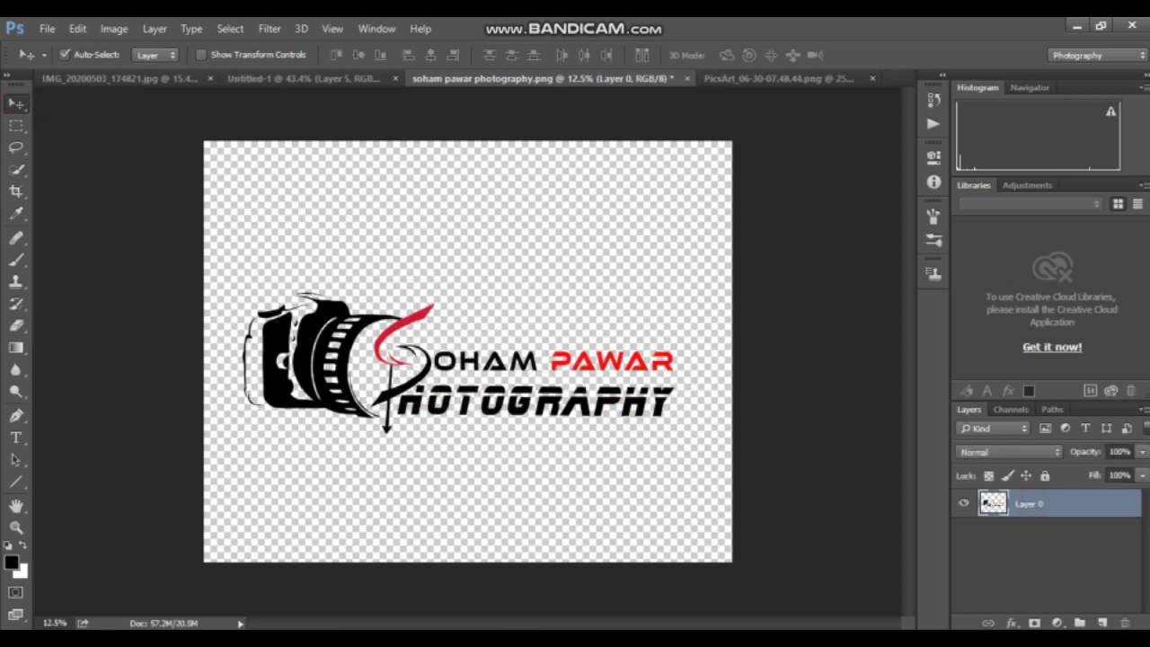
pyautogui.moveTo(1033, 501)
pyautogui.mouseDown()
pyautogui.moveTo(1033, 600)
pyautogui.moveTo(1103, 622)
pyautogui.mouseUp()
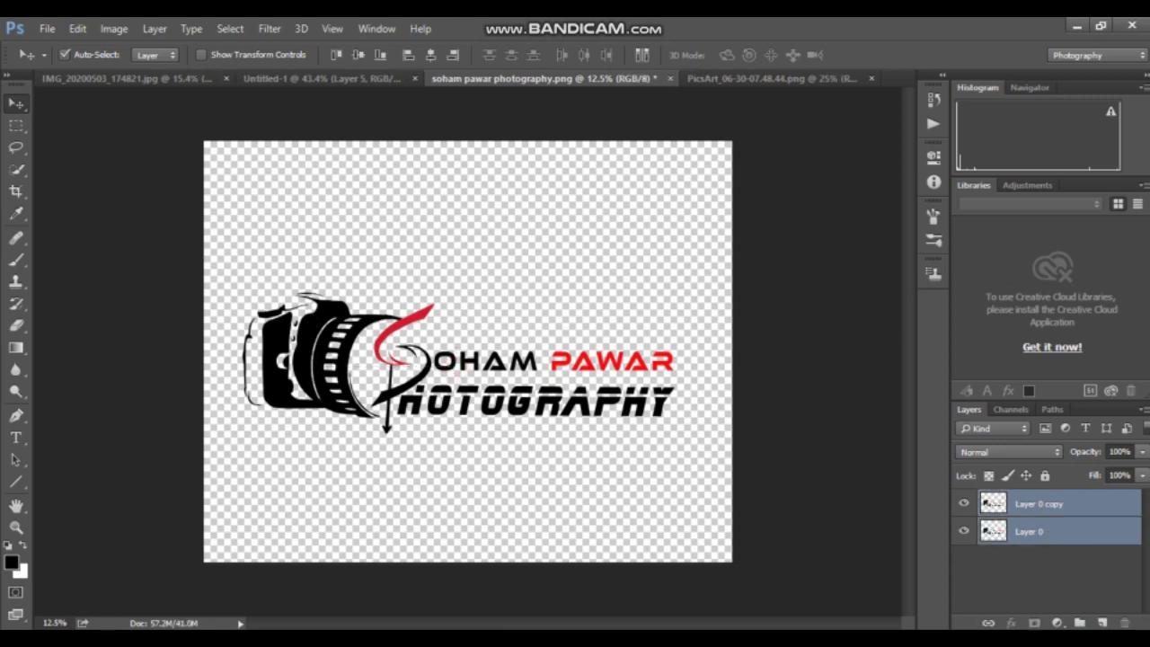
pyautogui.moveTo(467, 377); pyautogui.dragTo(467, 359)
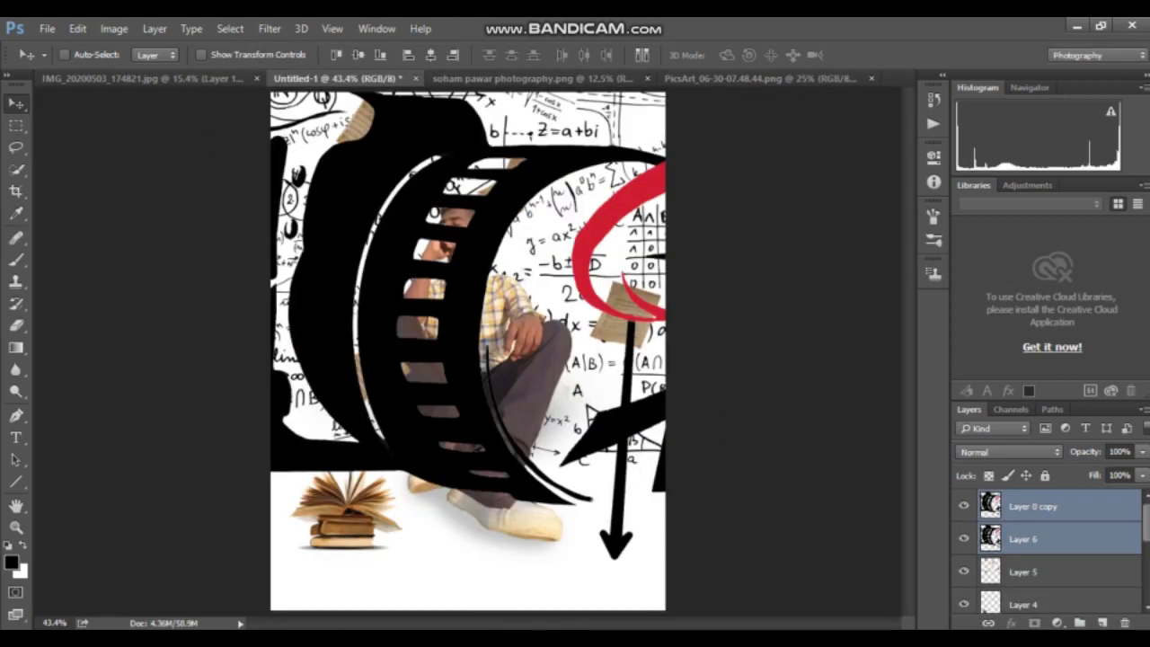
# Scale the logo to 10% width and height, place it tiny below the books, and merge layers
pyautogui.hotkey('ctrl', 't')
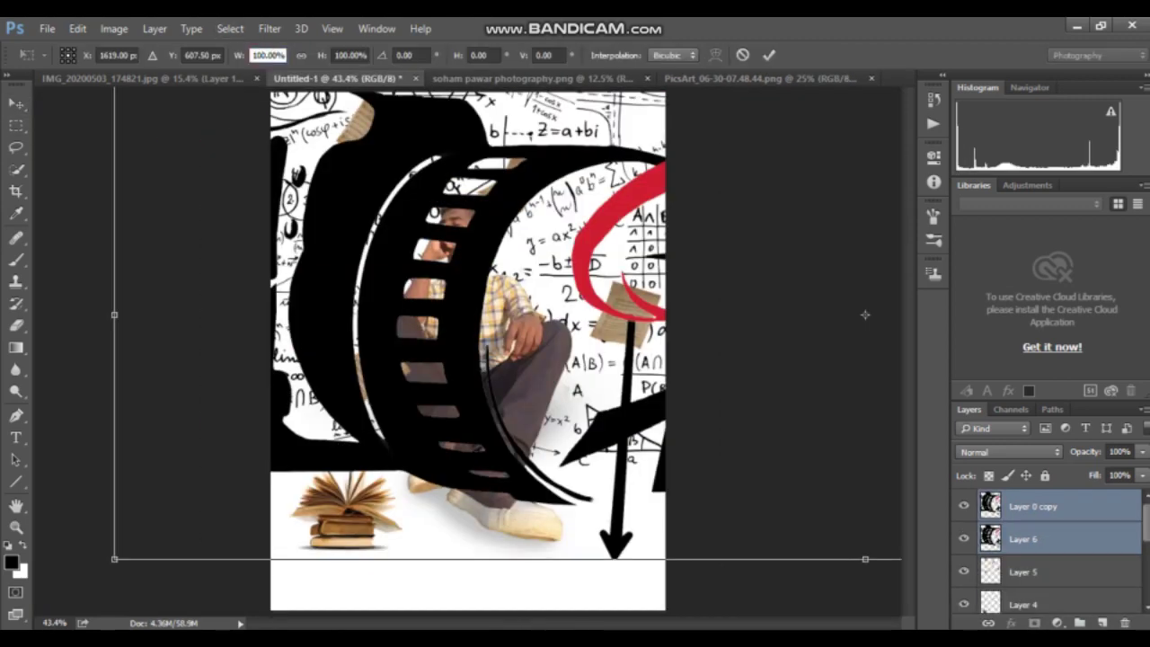
pyautogui.write('10')
pyautogui.moveTo(804, 207); pyautogui.dragTo(357, 228)
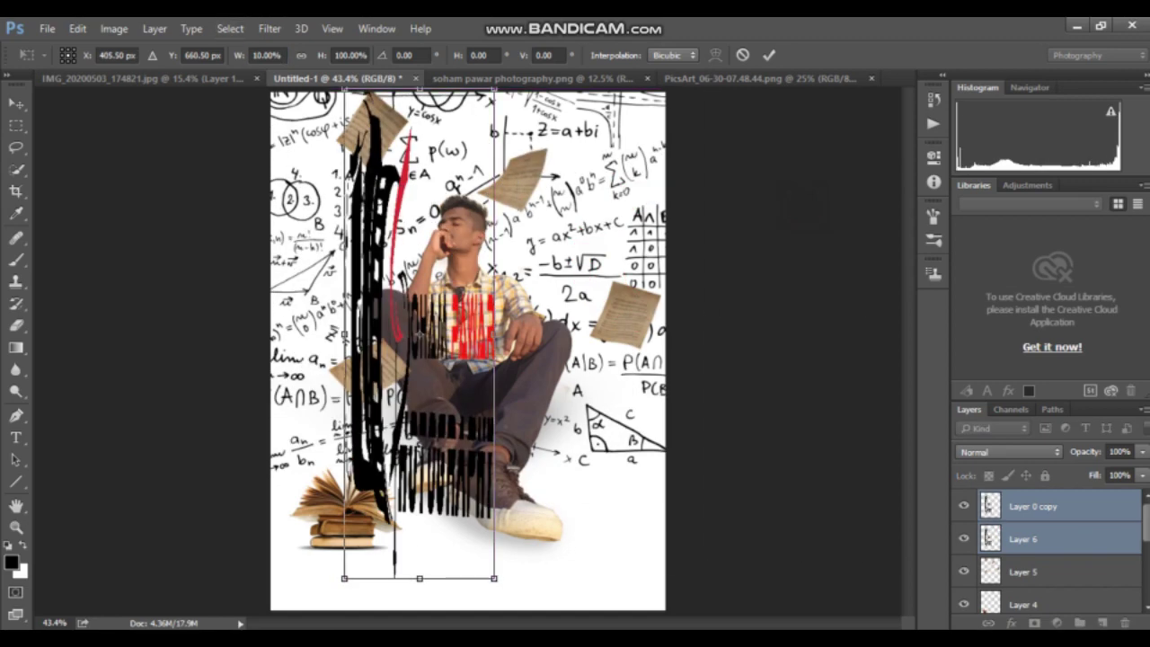
pyautogui.write('10')
pyautogui.moveTo(419, 332); pyautogui.dragTo(363, 556)
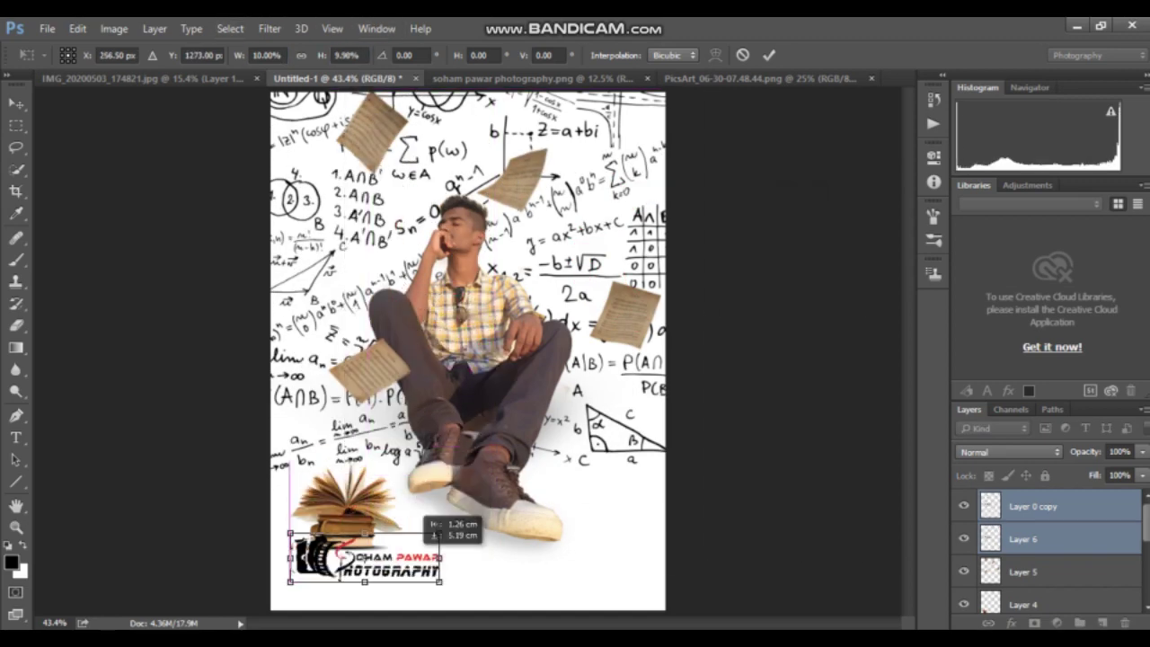
pyautogui.moveTo(437, 581)
pyautogui.mouseDown()
pyautogui.moveTo(378, 539)
pyautogui.moveTo(330, 548)
pyautogui.moveTo(384, 550)
pyautogui.moveTo(347, 566)
pyautogui.mouseUp()
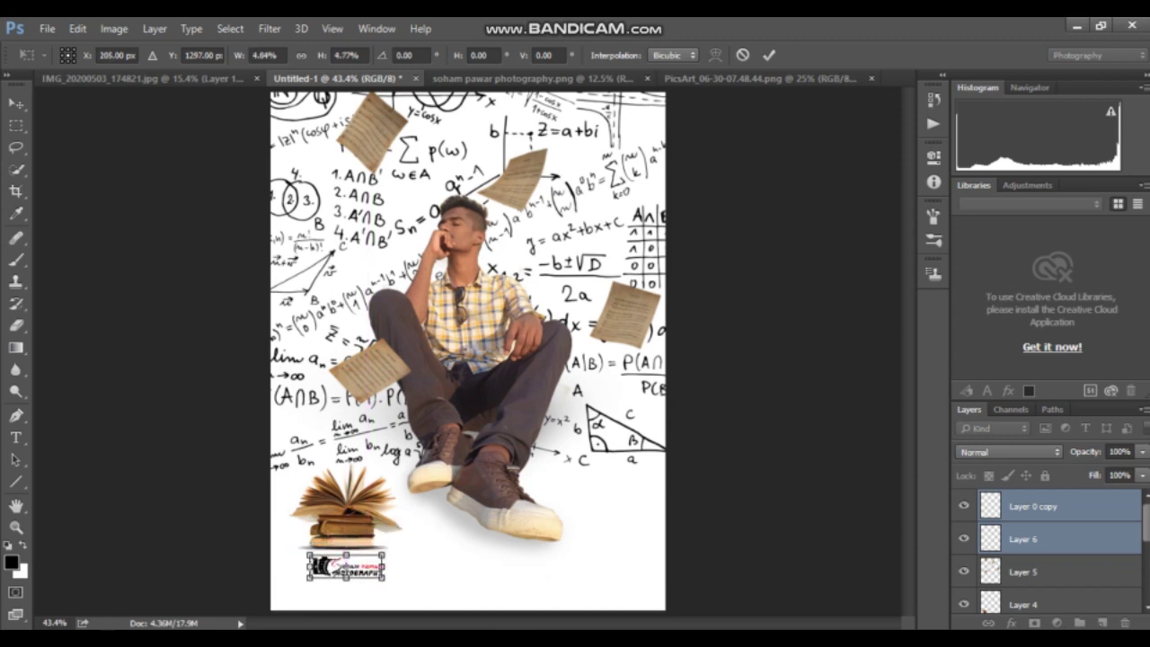
pyautogui.click(769, 55)
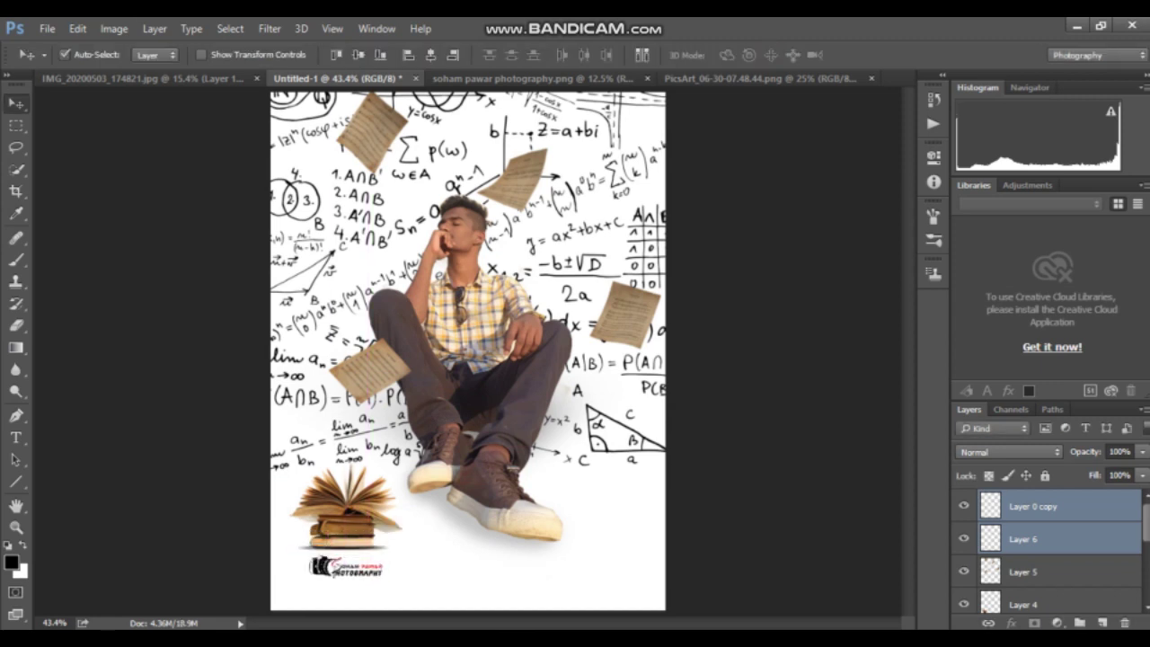
pyautogui.hotkey('ctrl', 'e')
# In the Camera Raw Filter on Layer 1, set Contrast +15 and Highlights +28
pyautogui.scroll(-1, 1046, 548)
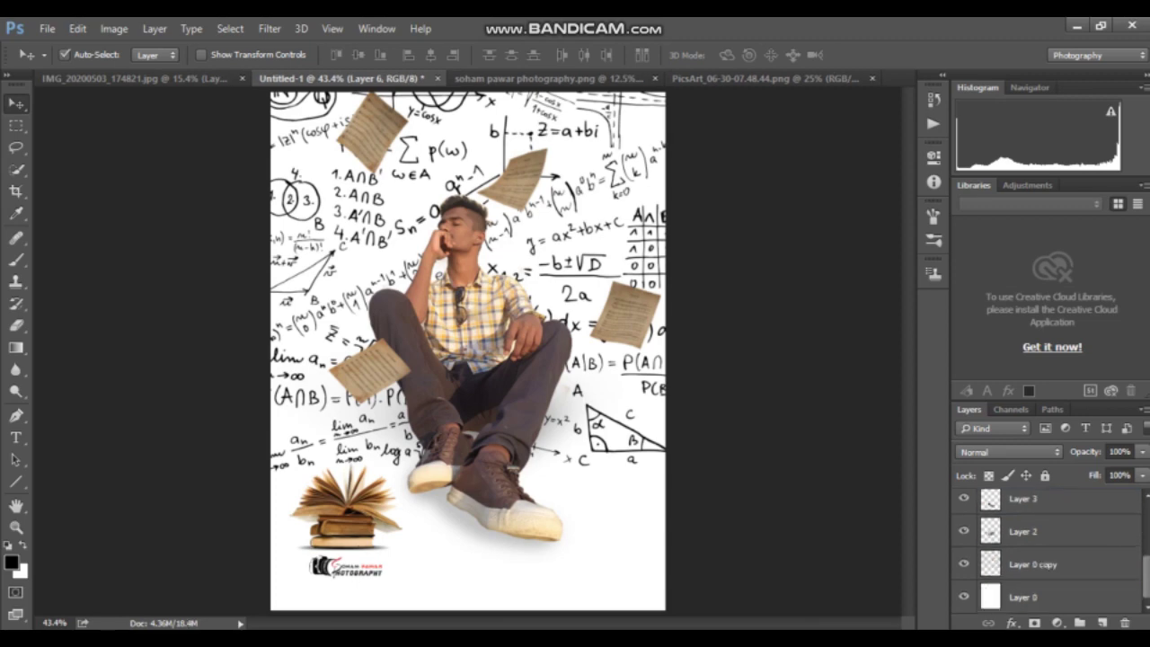
pyautogui.click(1025, 530)
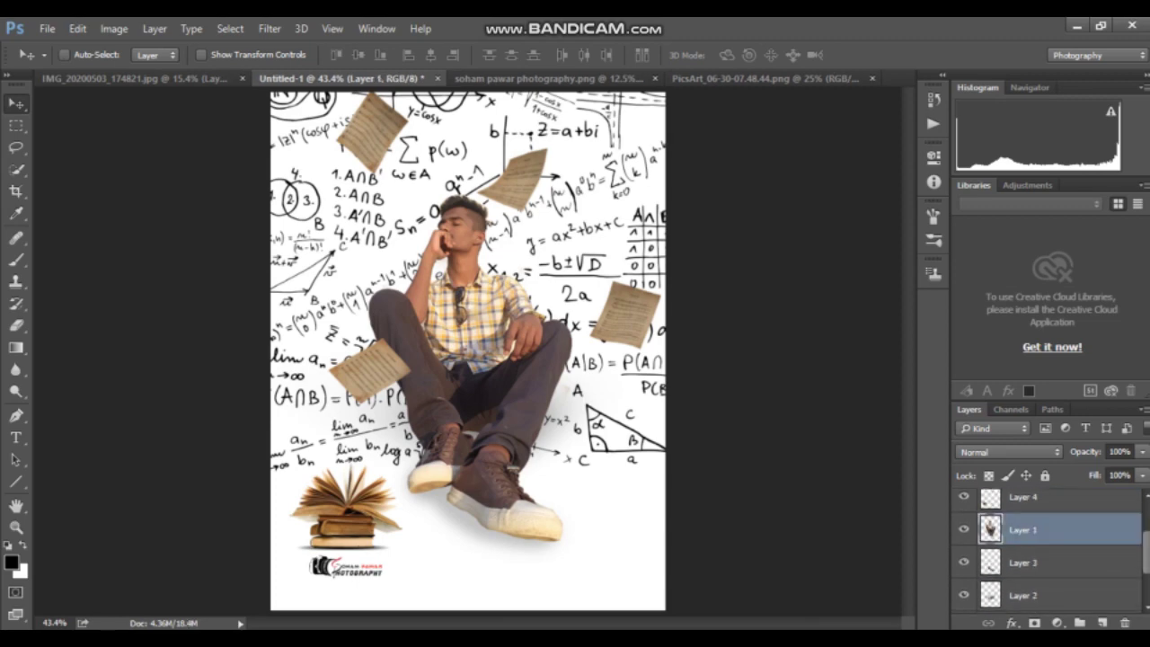
pyautogui.hotkey('ctrl', 'shift', 'a')
pyautogui.write('15')
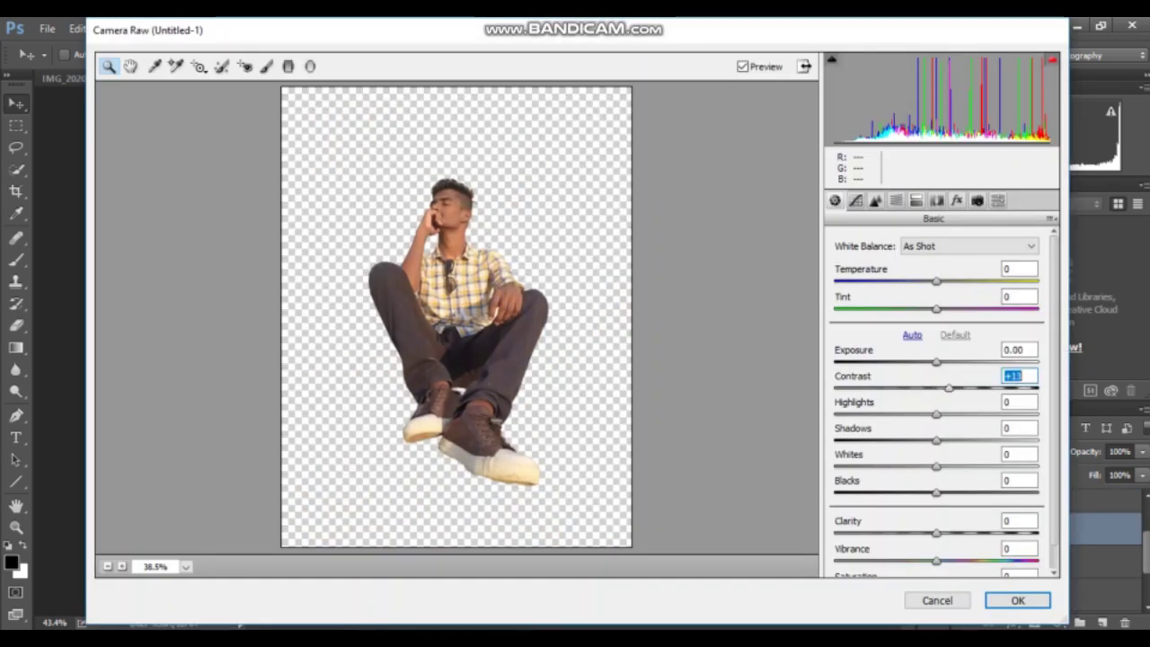
pyautogui.press('Tab')
pyautogui.press('Up')
pyautogui.press('Up')
pyautogui.press('Up')
pyautogui.hotkey('shift', 'Up')
pyautogui.hotkey('shift', 'Up')
pyautogui.press('Tab')
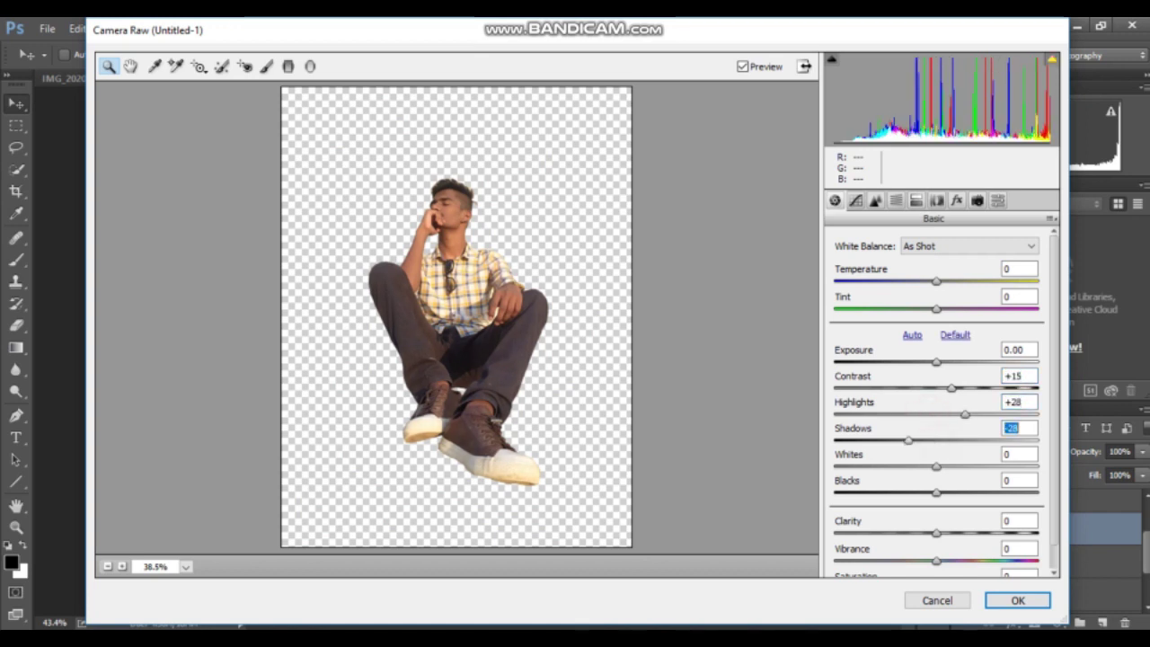
# Set Shadows -14, Whites +15 and Blacks -13 in the Basic panel
pyautogui.hotkey('shift', 'Down')
pyautogui.press('Down')
pyautogui.press('Down')
pyautogui.press('Down')
pyautogui.press('Tab')
pyautogui.hotkey('shift', 'Up')
pyautogui.press('Up')
pyautogui.press('Up')
pyautogui.press('Up')
pyautogui.press('Tab')
pyautogui.hotkey('shift', 'Down')
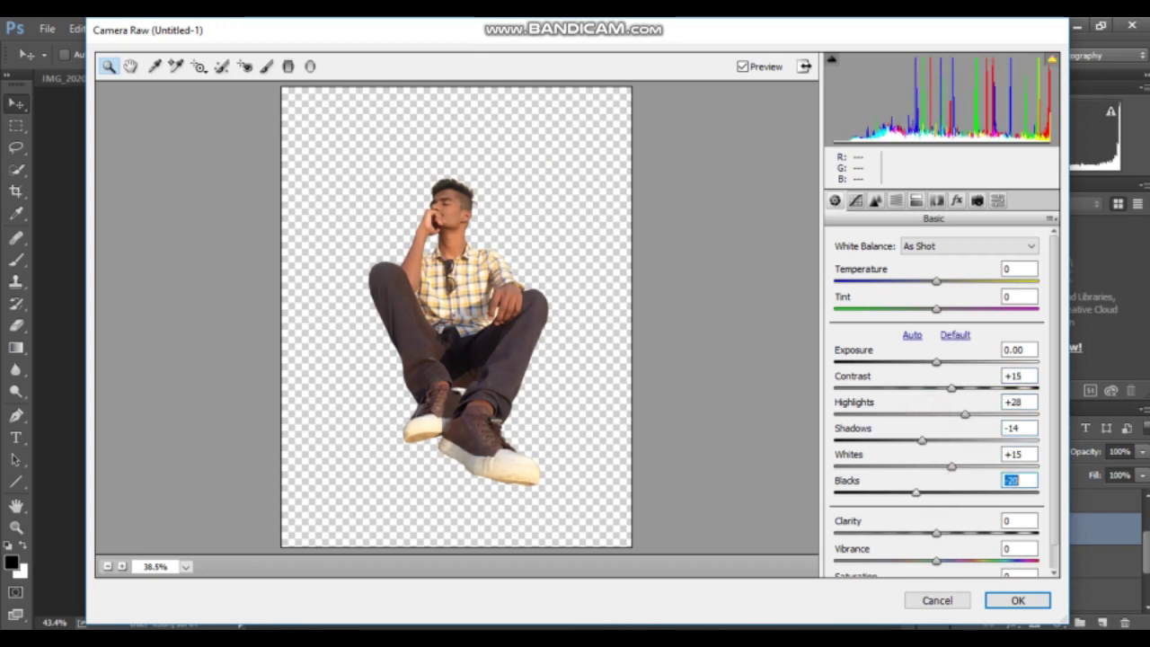
pyautogui.press('Down')
pyautogui.press('Down')
pyautogui.press('Down')
pyautogui.press('Tab')
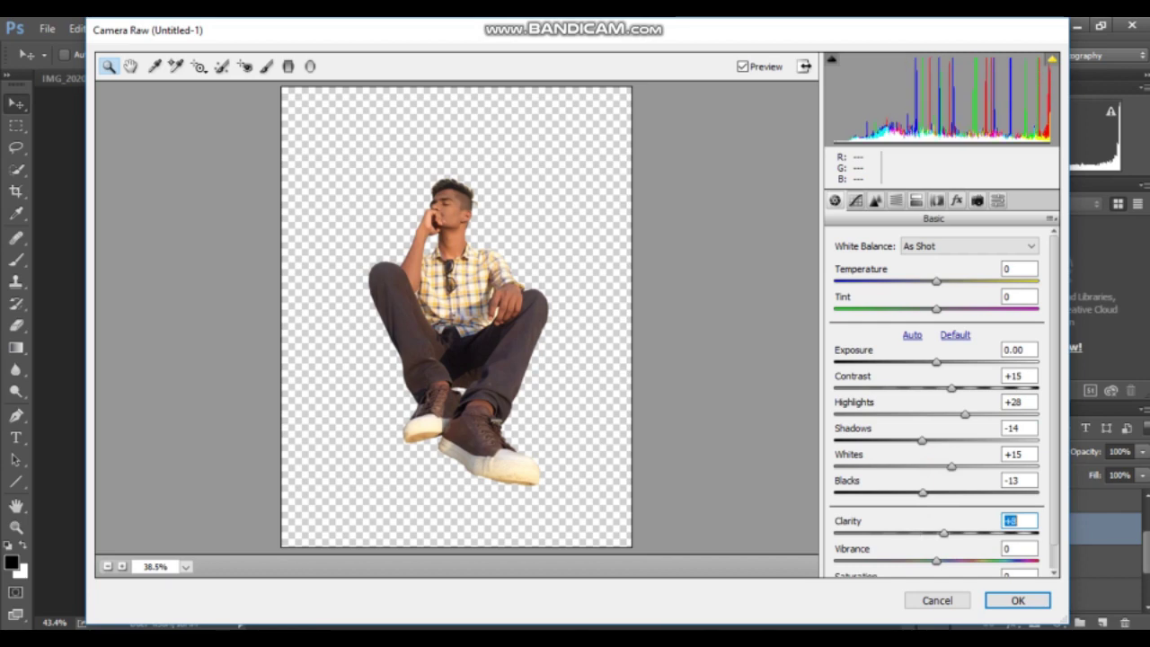
# In Detail, set sharpening Masking to 54 and Luminance noise reduction to 28, then apply
pyautogui.click(875, 199)
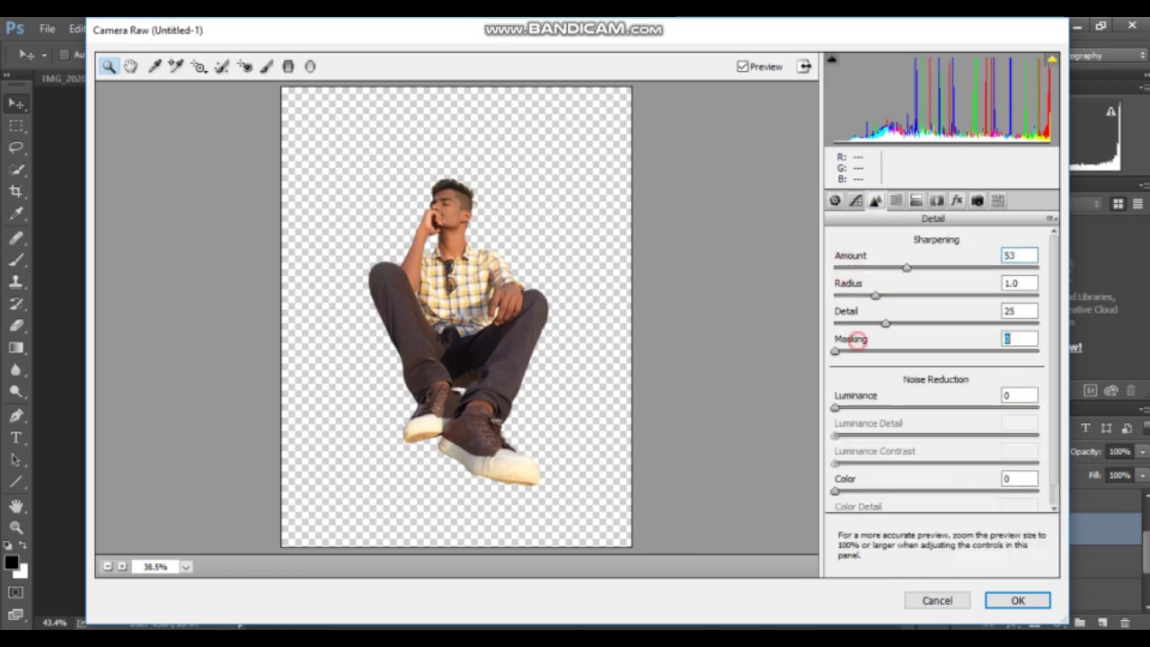
pyautogui.write('54')
pyautogui.press('Tab')
pyautogui.hotkey('shift', 'Up')
pyautogui.hotkey('shift', 'Up')
pyautogui.press('Up')
pyautogui.press('Up')
pyautogui.press('Up')
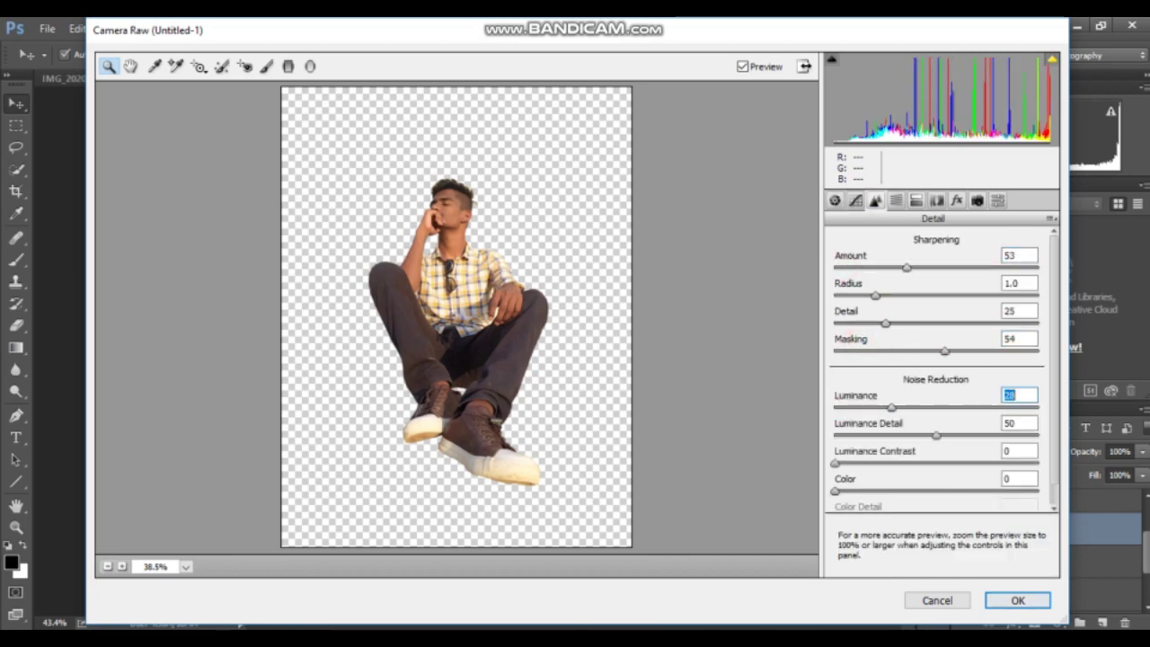
pyautogui.press('Return')
pyautogui.hotkey('alt', ',')
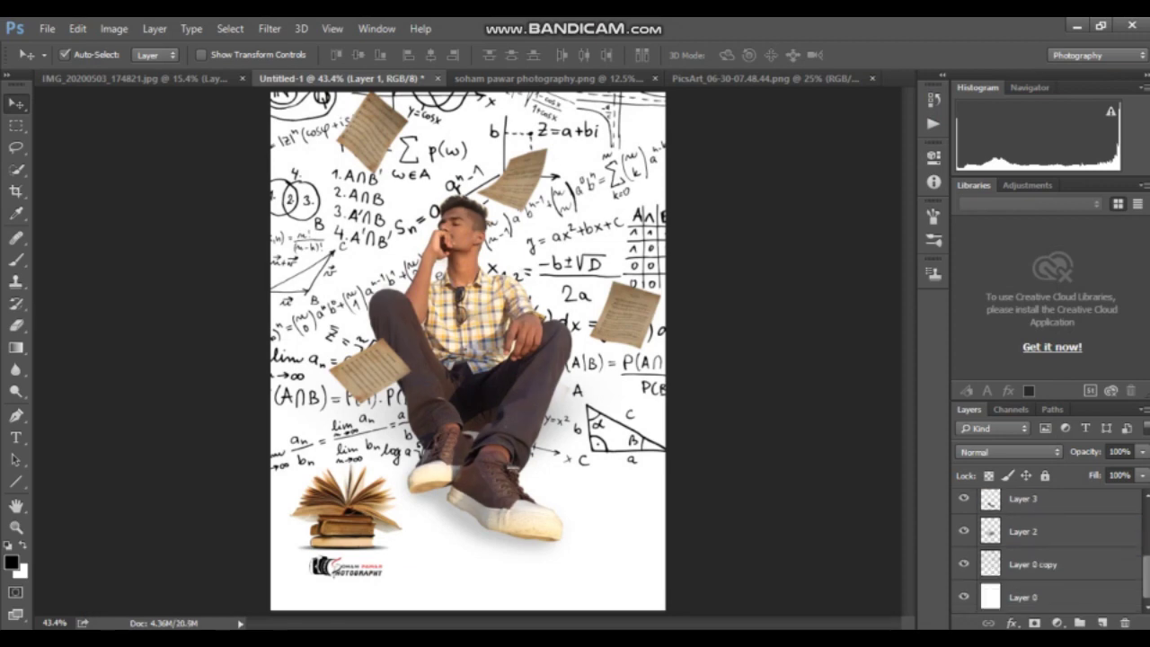
# Add a Camera Raw post-crop vignette to the backdrop: Amount -51, Midpoint 72, Roundness +93, Feather 62
pyautogui.hotkey('ctrl', 'shift', 'a')
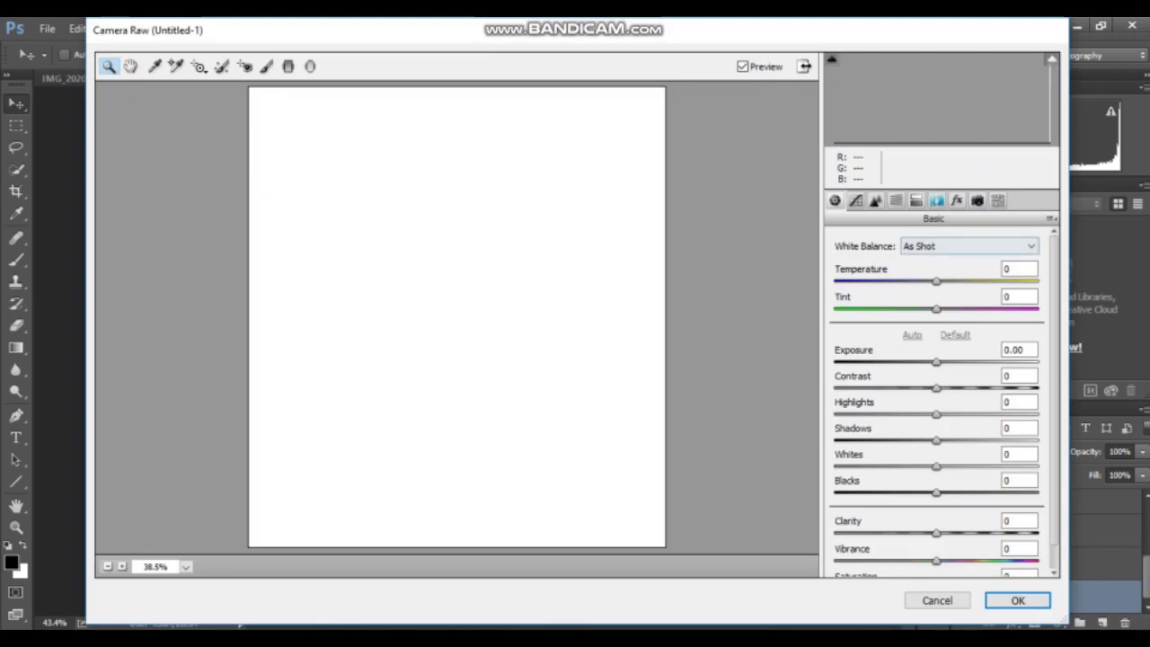
pyautogui.click(956, 201)
pyautogui.click(916, 416)
pyautogui.moveTo(916, 416); pyautogui.dragTo(887, 416)
pyautogui.moveTo(940, 446)
pyautogui.mouseDown()
pyautogui.moveTo(989, 446)
pyautogui.moveTo(957, 473)
pyautogui.moveTo(998, 472)
pyautogui.mouseUp()
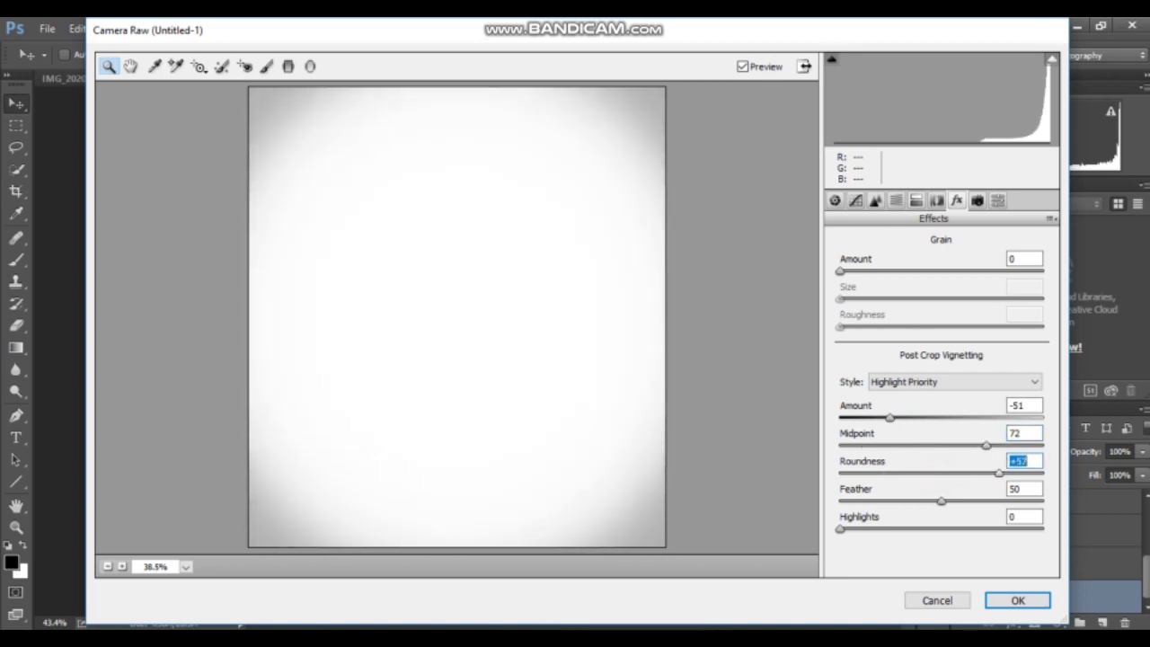
pyautogui.moveTo(940, 501)
pyautogui.mouseDown()
pyautogui.moveTo(845, 500)
pyautogui.moveTo(965, 500)
pyautogui.mouseUp()
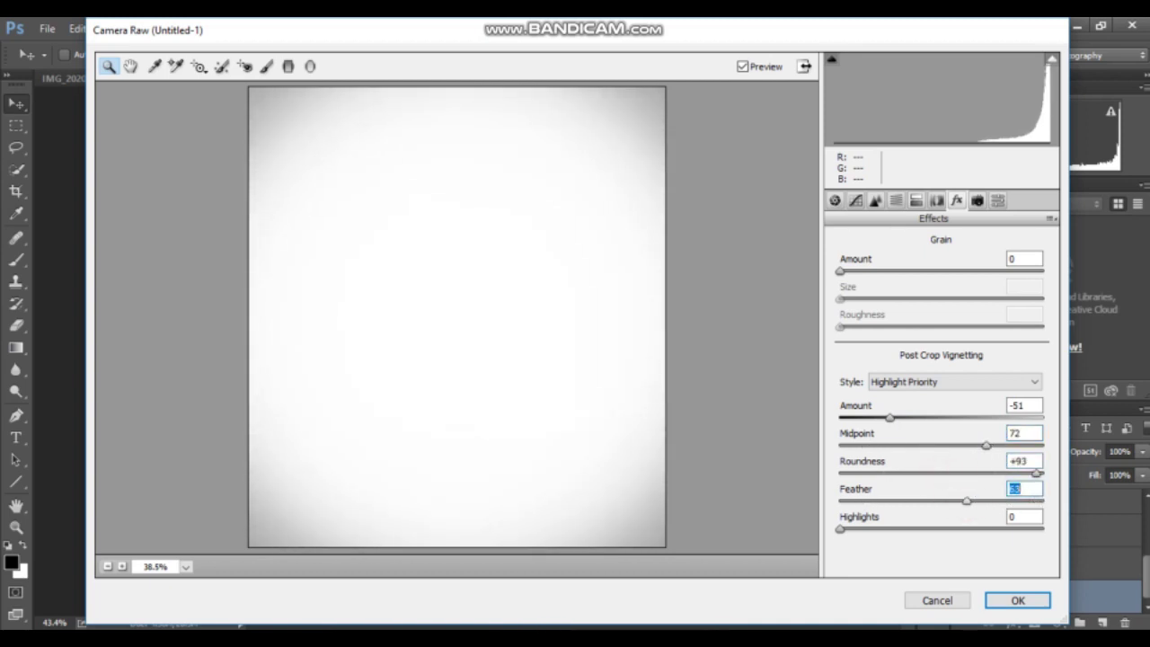
pyautogui.moveTo(840, 528)
pyautogui.mouseDown()
pyautogui.moveTo(921, 529)
pyautogui.moveTo(840, 529)
pyautogui.mouseUp()
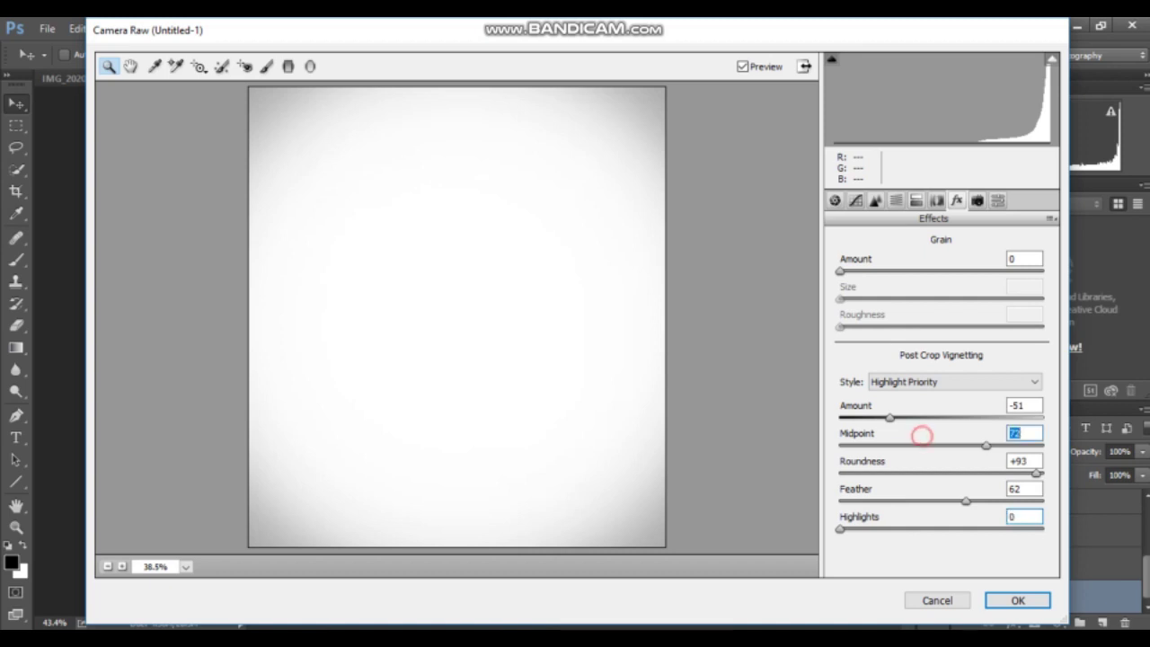
pyautogui.click(1018, 600)
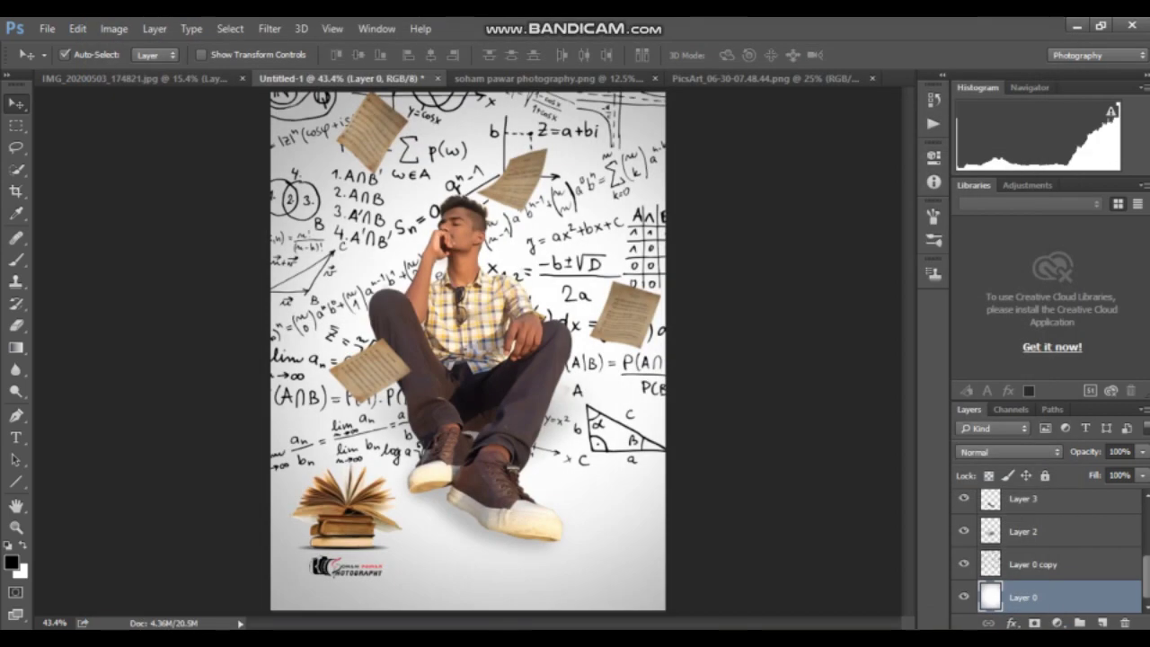
# Zoom in to inspect the man's chest, then fit the whole poster in the window
pyautogui.click(16, 528)
pyautogui.click(429, 319)
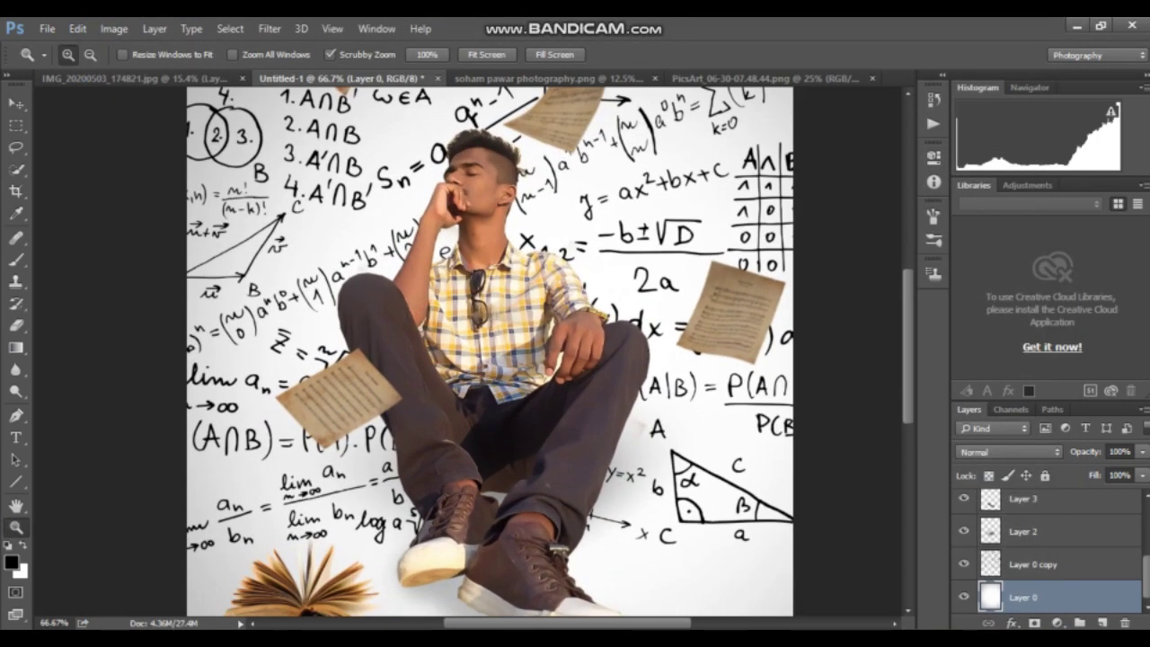
pyautogui.moveTo(490, 350)
pyautogui.mouseDown()
pyautogui.moveTo(471, 544)
pyautogui.moveTo(475, 180)
pyautogui.moveTo(591, 270)
pyautogui.moveTo(556, 408)
pyautogui.mouseUp()
pyautogui.click(16, 528)
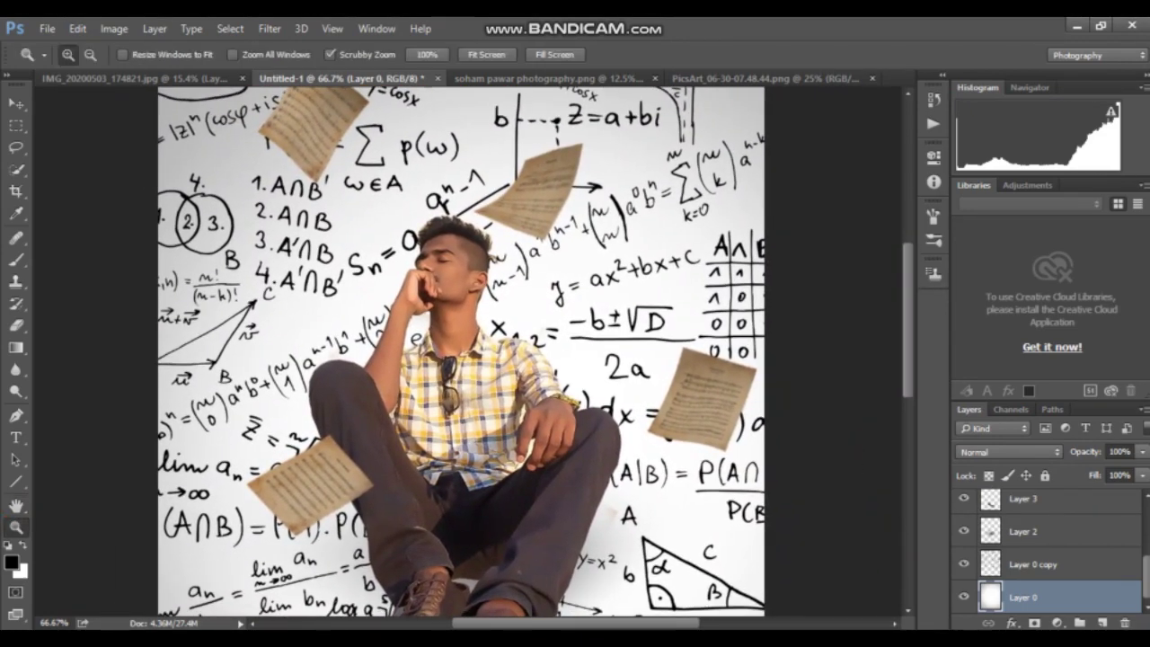
pyautogui.rightClick(384, 369)
pyautogui.click(438, 377)
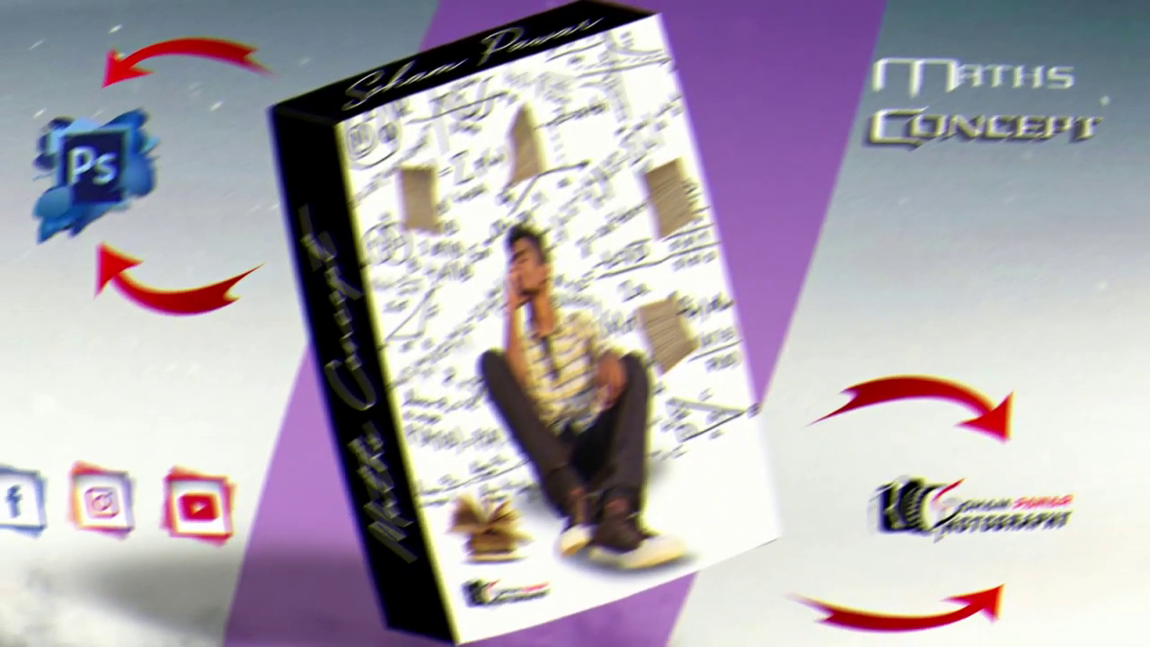